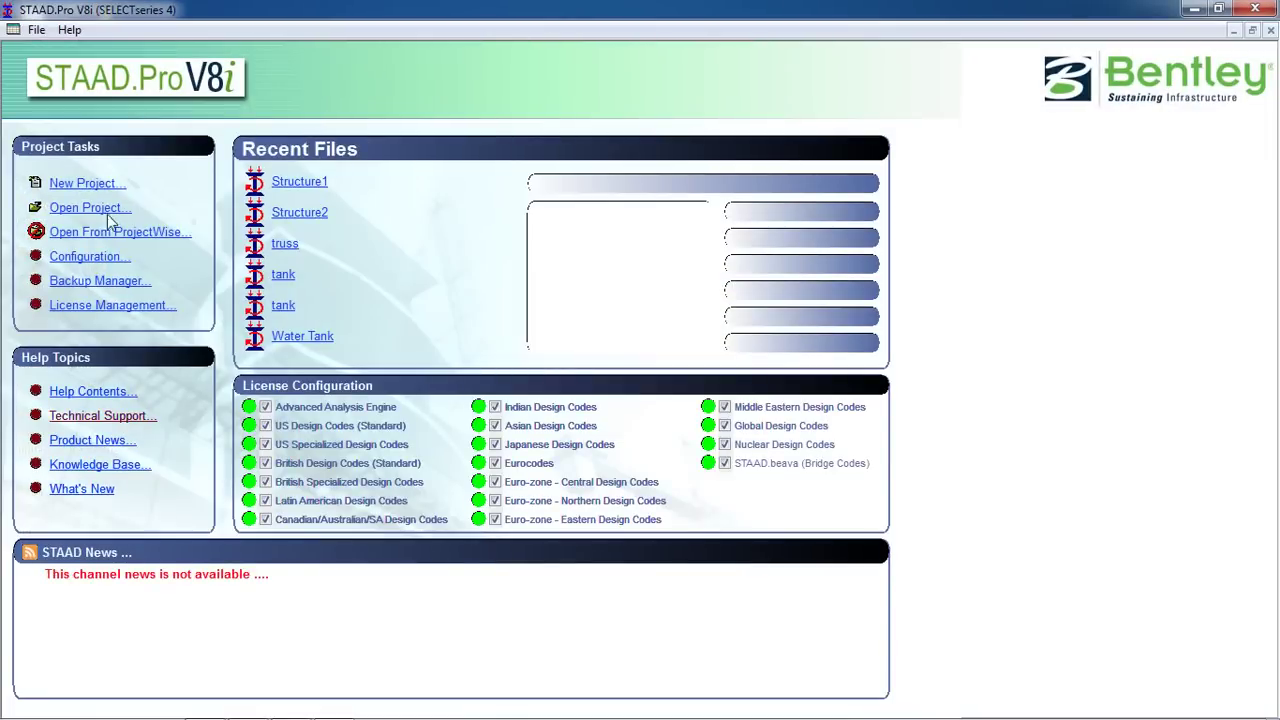
- Create a new Space project named Structure1 in metres and kilonewtons, overwriting the existing file and finishing the setup
left_click(90, 183)
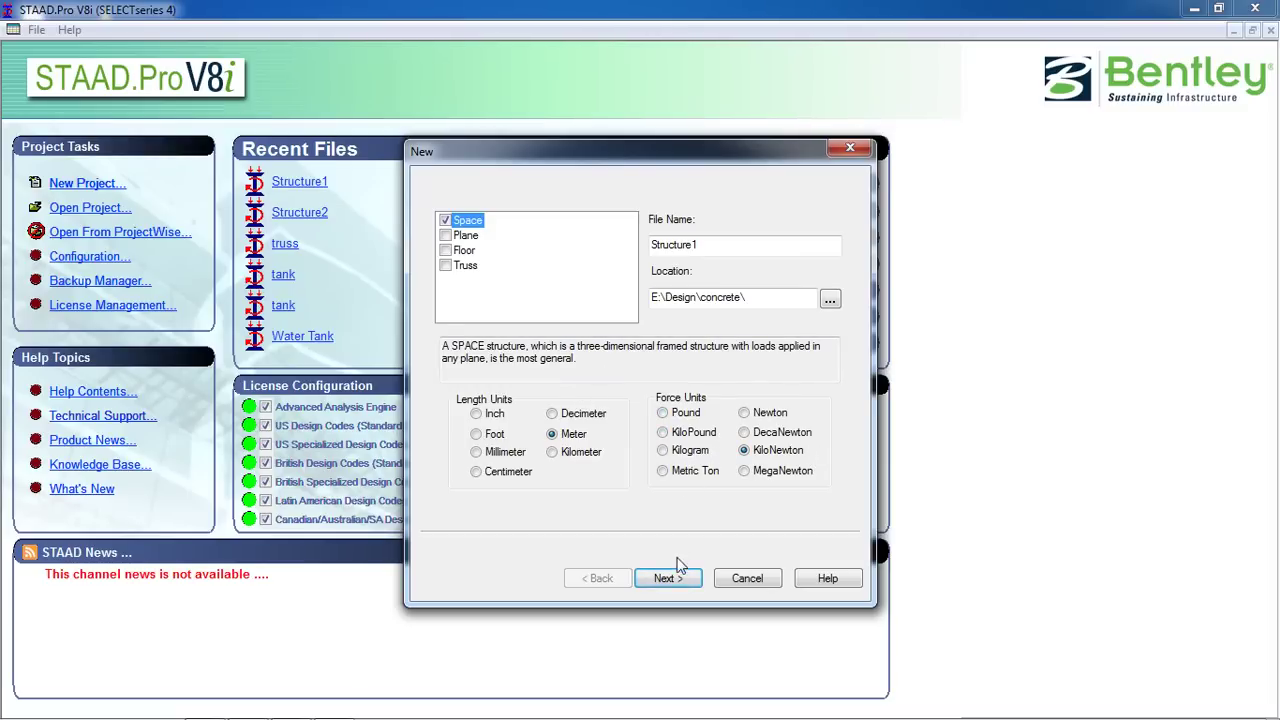
left_click(676, 588)
left_click(668, 424)
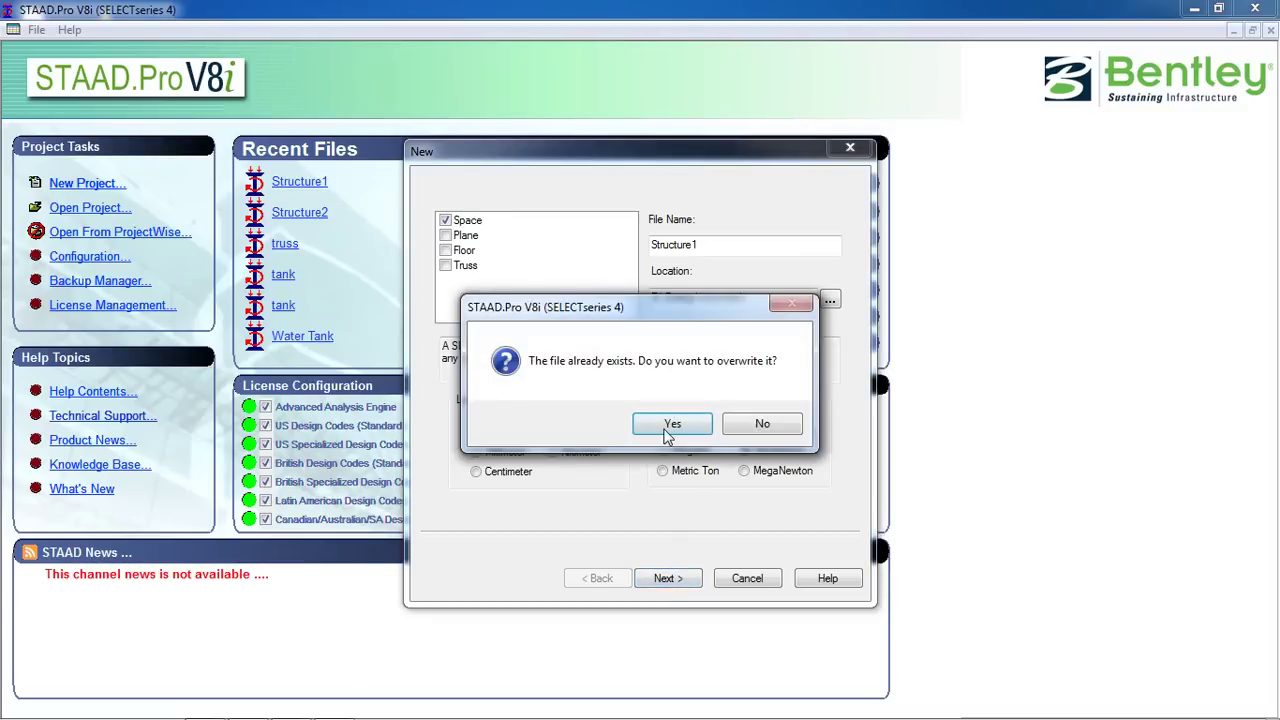
left_click(673, 586)
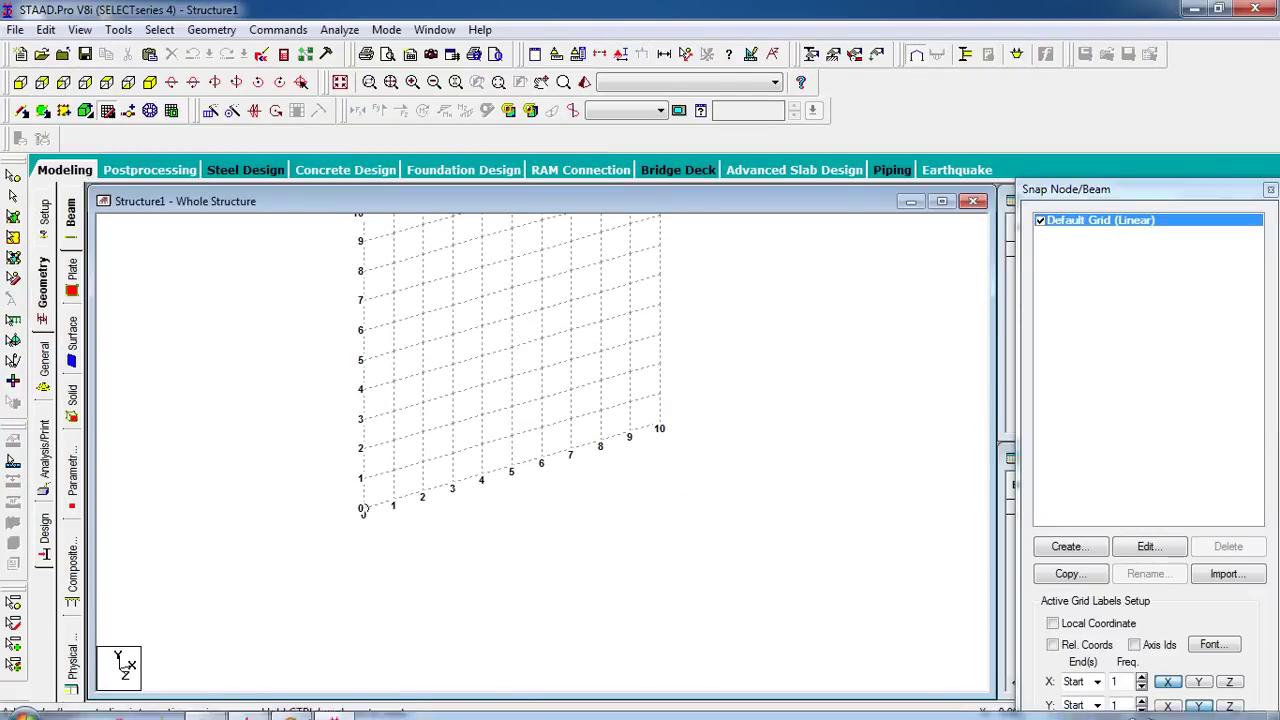
- Switch to AutoCAD to examine the one-way and two-way slab drawing and its span dimensions, and return to STAAD.Pro
left_click(247, 707)
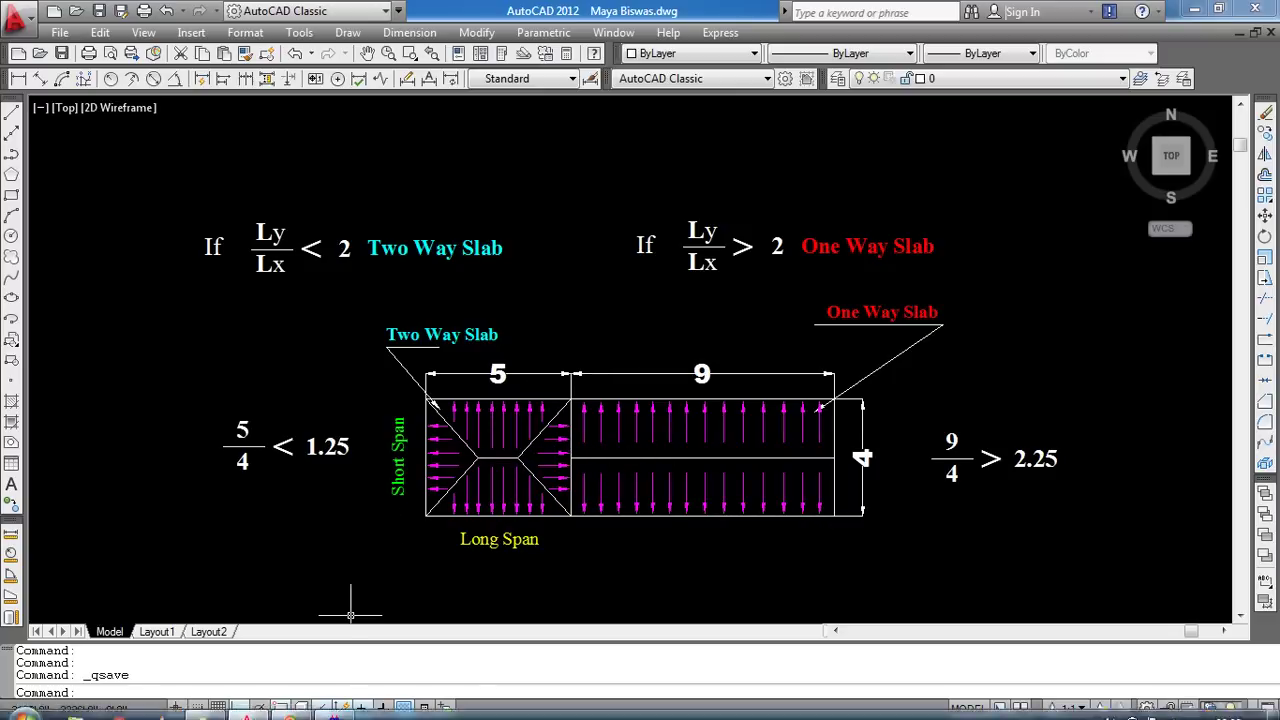
mouse_move(293, 708)
left_click(334, 707)
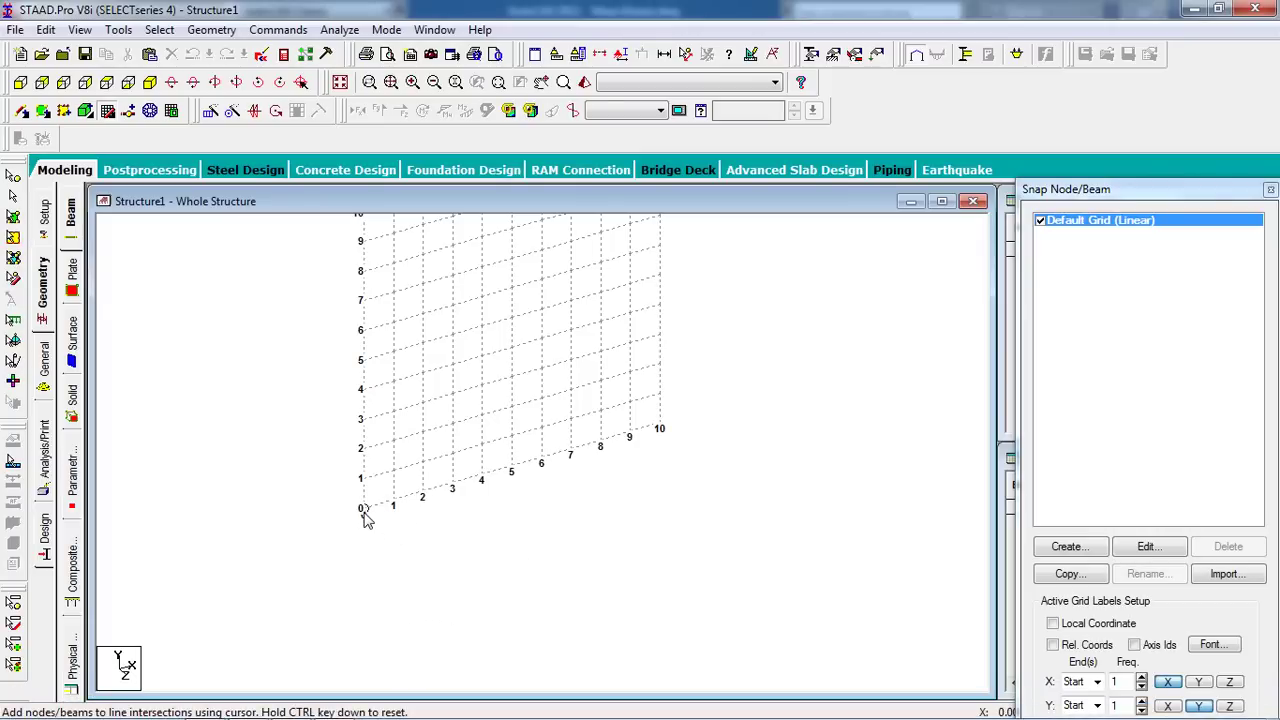
- Place a node at the grid origin and close the snap grid
left_click(364, 511)
left_click(108, 111)
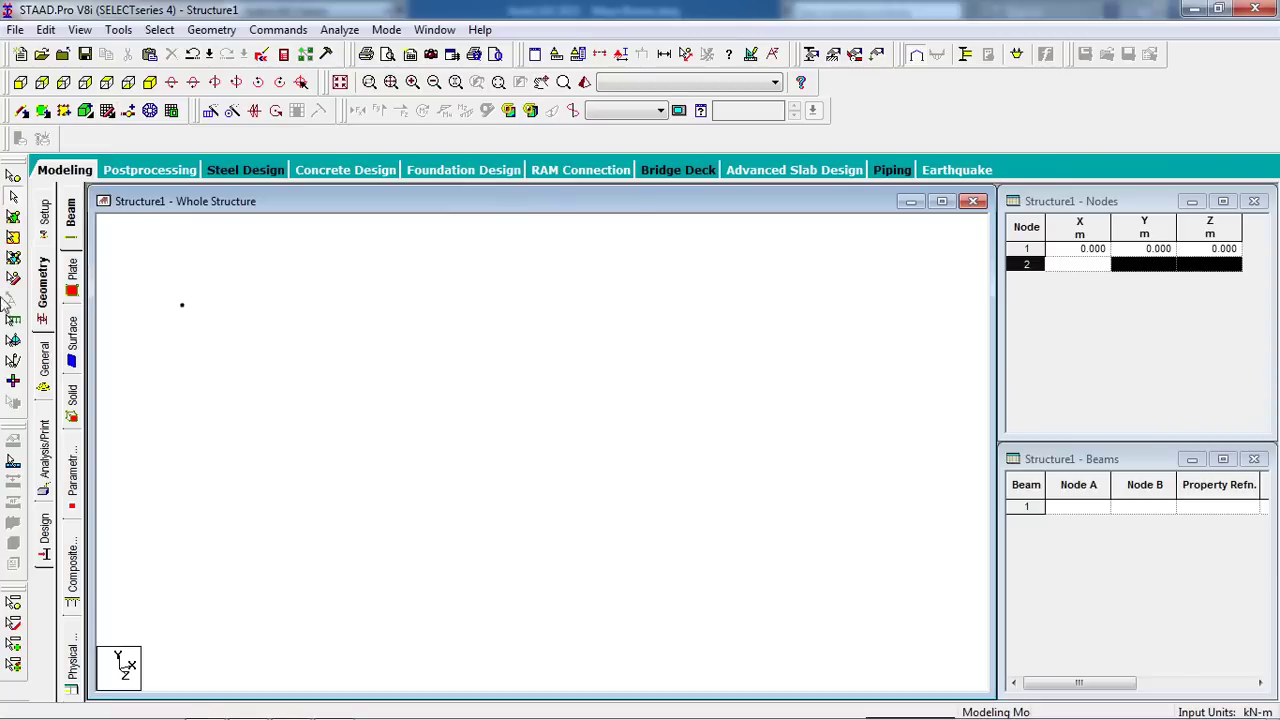
- Copy the origin node 5 m along X, checking the span in the AutoCAD slab drawing
left_click(13, 177)
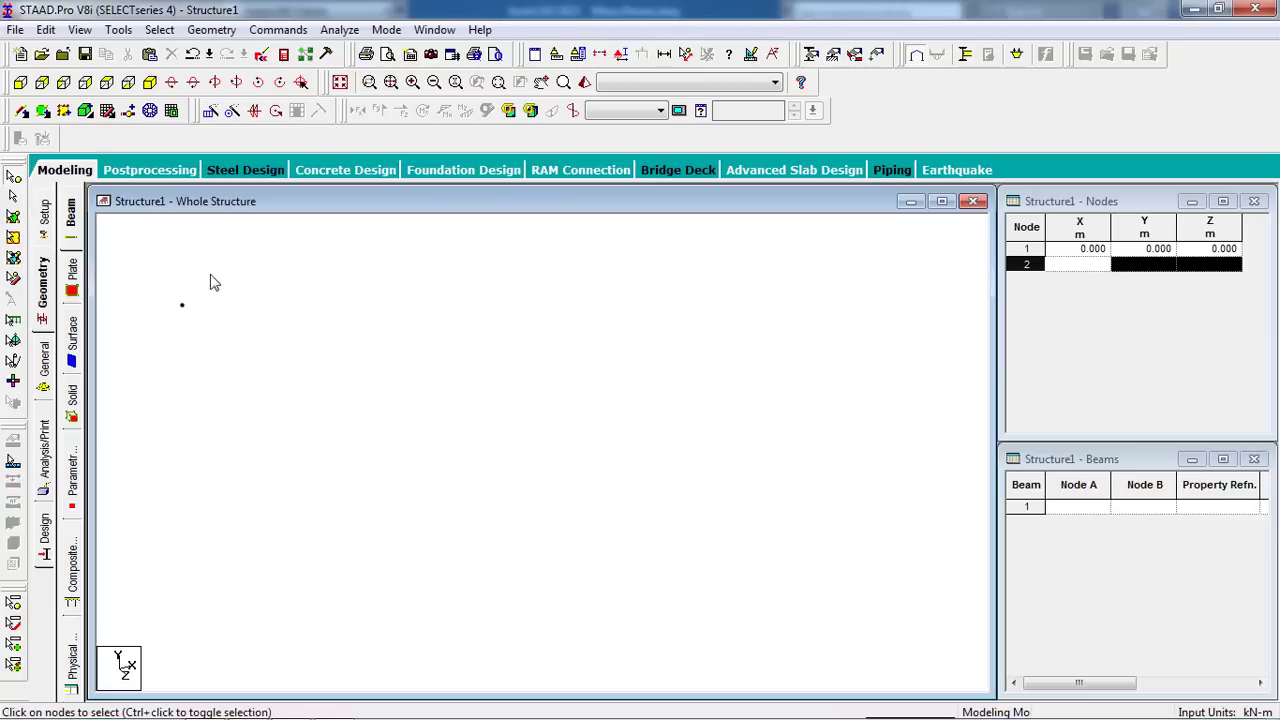
left_click(181, 305)
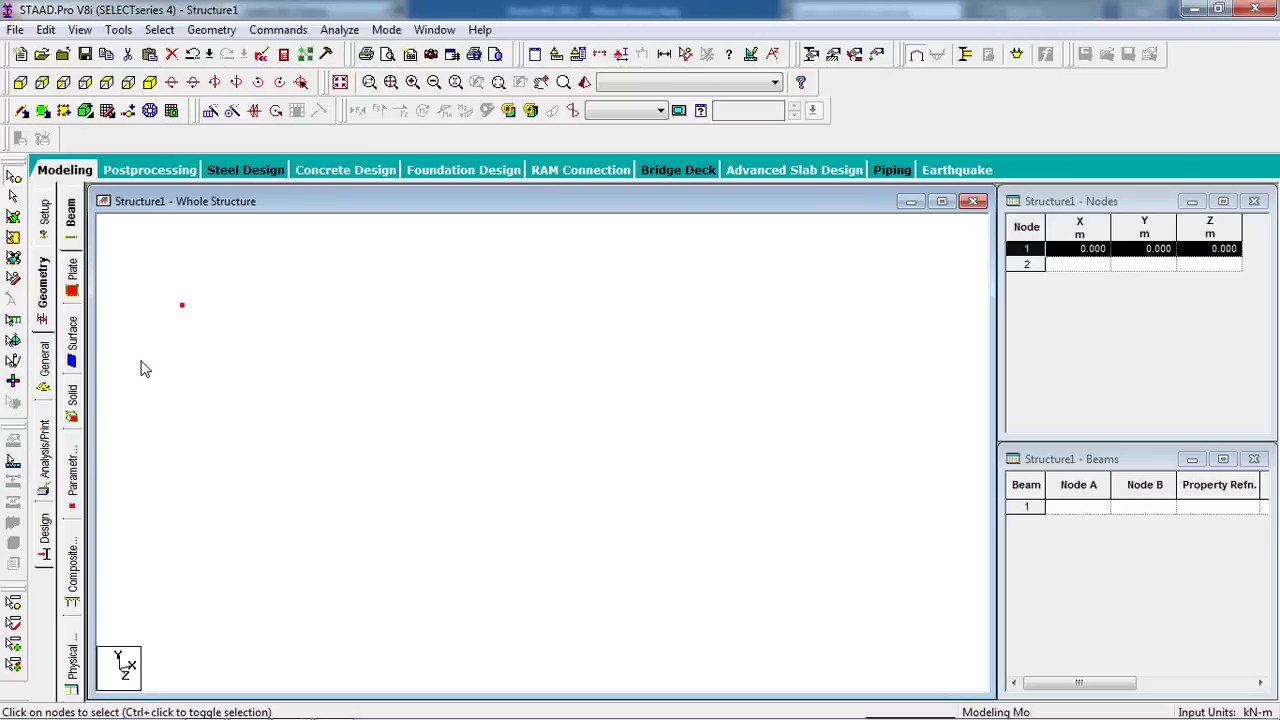
key("ctrl+v")
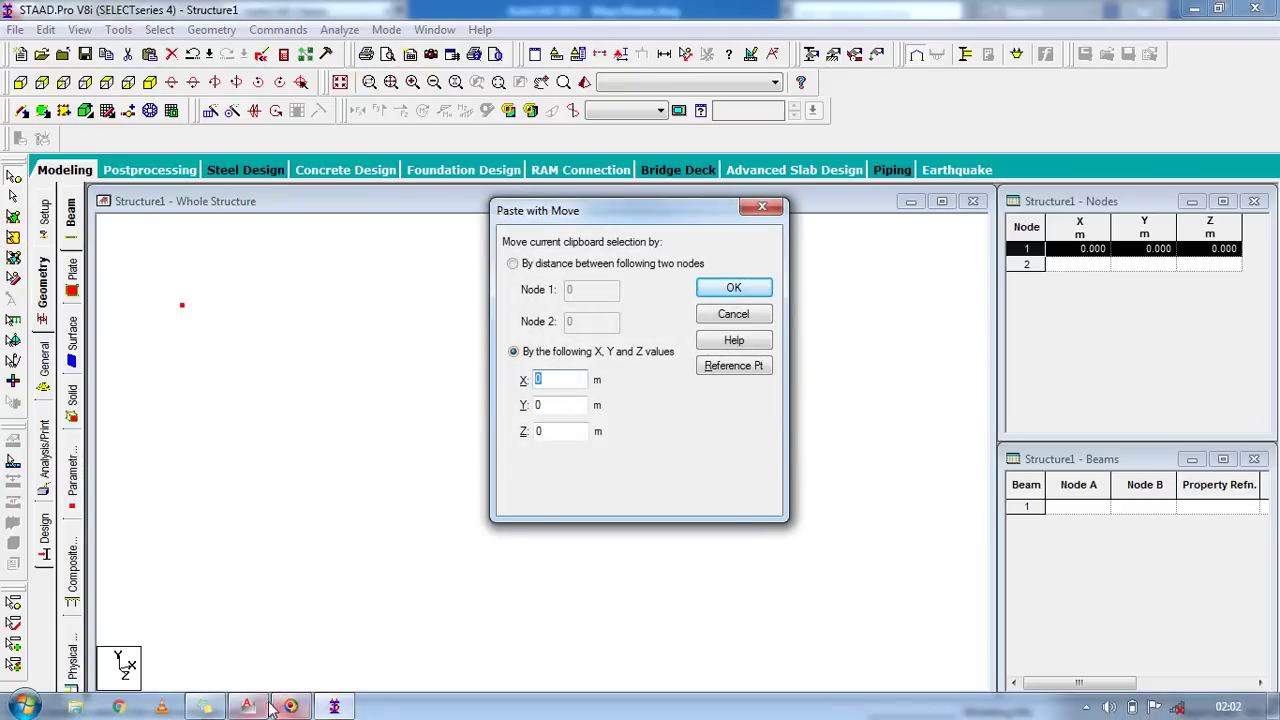
left_click(263, 707)
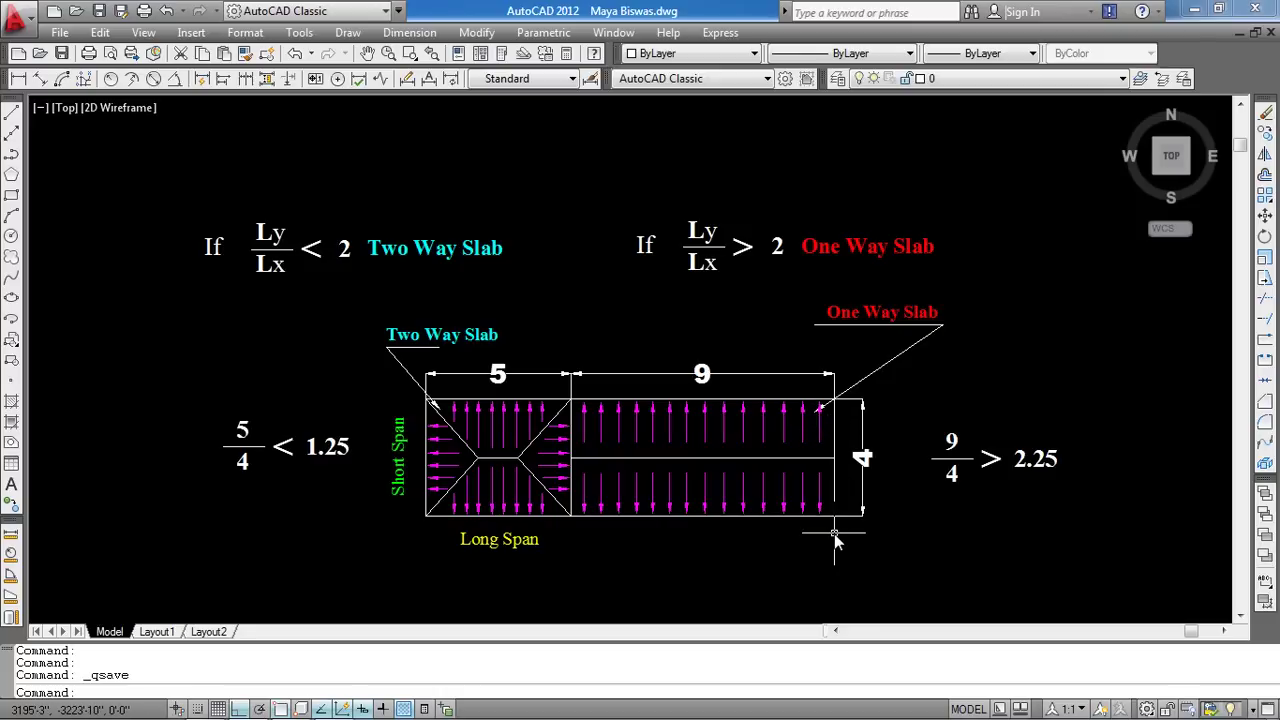
left_click(1193, 10)
type("5")
left_click(722, 290)
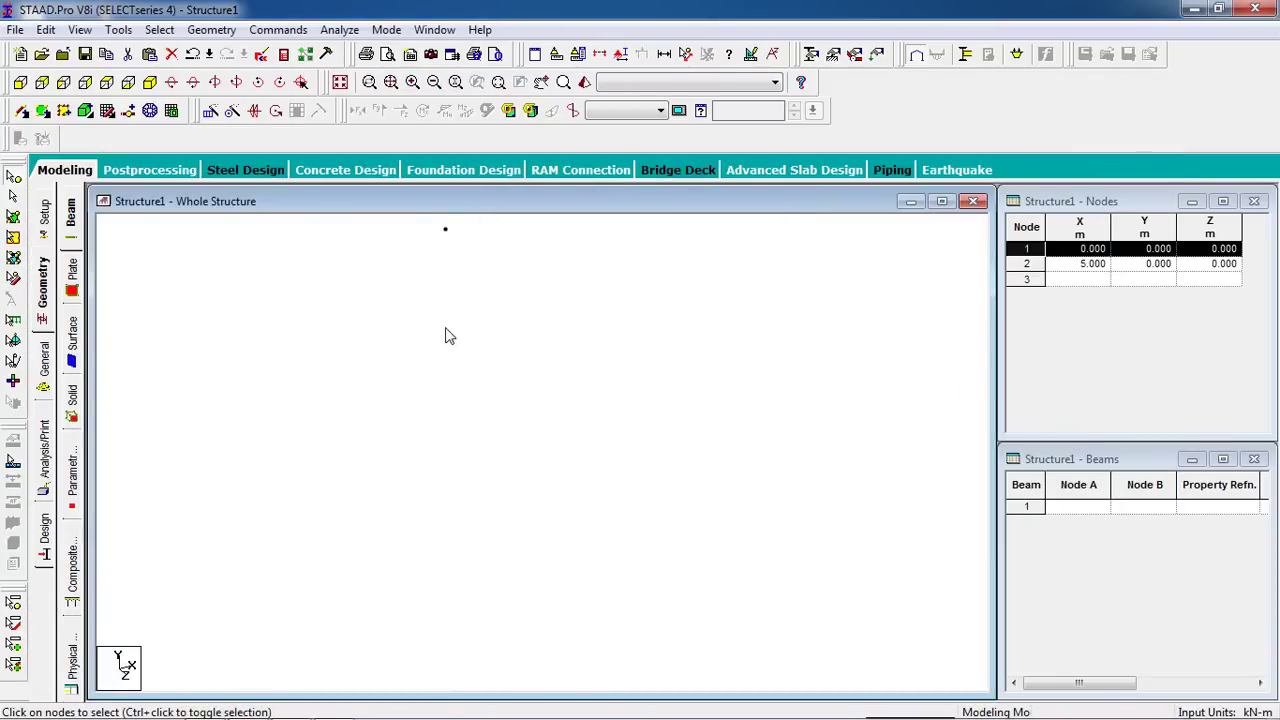
- Copy the node at X = 5 m by 9 m along X
middle_click_drag(244, 350, 380, 445)
left_click_drag(395, 362, 329, 450)
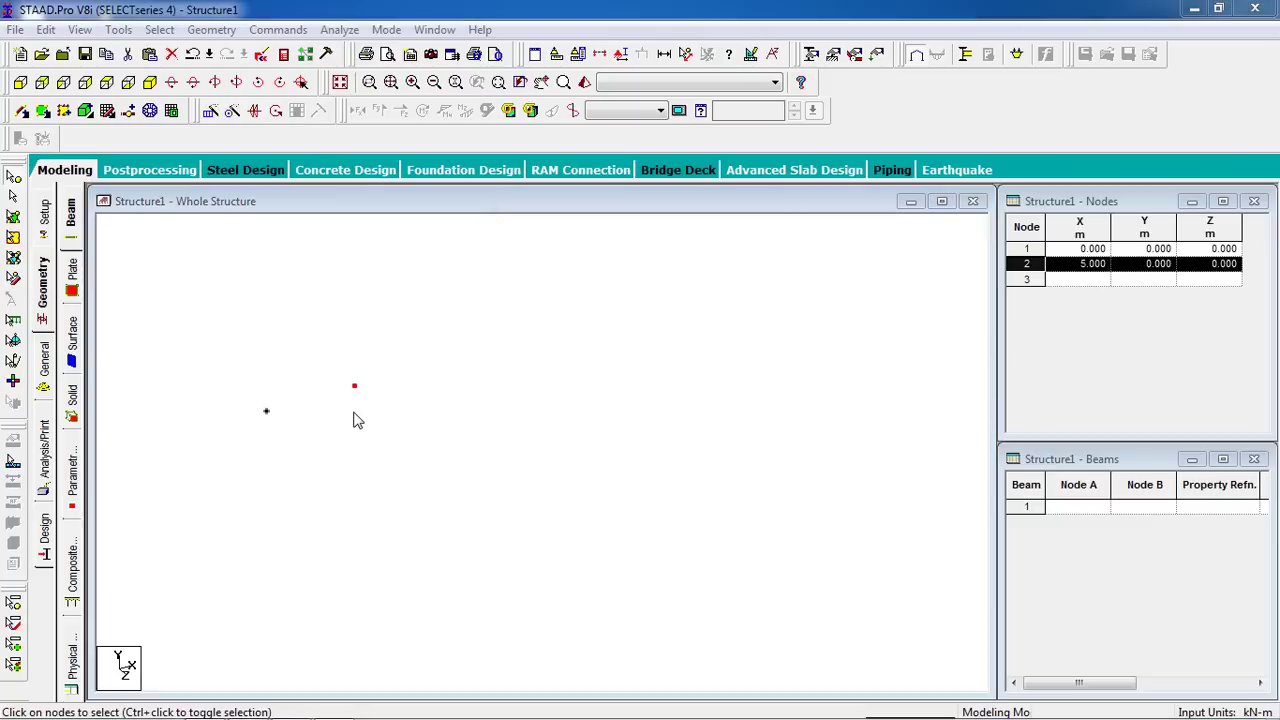
key("ctrl+v")
double_click(555, 383)
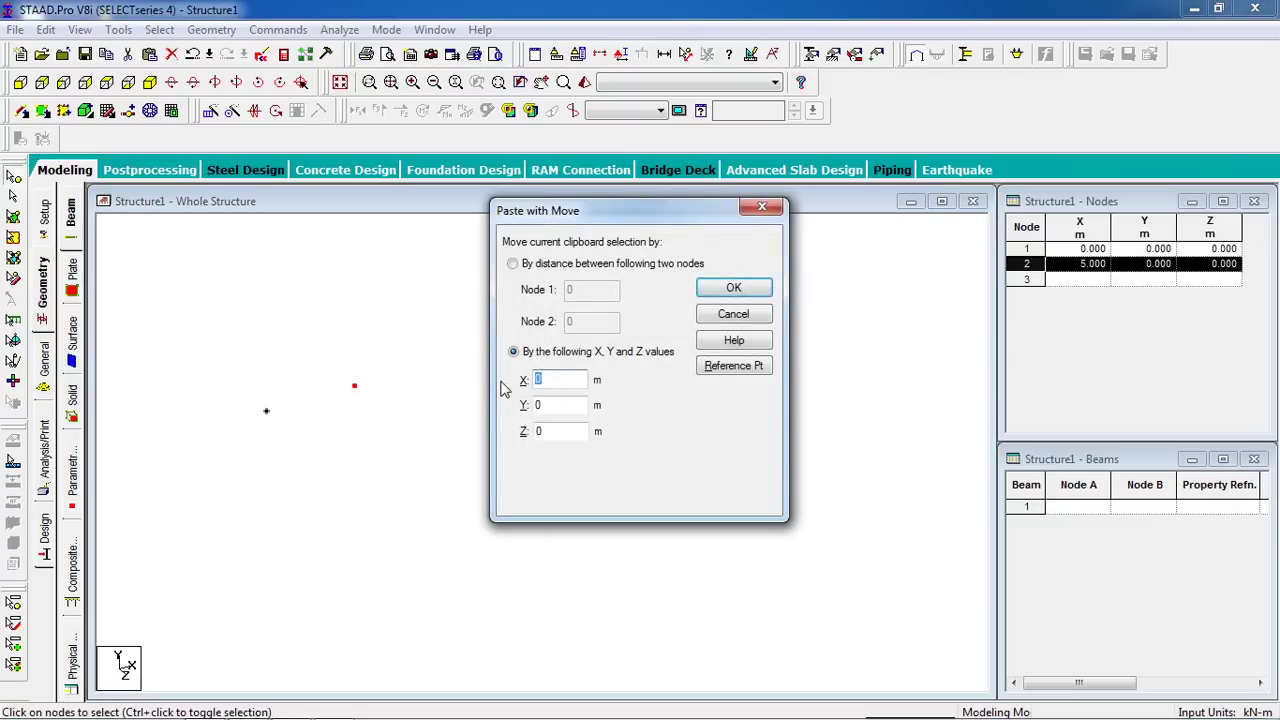
type("9")
left_click(740, 290)
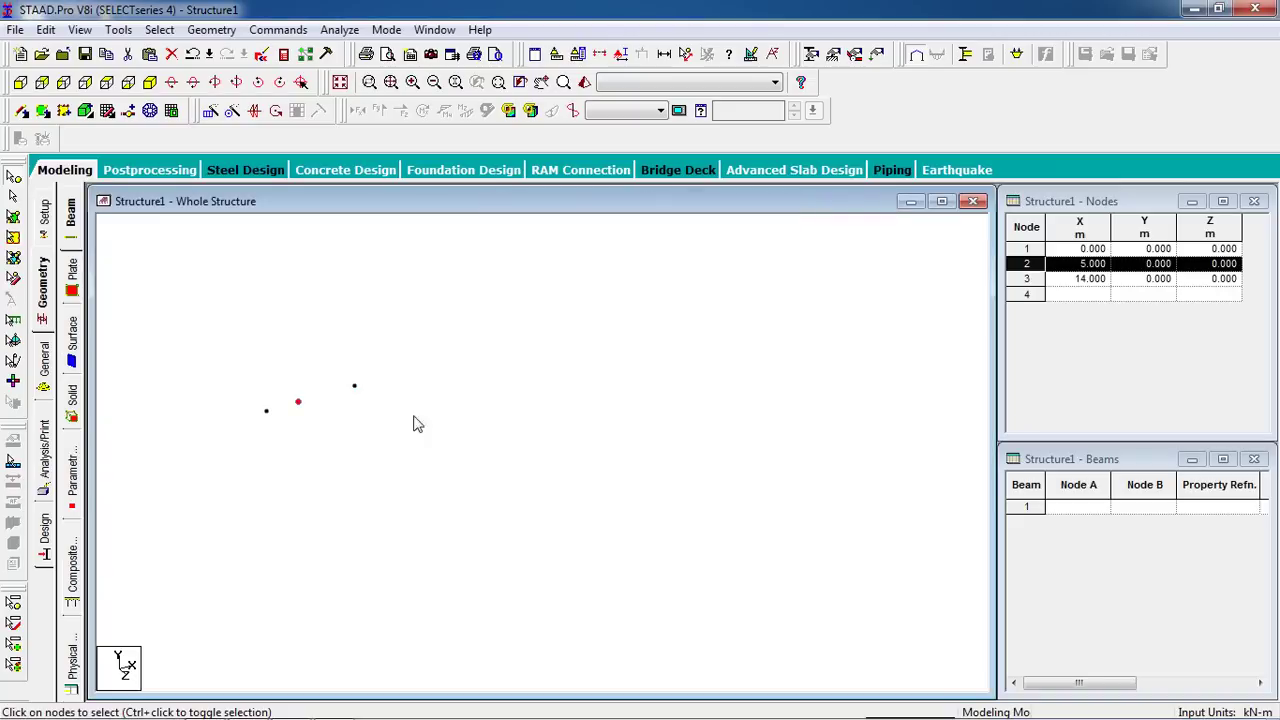
- Copy all three nodes 4 m along Z and clear the selection
left_click_drag(406, 344, 222, 463)
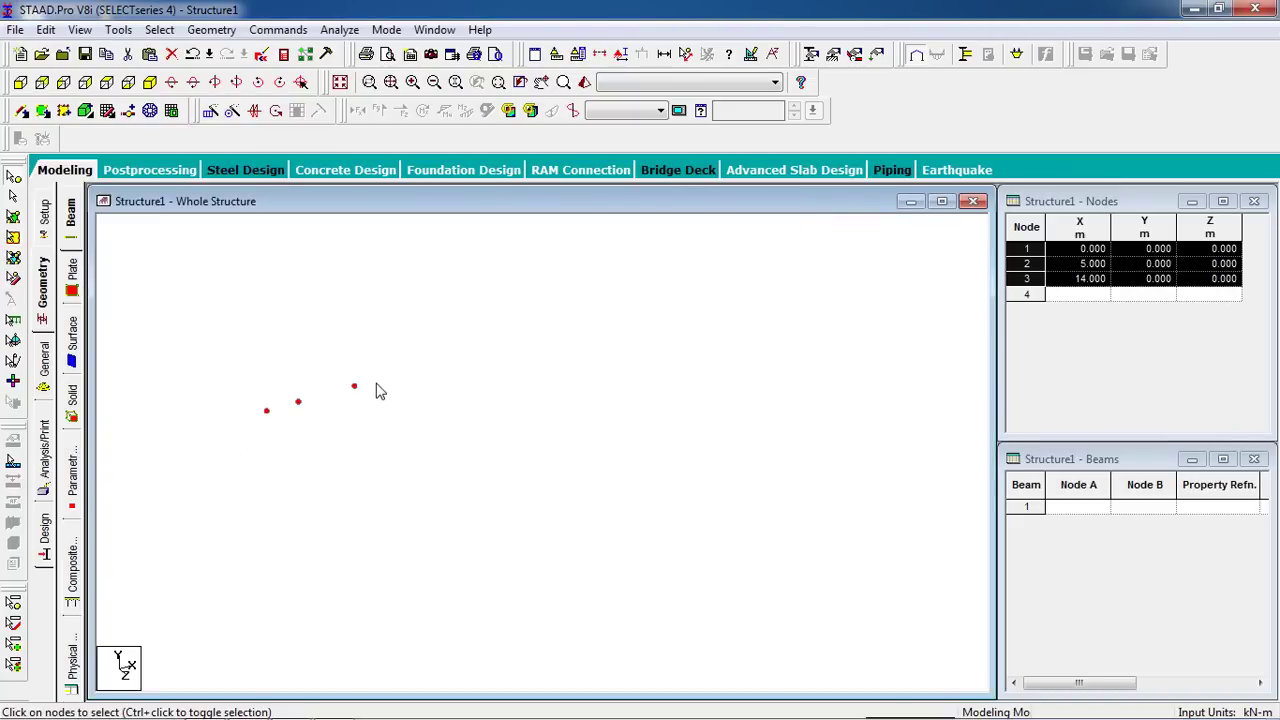
key("ctrl+v")
left_click_drag(540, 438, 520, 440)
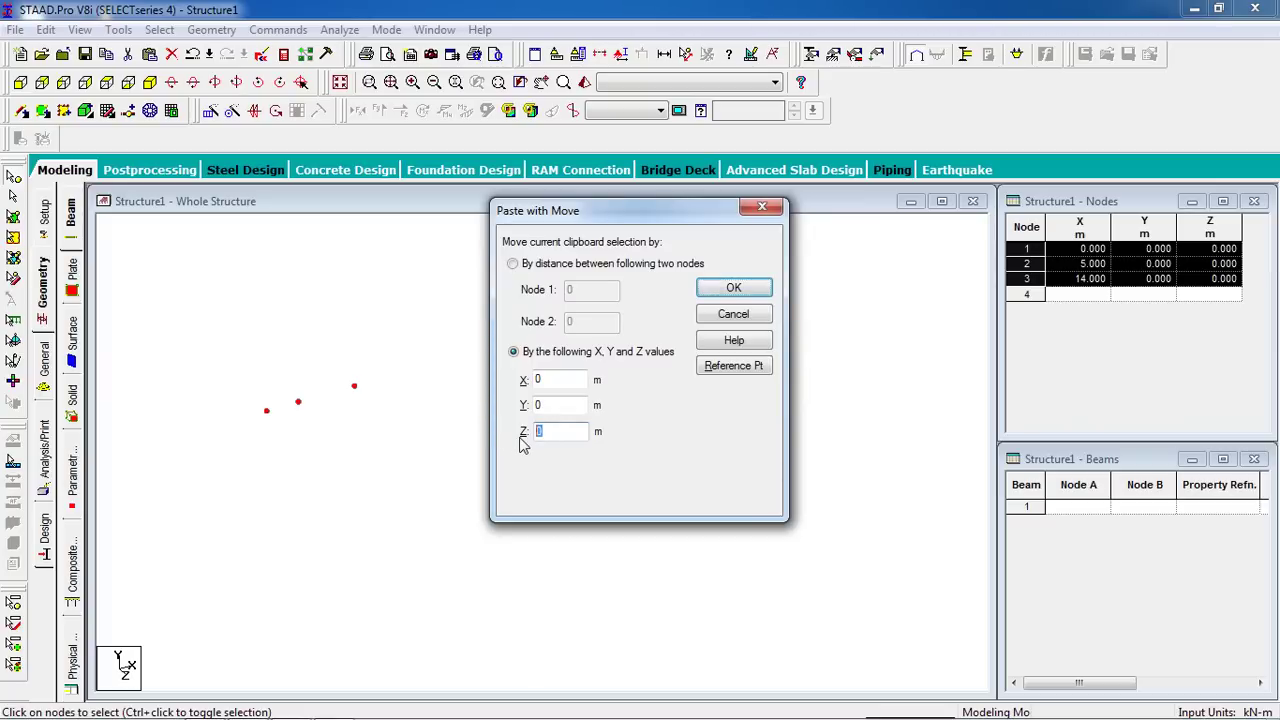
type("4")
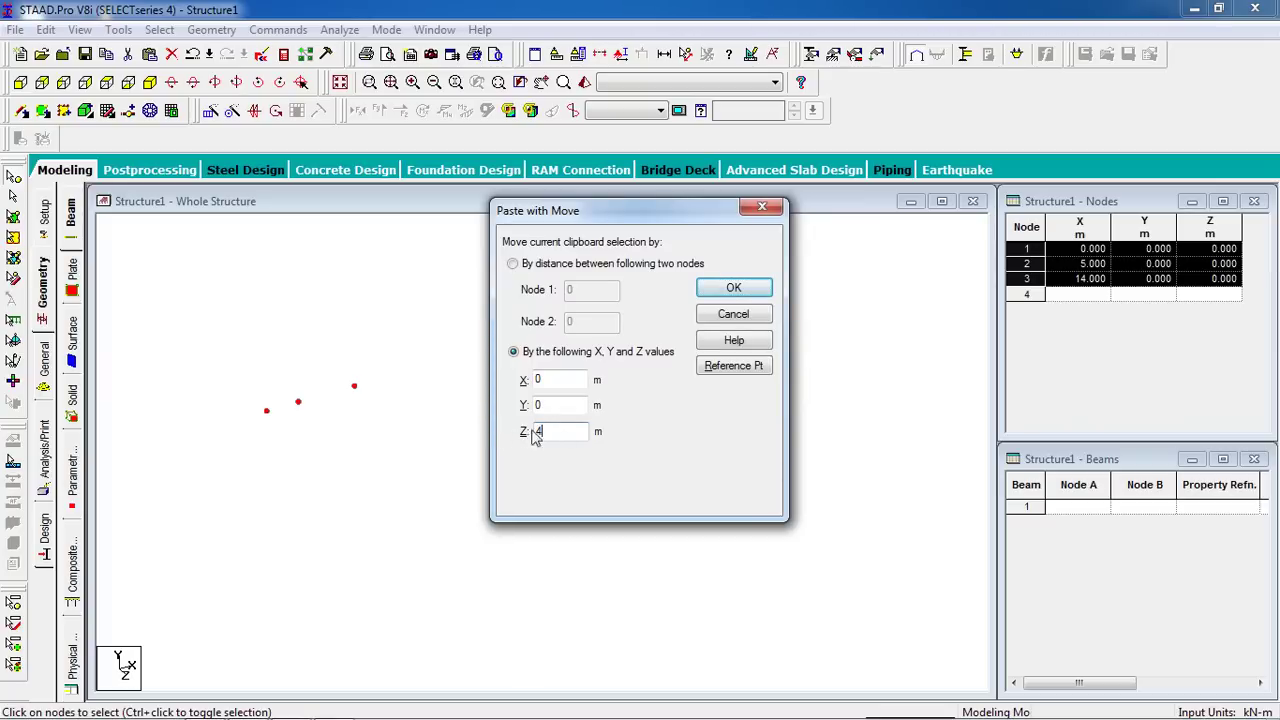
left_click(733, 288)
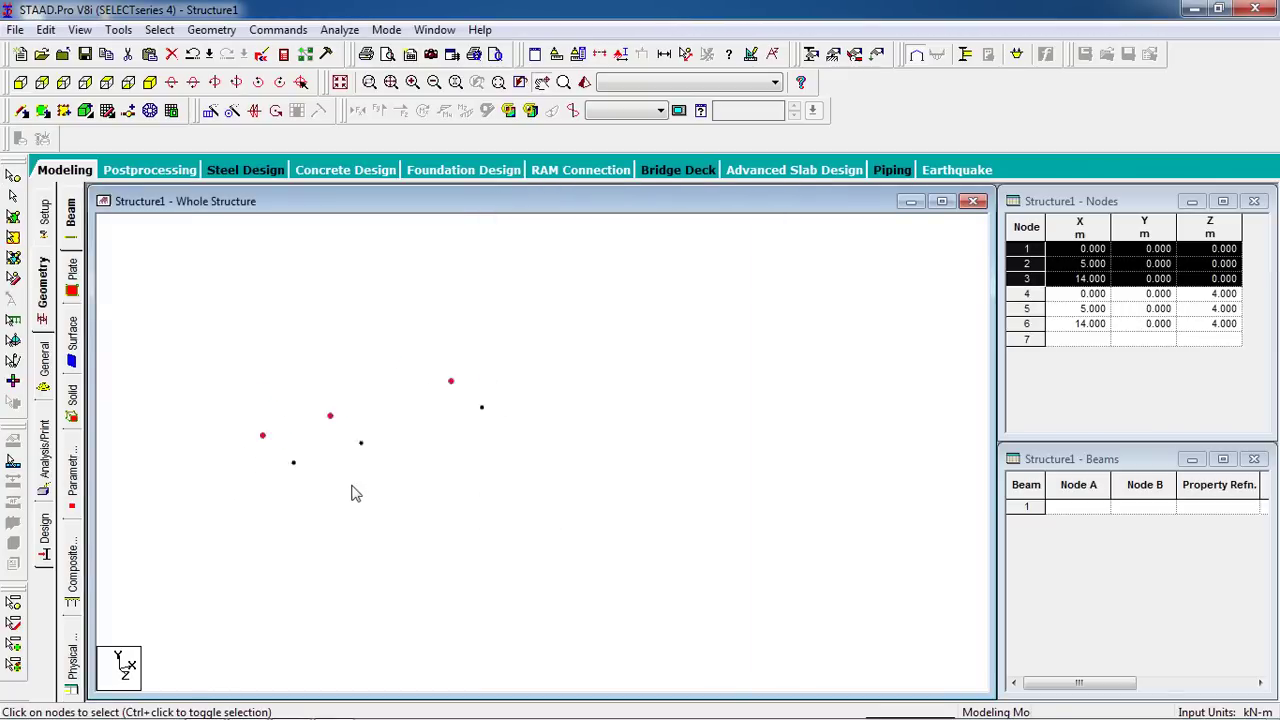
left_click(392, 483)
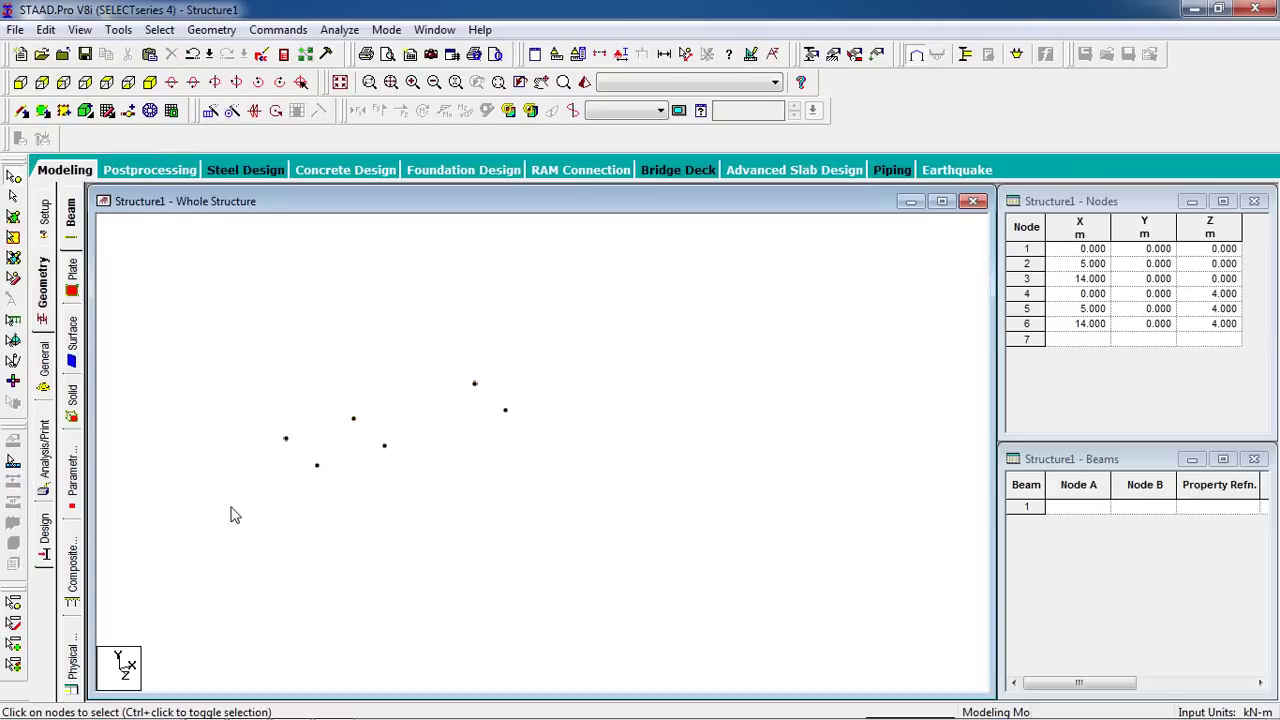
- Select all six nodes and connect them with beams along the X axis
key("ctrl+a")
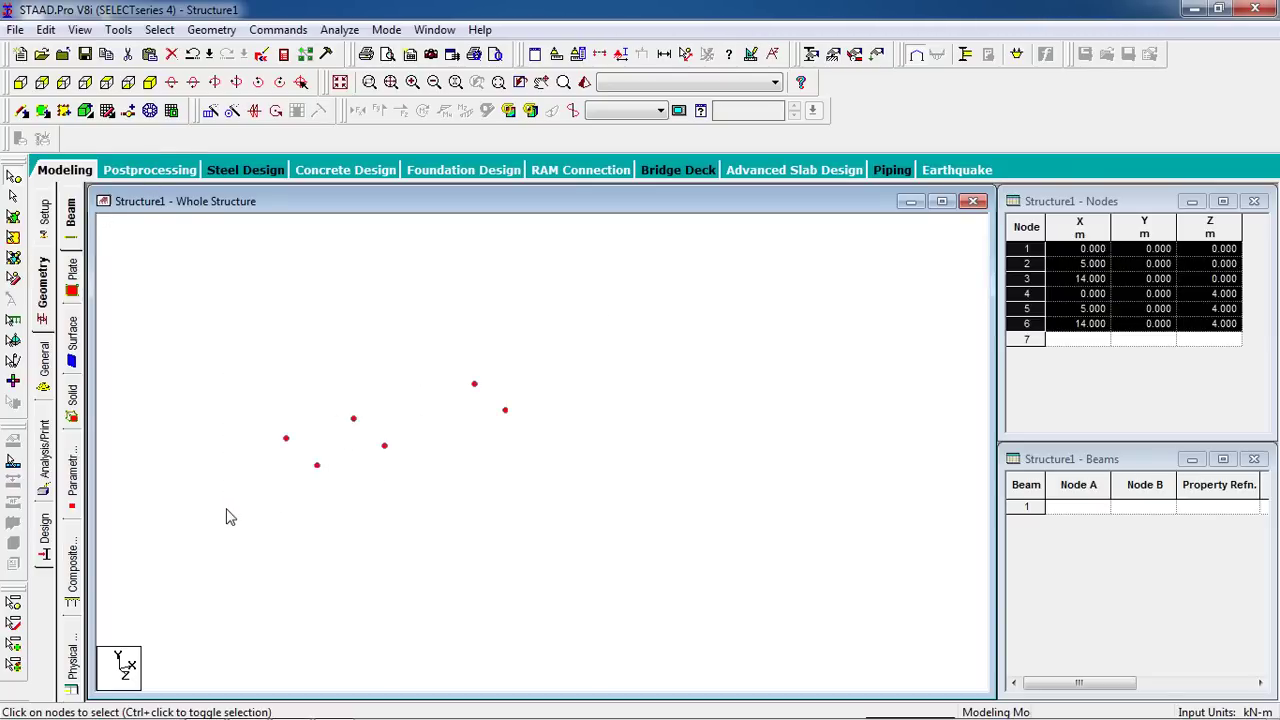
left_click(227, 33)
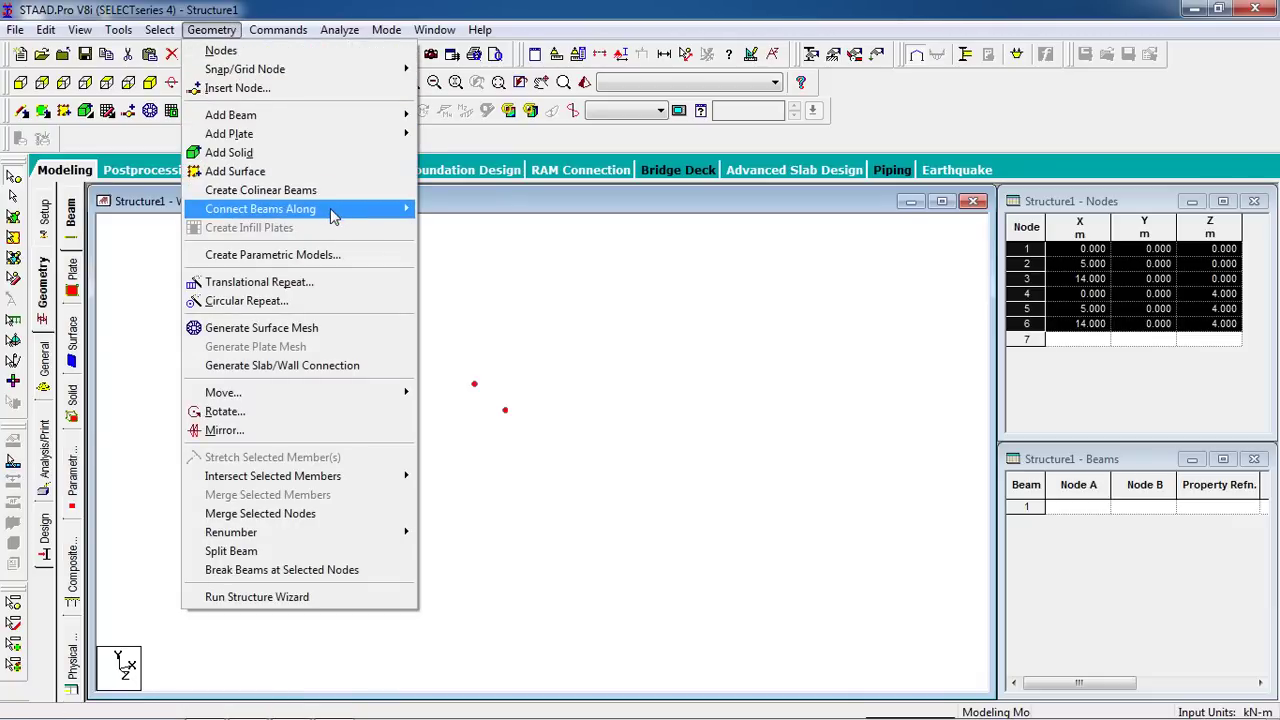
mouse_move(370, 218)
left_click(450, 209)
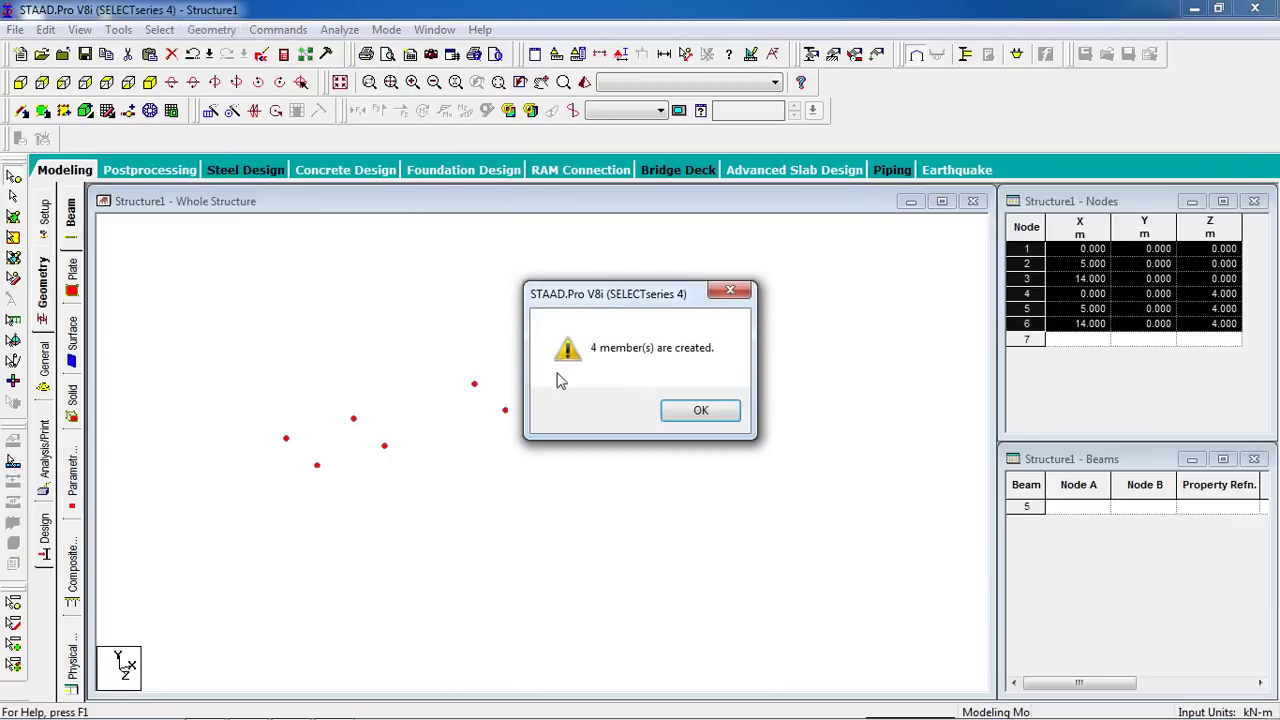
left_click(680, 411)
- Connect the selected nodes with beams along the Z axis
left_click(210, 29)
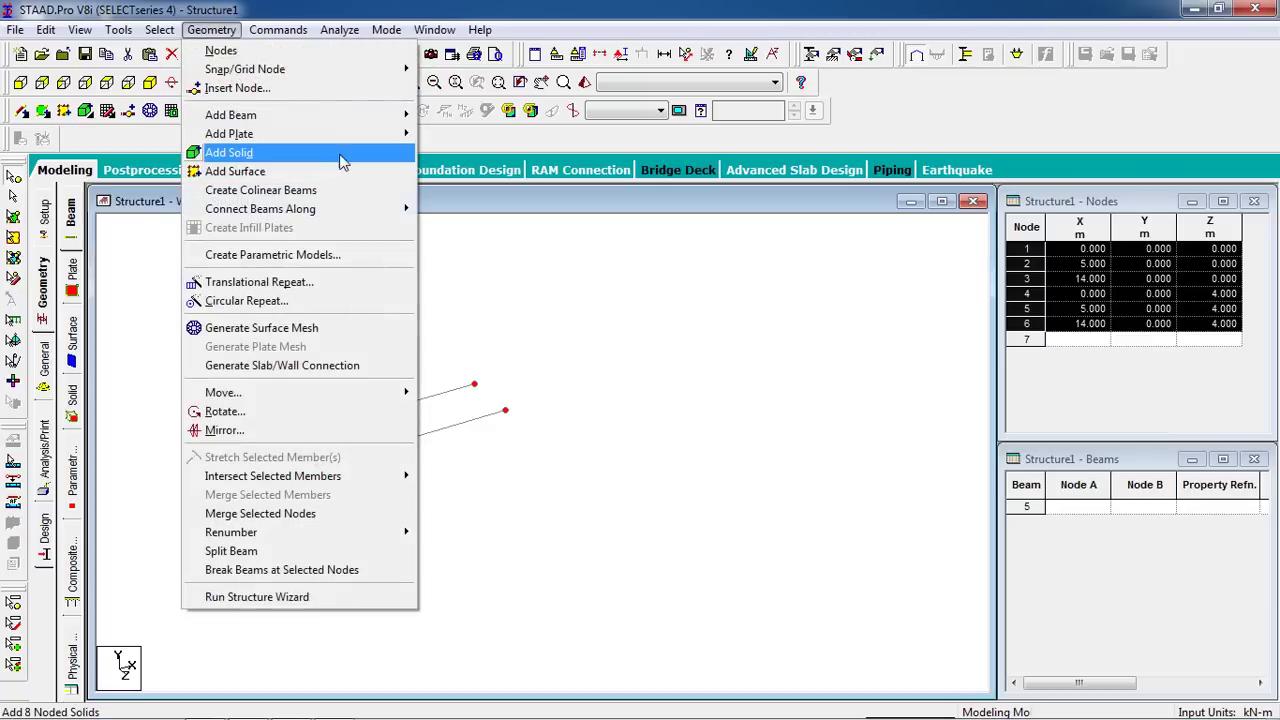
mouse_move(368, 209)
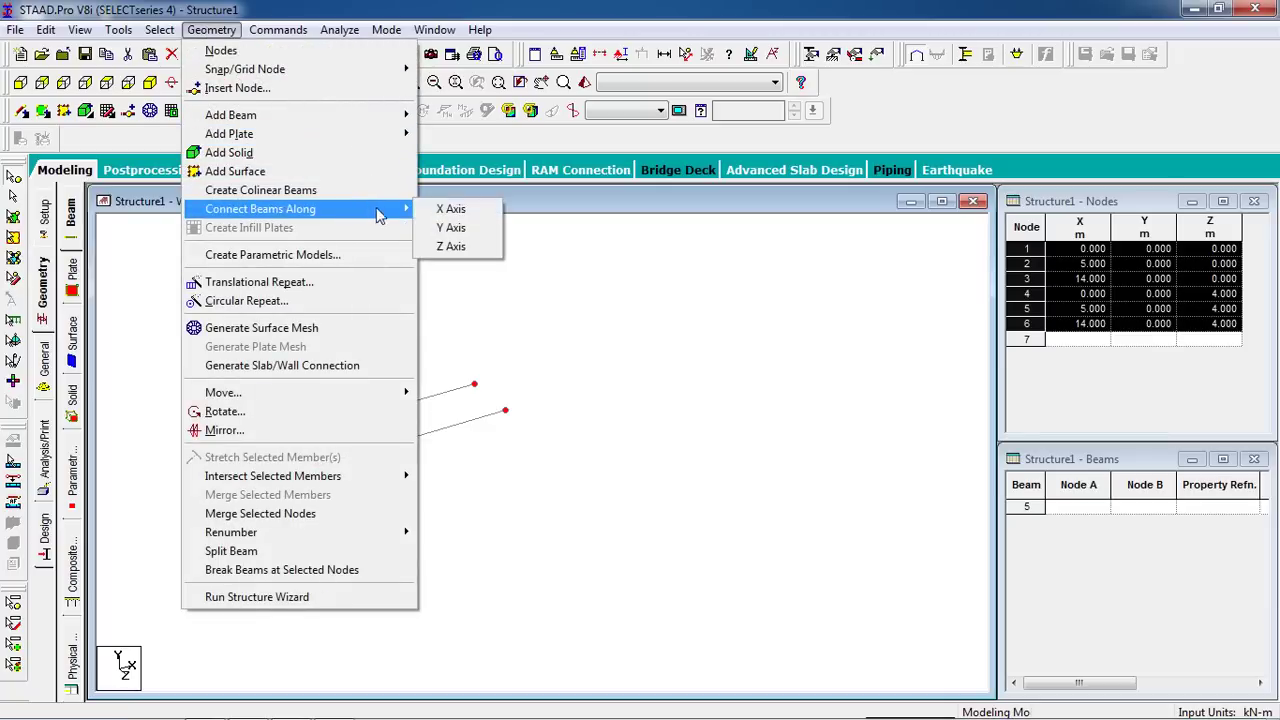
left_click(455, 246)
left_click(698, 408)
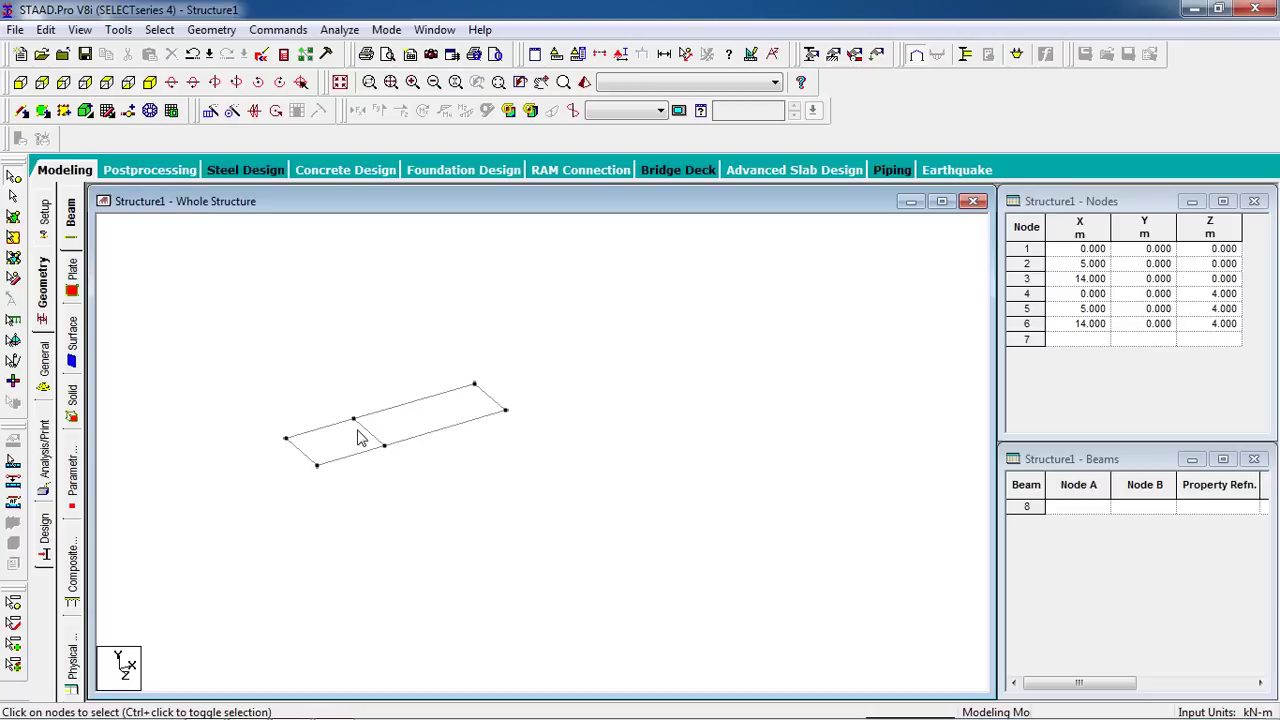
- Create a fixed support definition for the structure
scroll(410, 463, "up", 1)
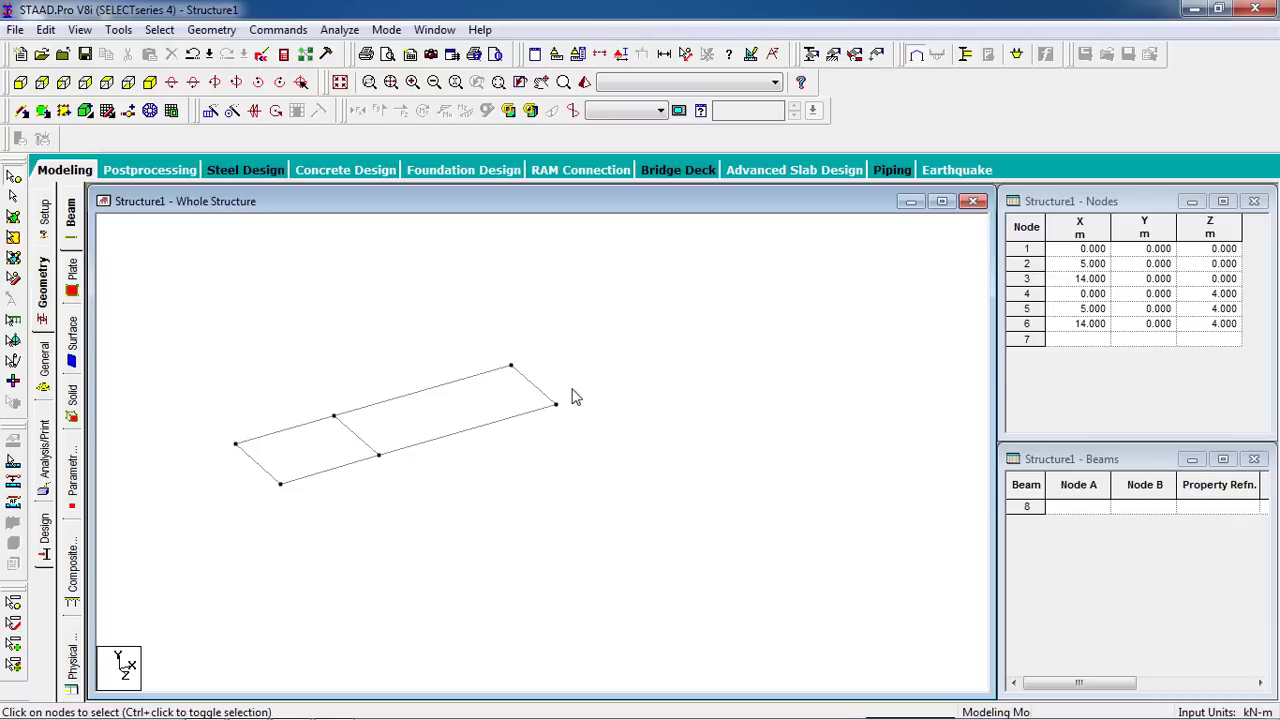
left_click(832, 54)
left_click(122, 236)
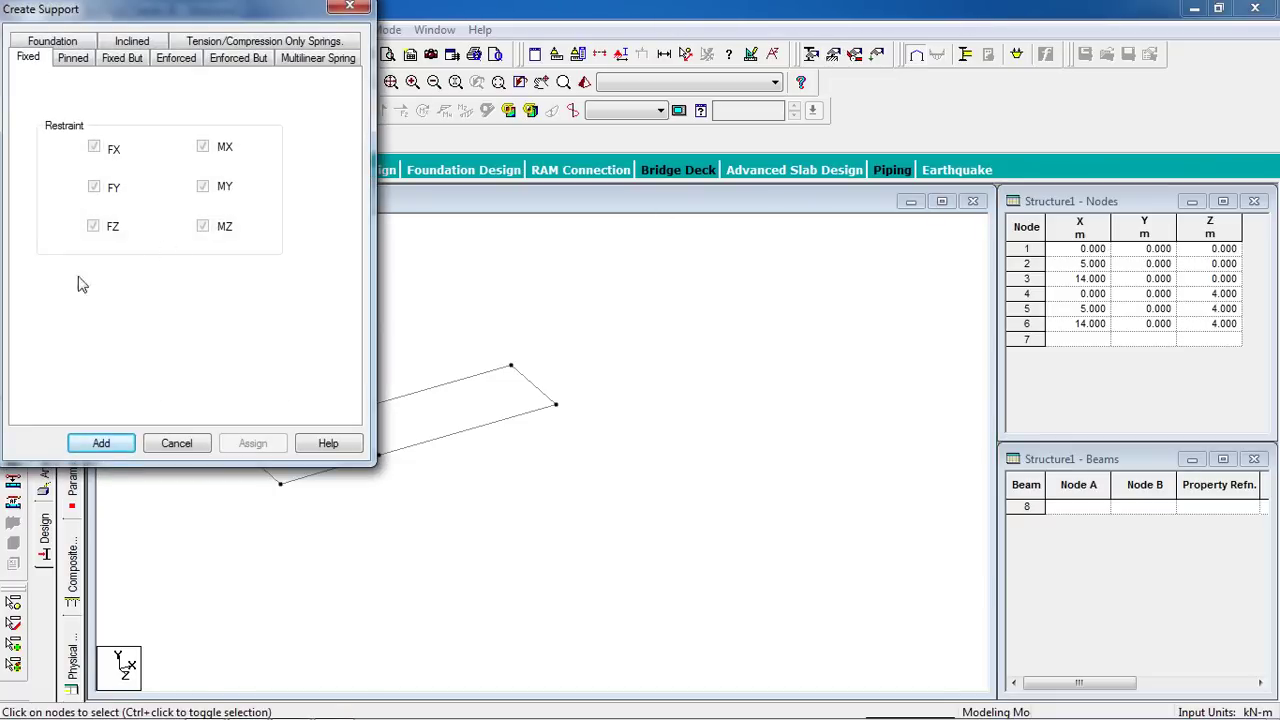
left_click(101, 443)
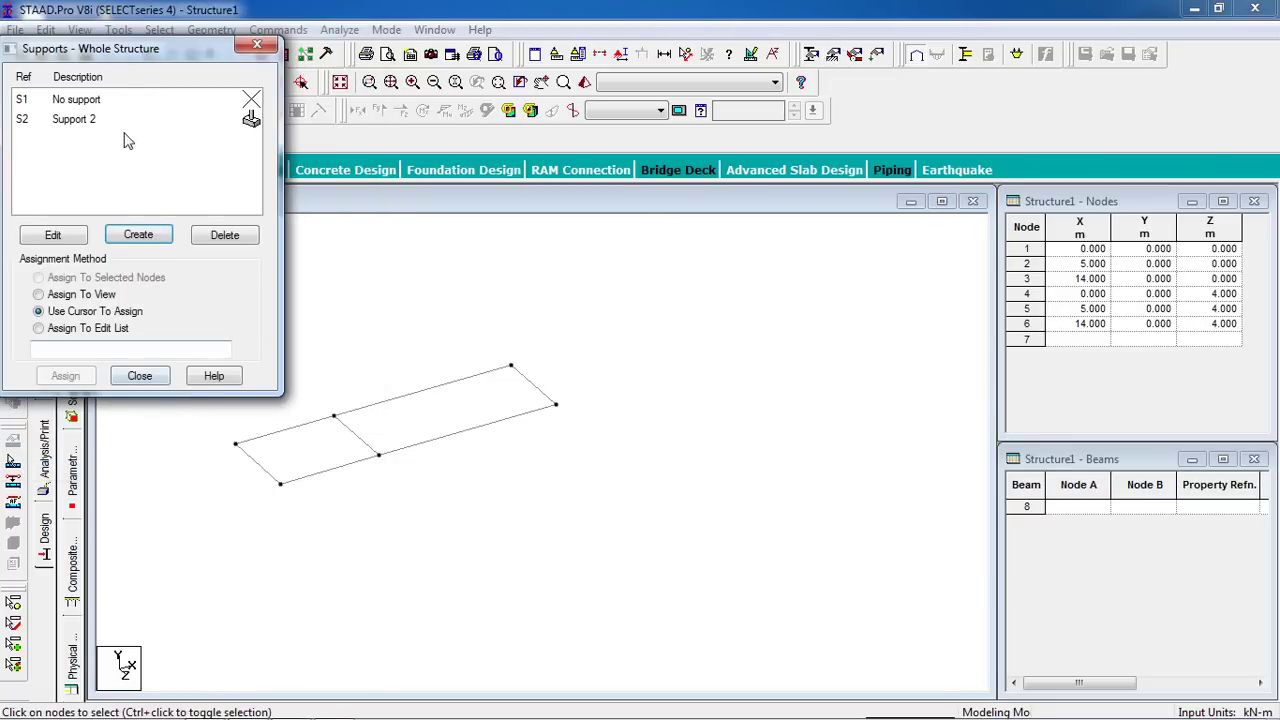
- Assign the fixed support Support 2 to all six nodes of the frame and close the supports list
left_click_drag(122, 50, 986, 175)
left_click_drag(618, 300, 134, 543)
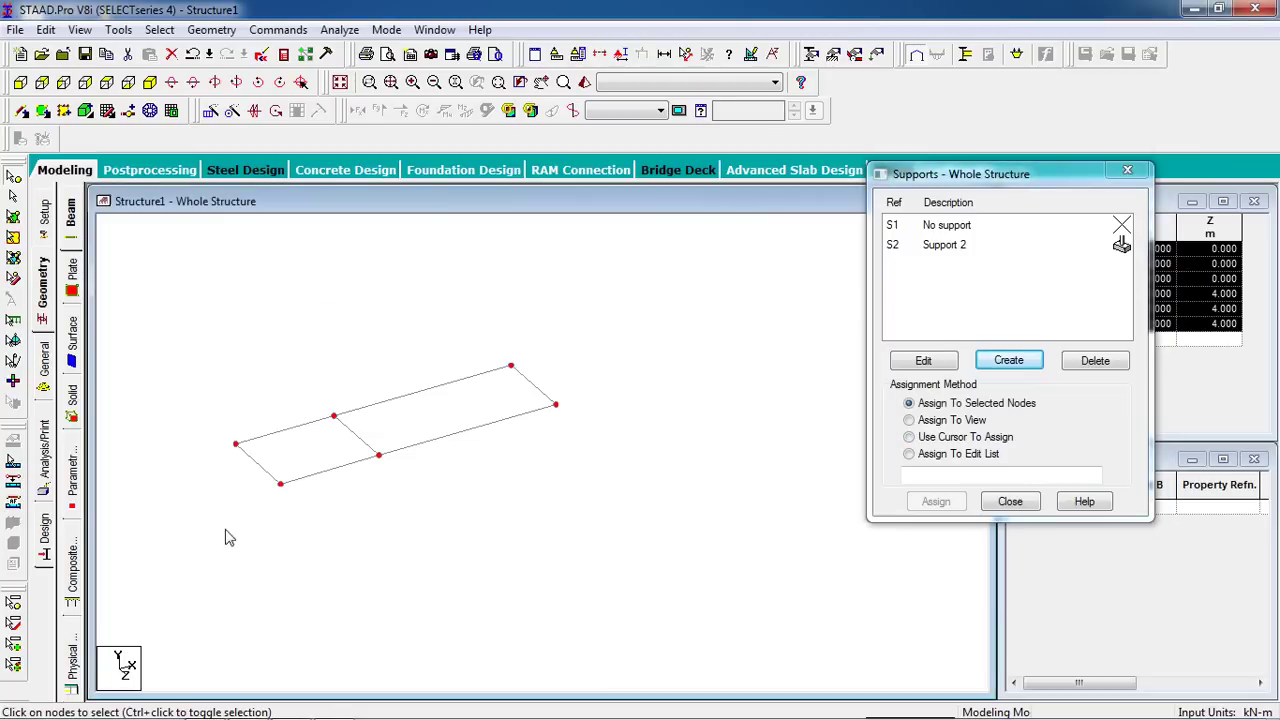
left_click(960, 246)
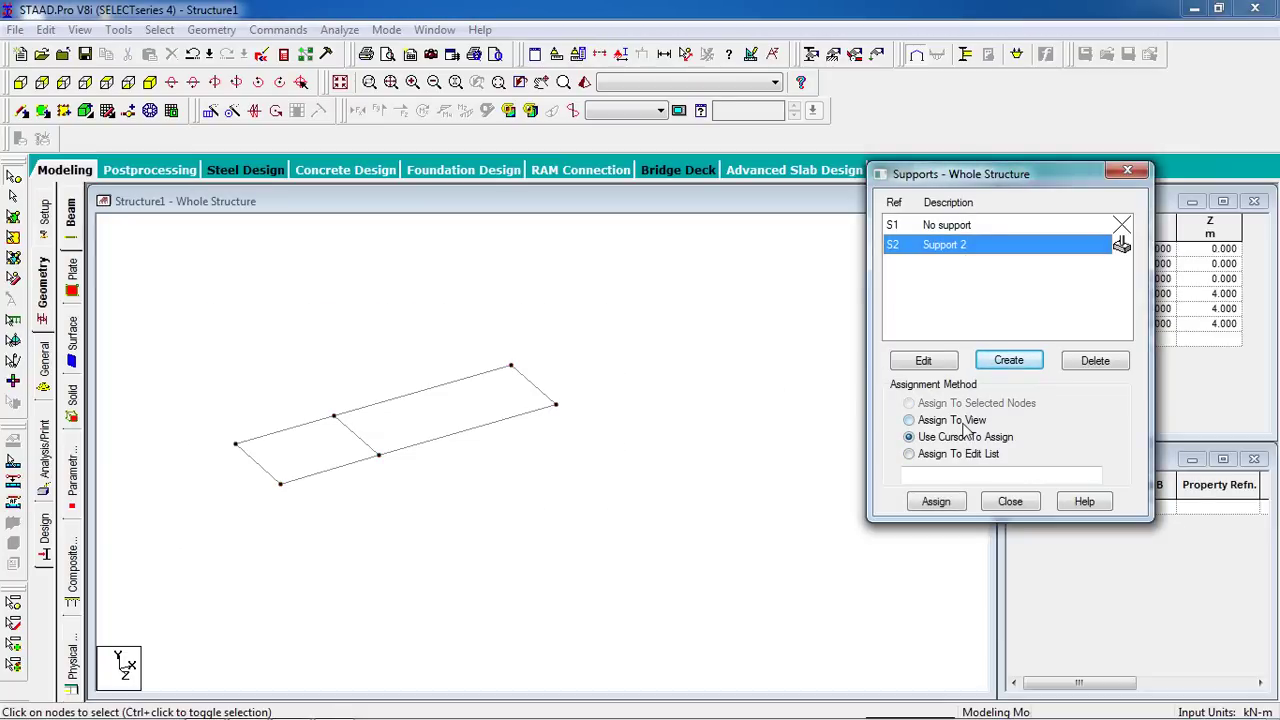
left_click_drag(663, 205, 88, 522)
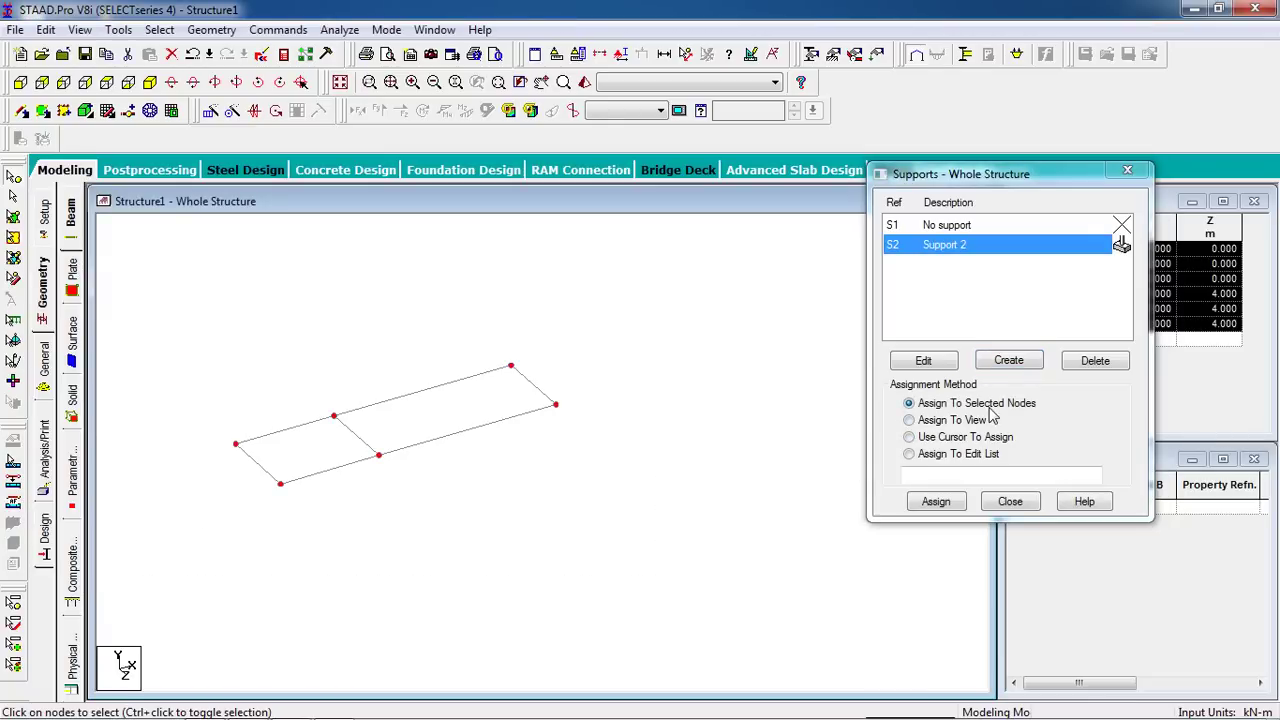
left_click(936, 501)
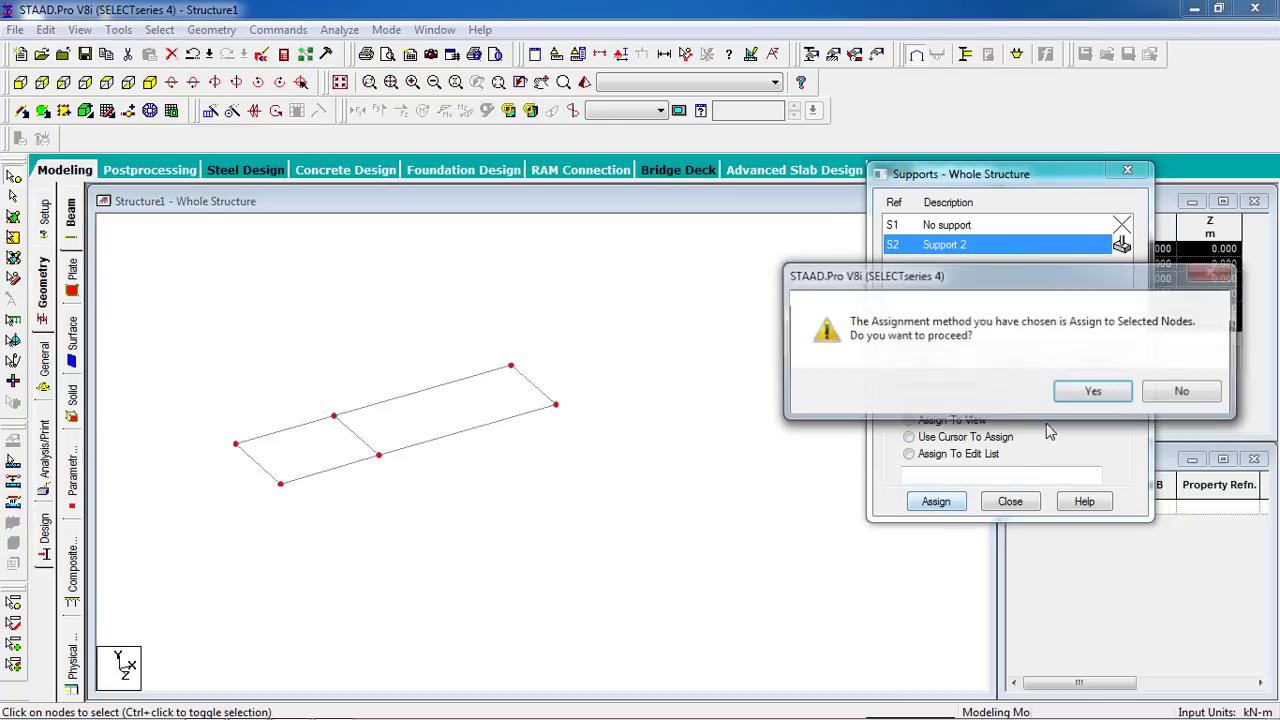
left_click(1091, 392)
left_click(1005, 506)
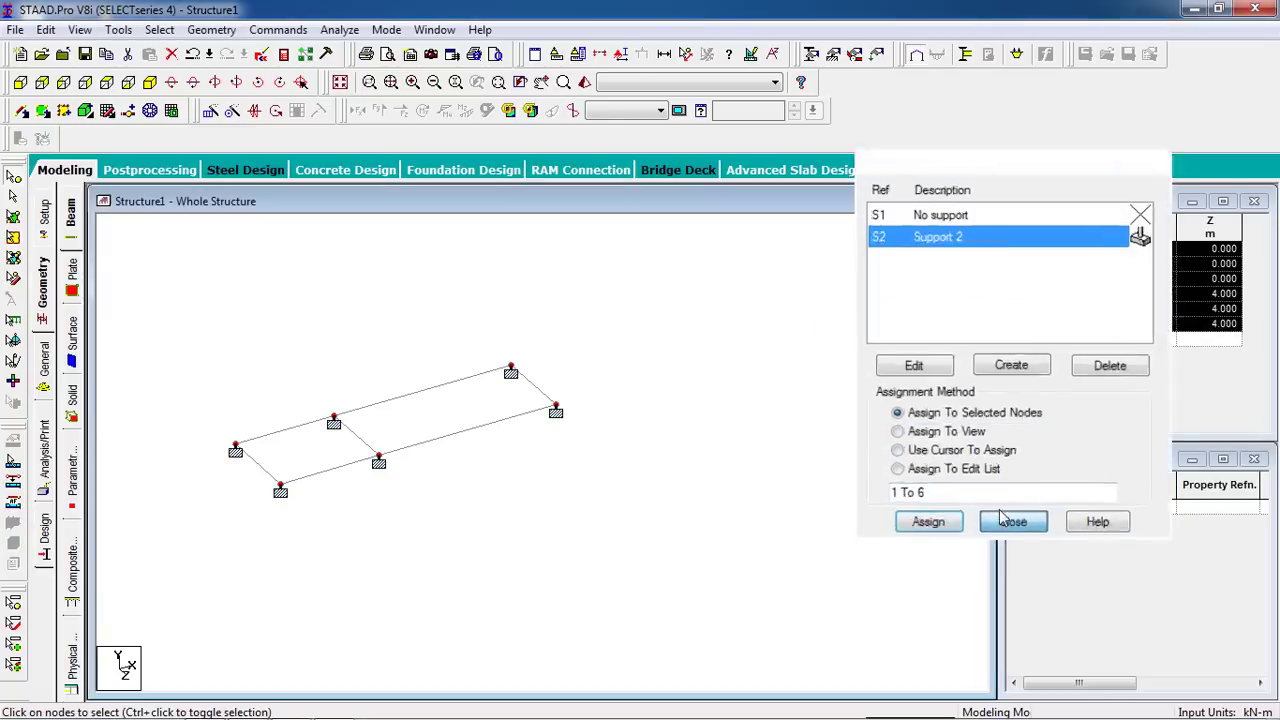
- Outline the 5 × 4 m panel through its four corner nodes for surface meshing and open the quad plate meshing parameters
middle_click_drag(371, 514, 443, 526)
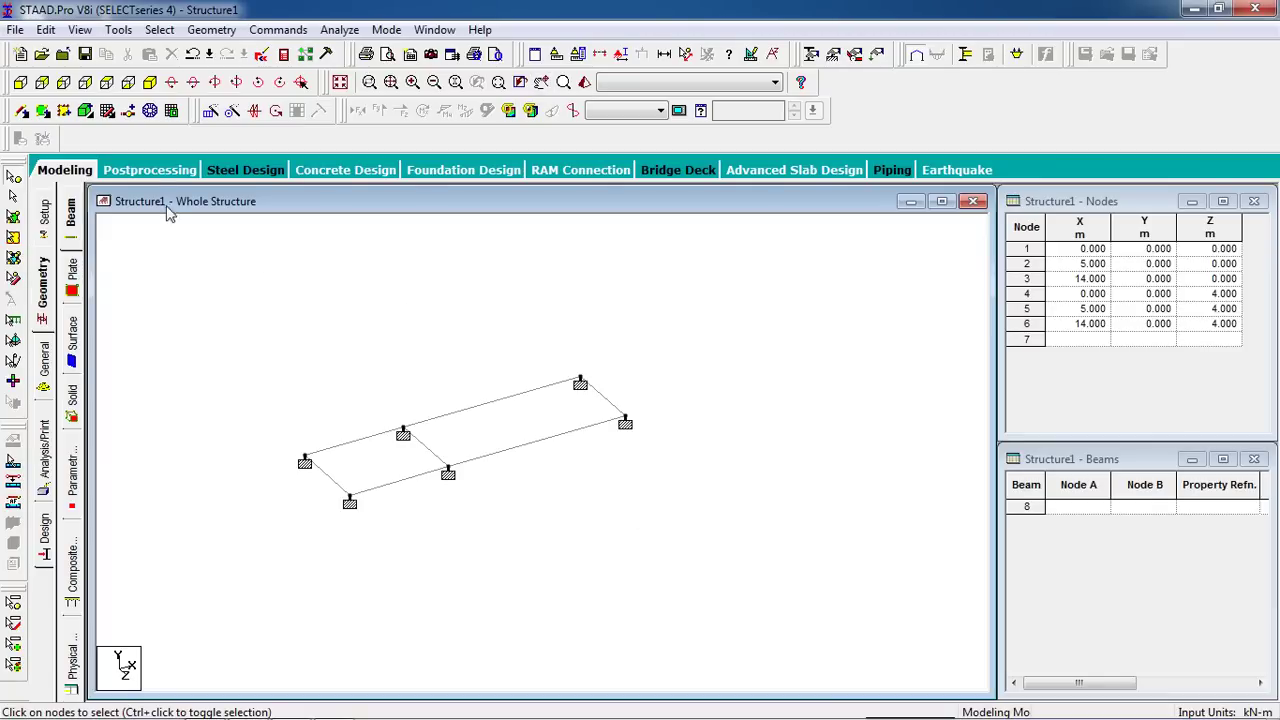
left_click(150, 111)
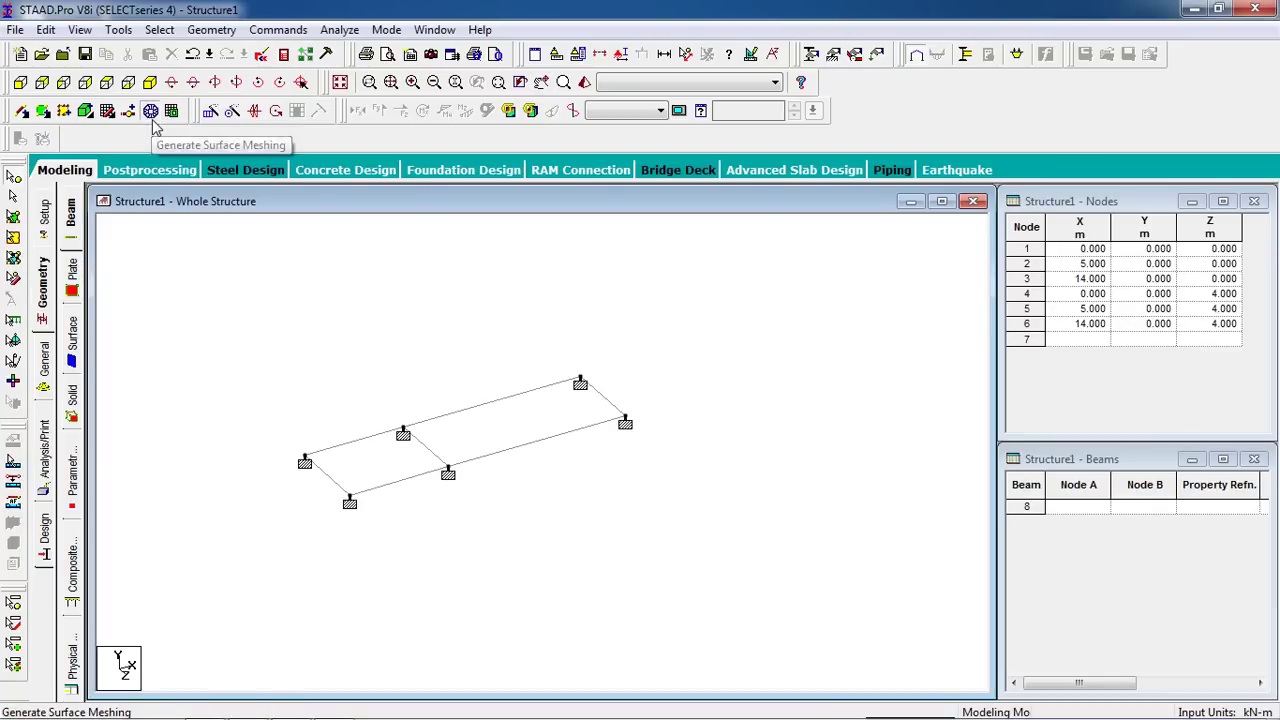
left_click(305, 463)
left_click(403, 433)
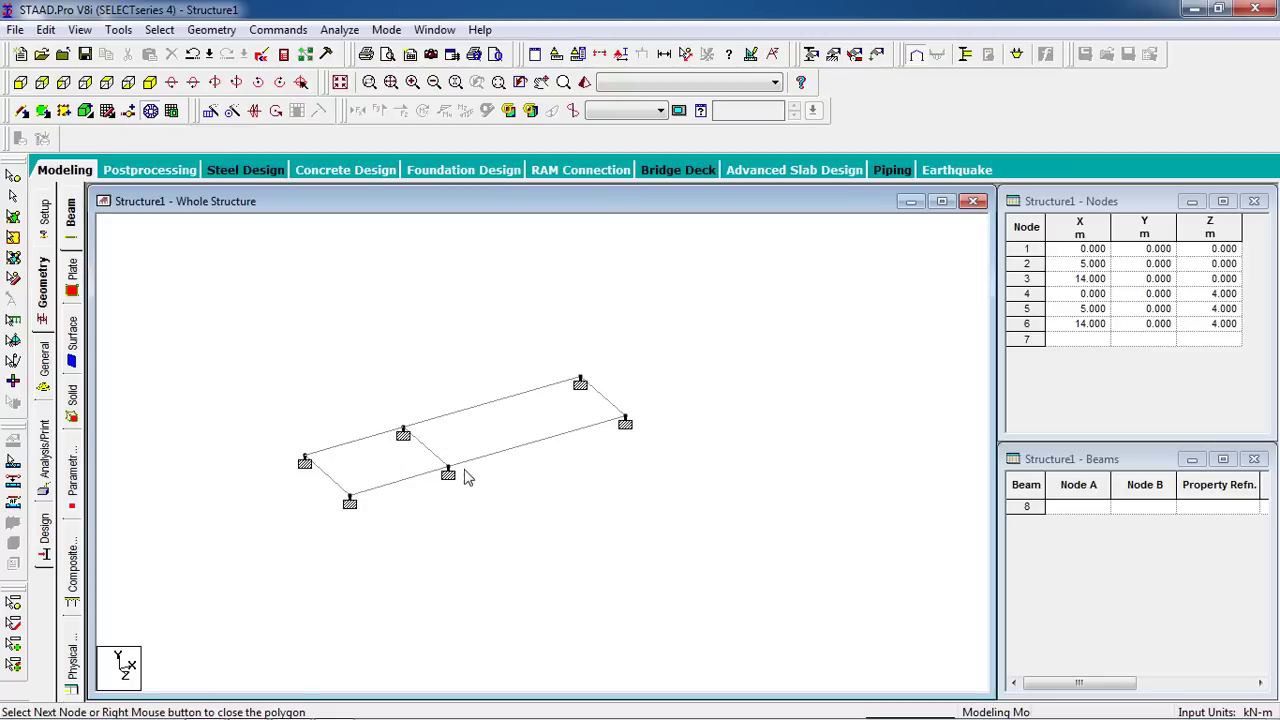
left_click(448, 474)
left_click(349, 502)
left_click(307, 461)
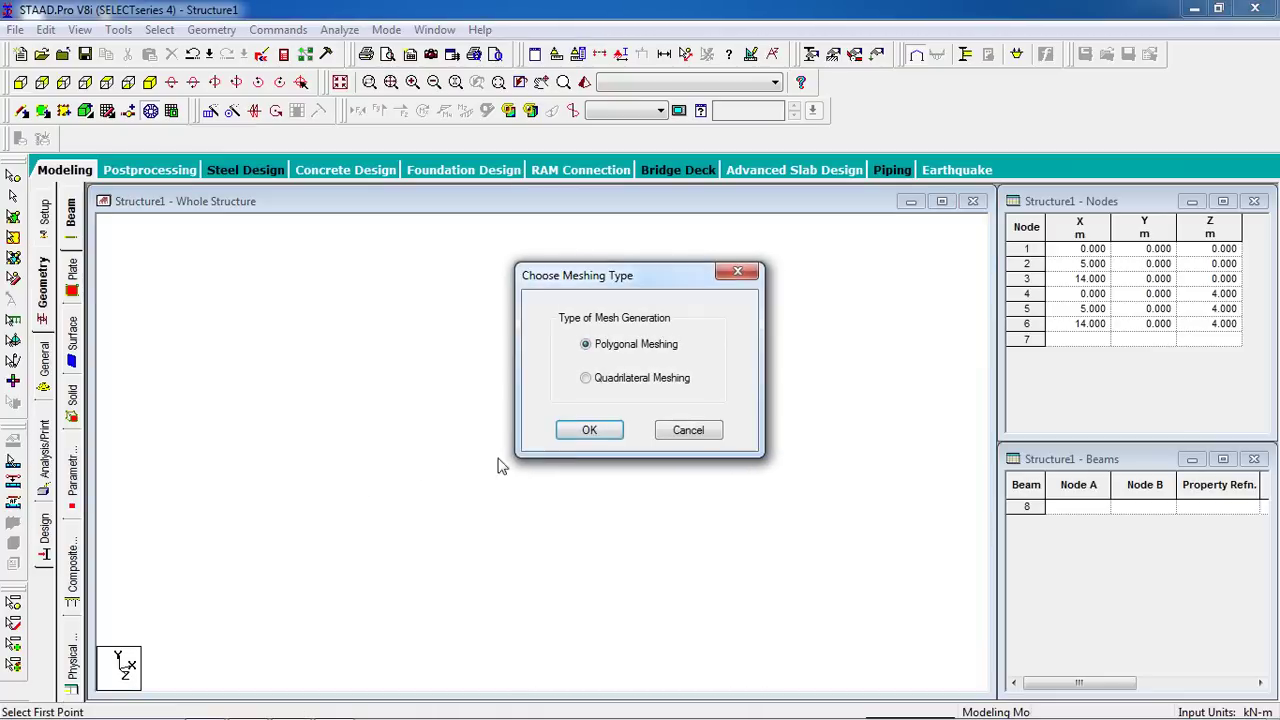
left_click(592, 429)
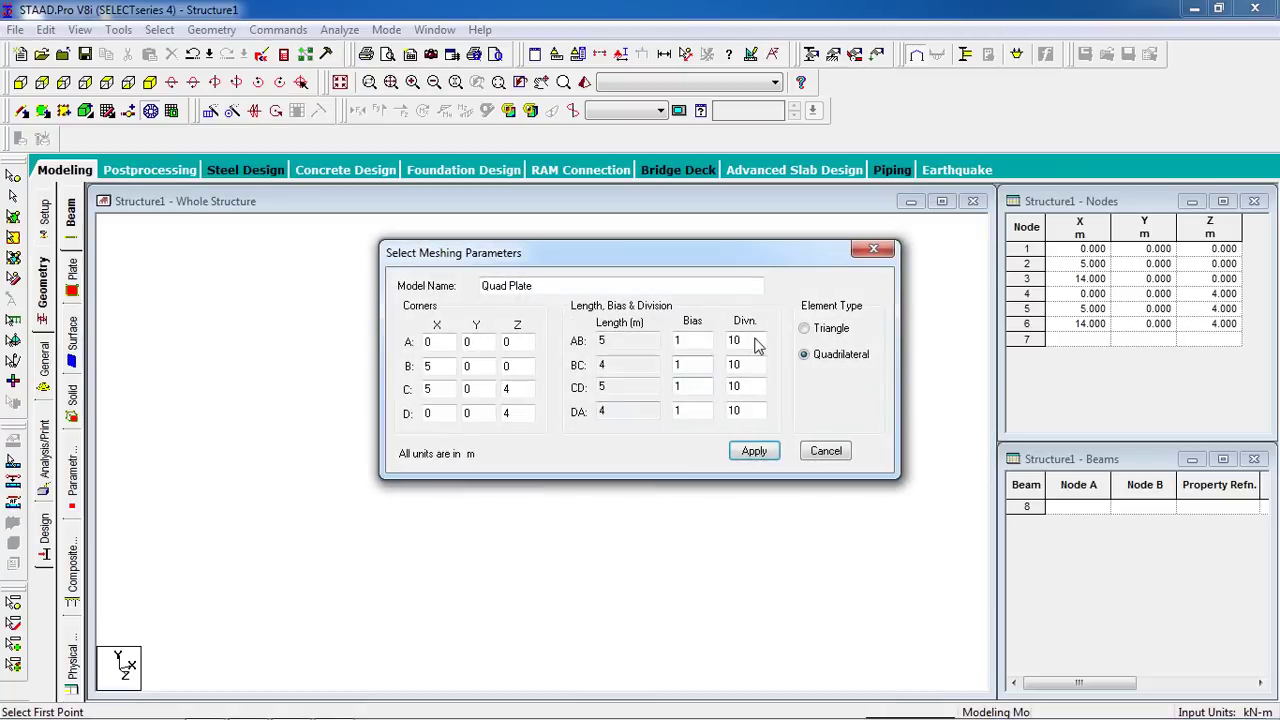
- Set the divisions of sides AB, BC, CD and DA to 1 and generate the quadrilateral mesh for the 5 × 4 m panel
double_click(748, 344)
type("1")
key("Tab")
type("1")
key("Tab")
type("1")
key("Tab")
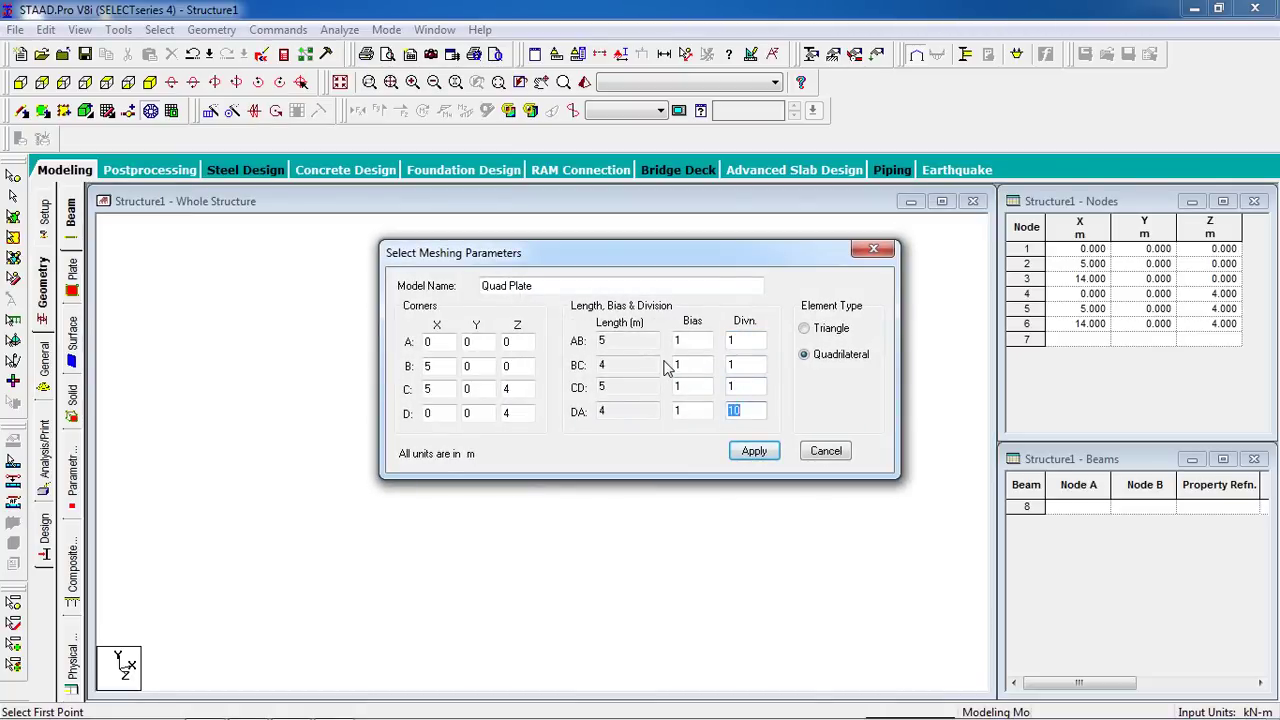
type("1")
left_click(755, 452)
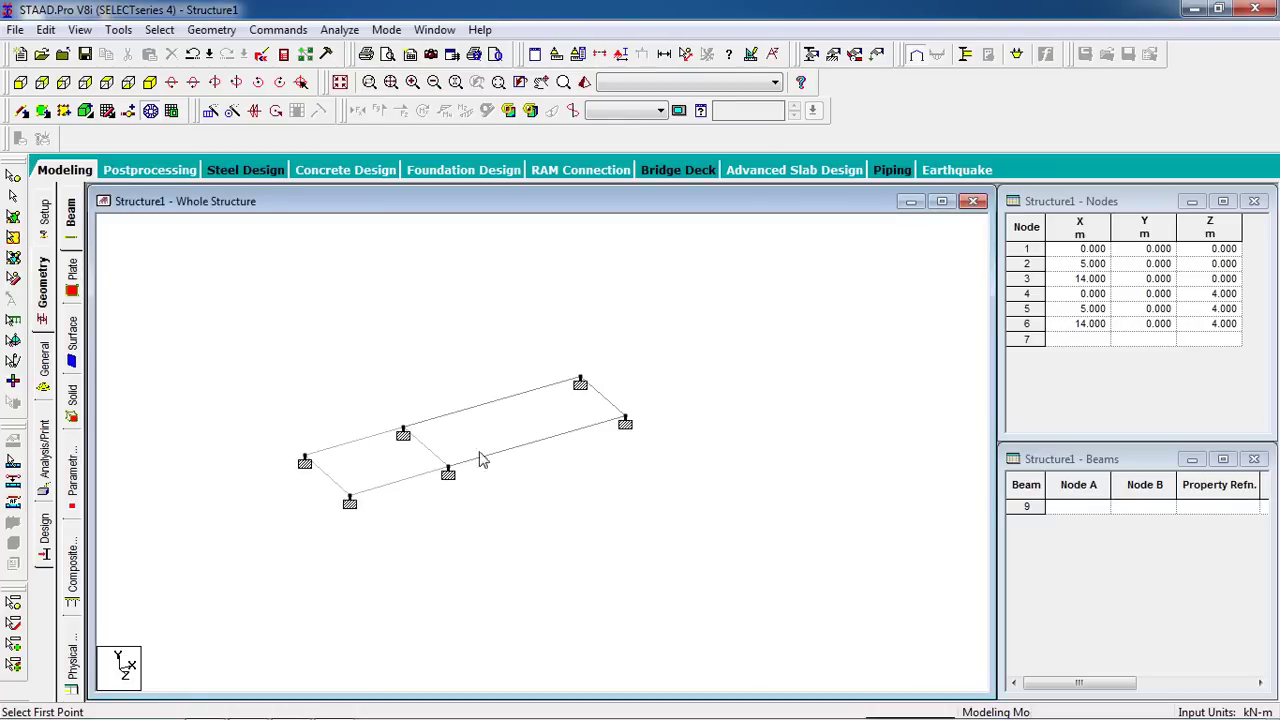
- Outline the 9 × 4 m panel through its four corner nodes and open its quad plate meshing parameters
left_click(402, 433)
left_click(580, 383)
left_click(625, 423)
left_click(448, 473)
left_click(402, 433)
left_click(586, 379)
left_click(589, 430)
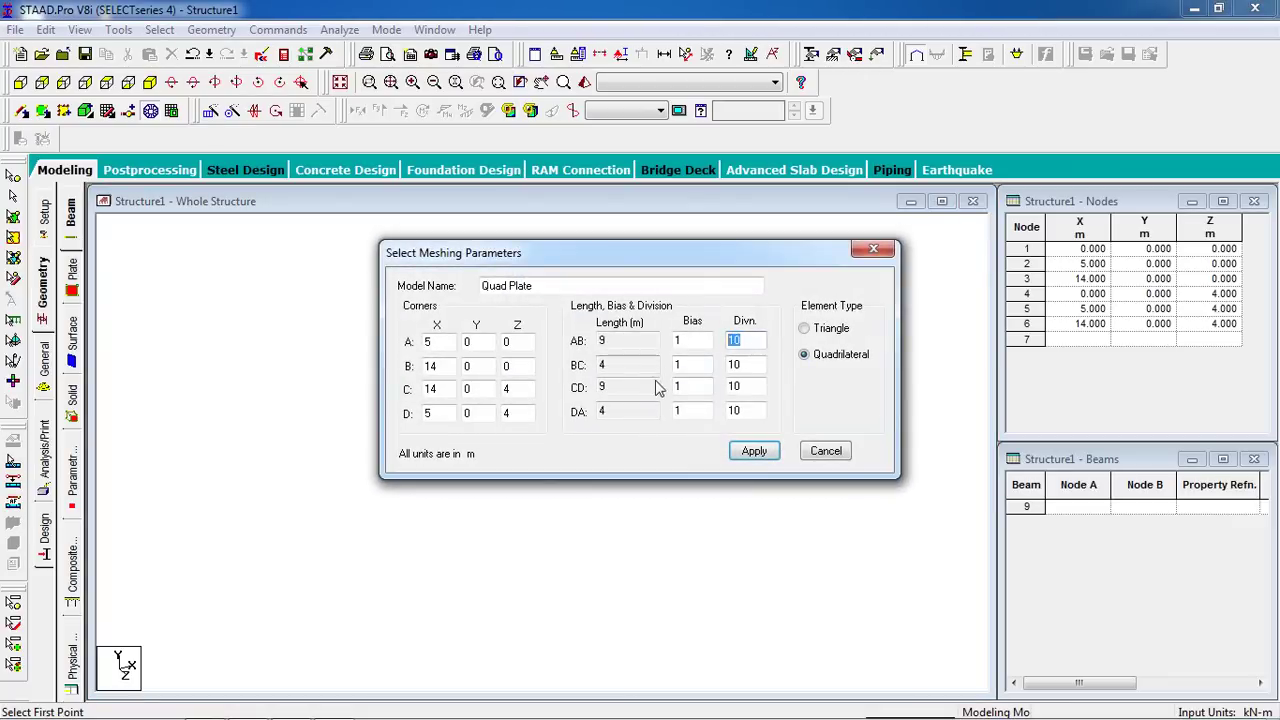
- Set the side divisions to 1 and generate the quadrilateral mesh for the 9 × 4 m panel
type("1")
key("Tab")
type("1")
key("Tab")
type("1")
left_click(754, 451)
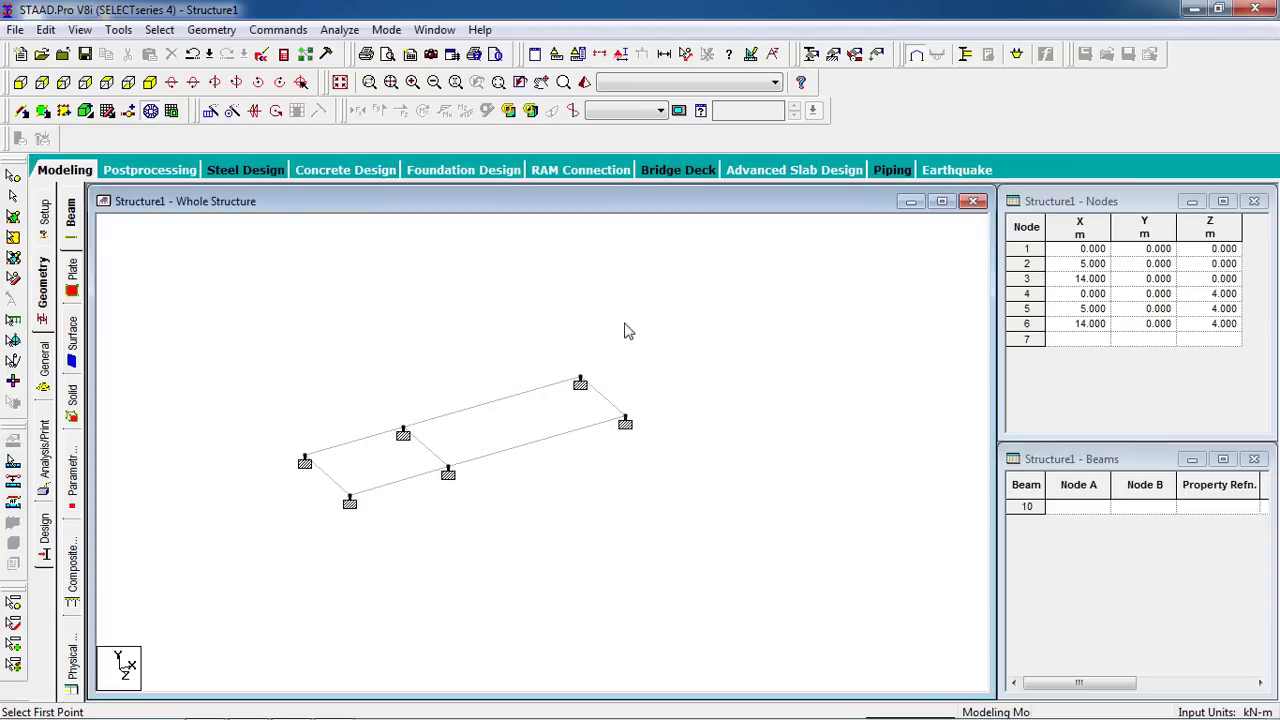
- Inspect the two meshed slab panels in a rotated 3D rendered view and close that view
left_click(584, 82)
left_click_drag(700, 366, 713, 494)
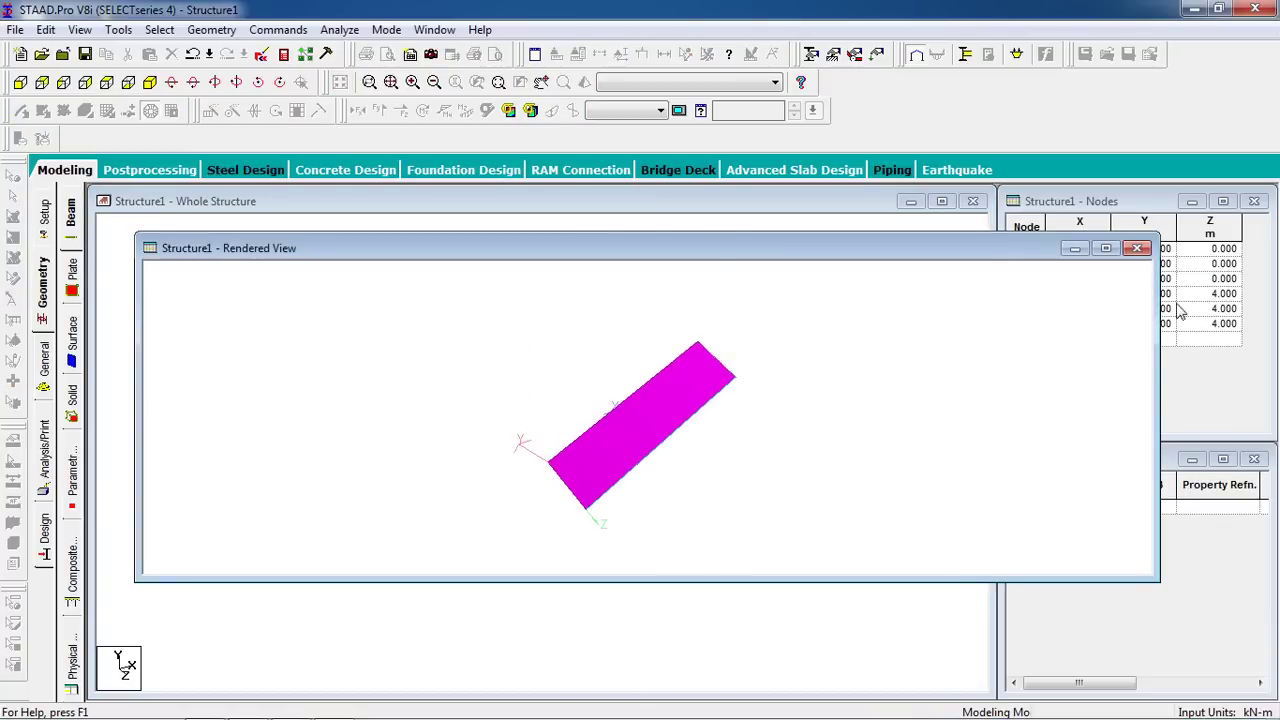
left_click(1137, 248)
scroll(505, 507, "up", 2)
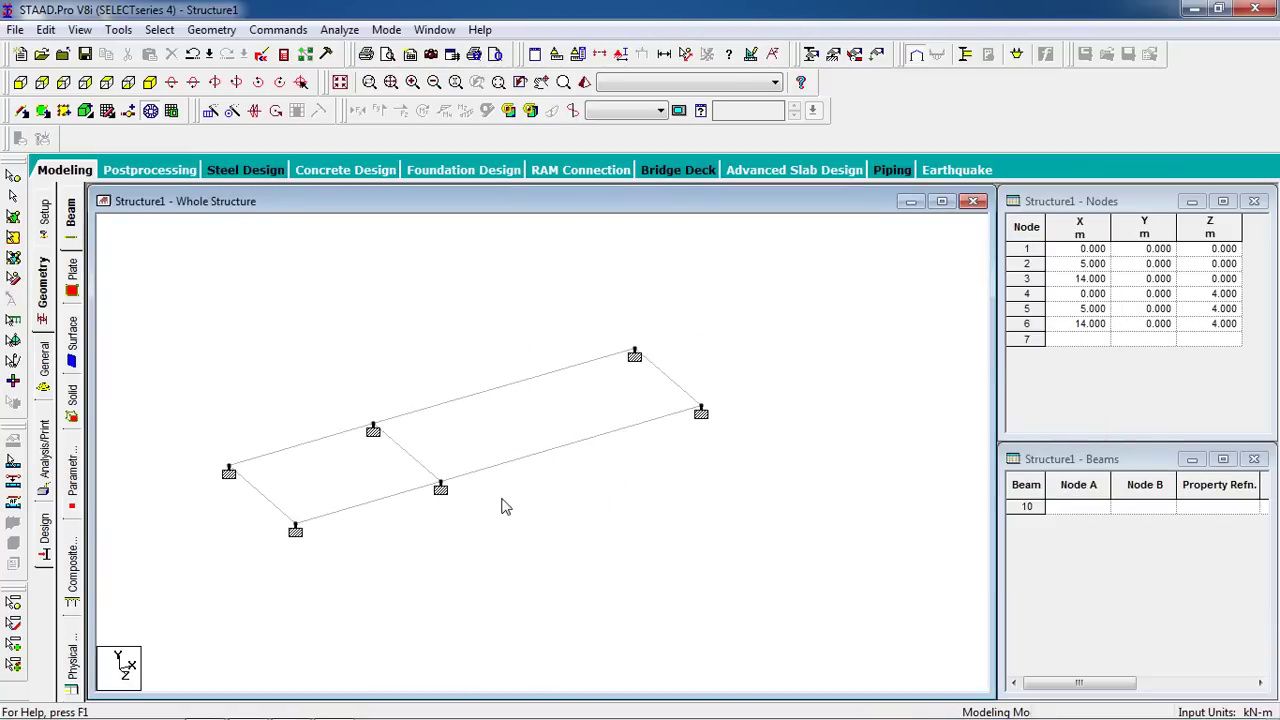
scroll(480, 527, "down", 1)
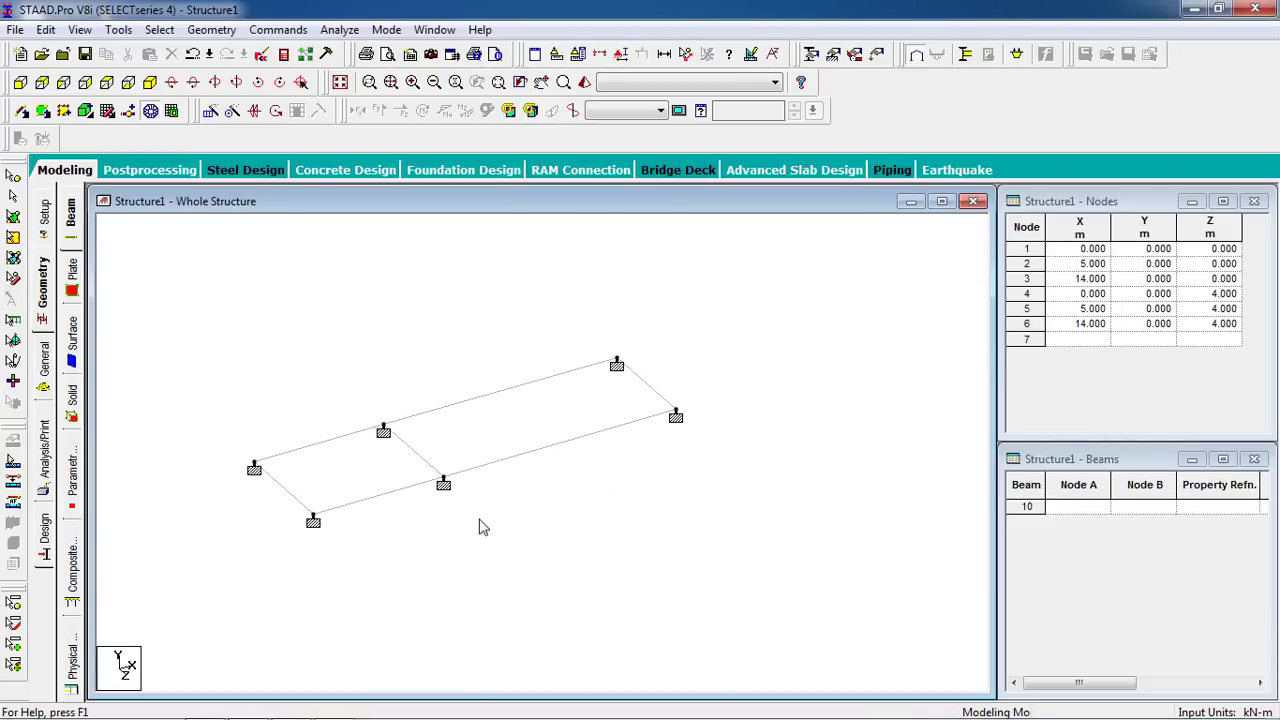
- Define a rectangular concrete section with YD 0.25 m and ZD 0.35 m for the beams
left_click(811, 54)
left_click_drag(145, 55, 1058, 123)
left_click(1166, 357)
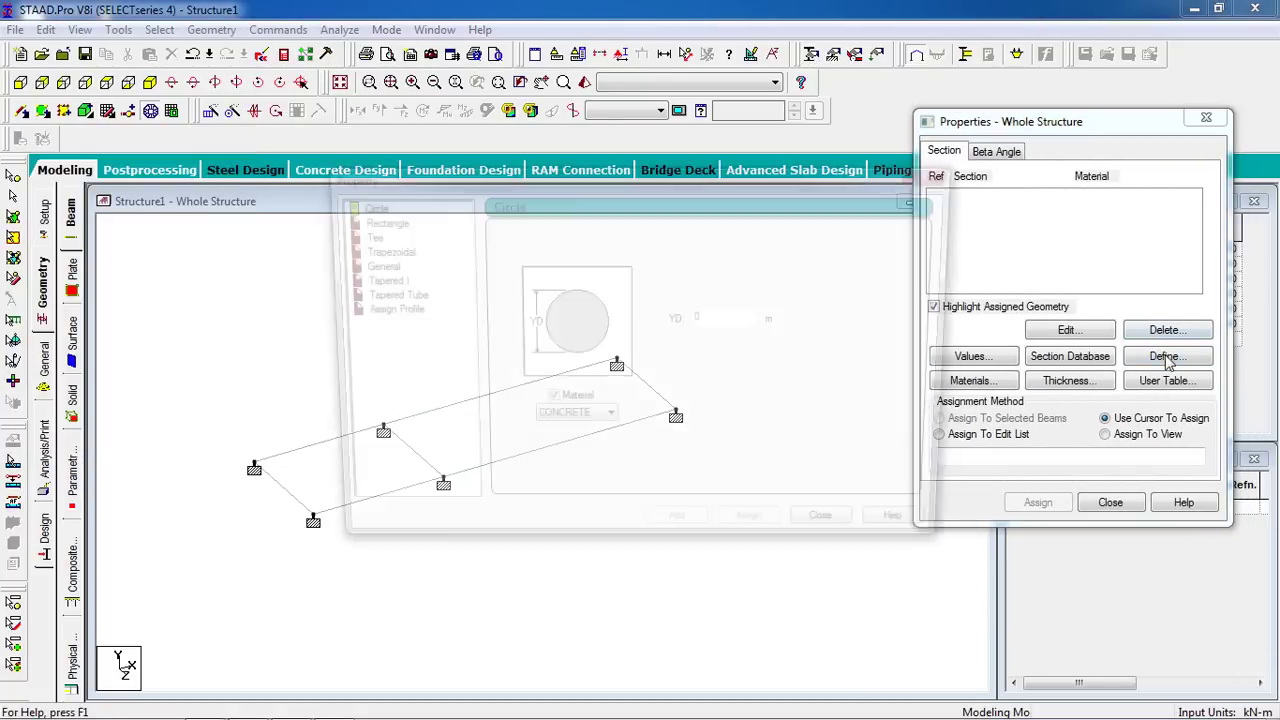
left_click(368, 224)
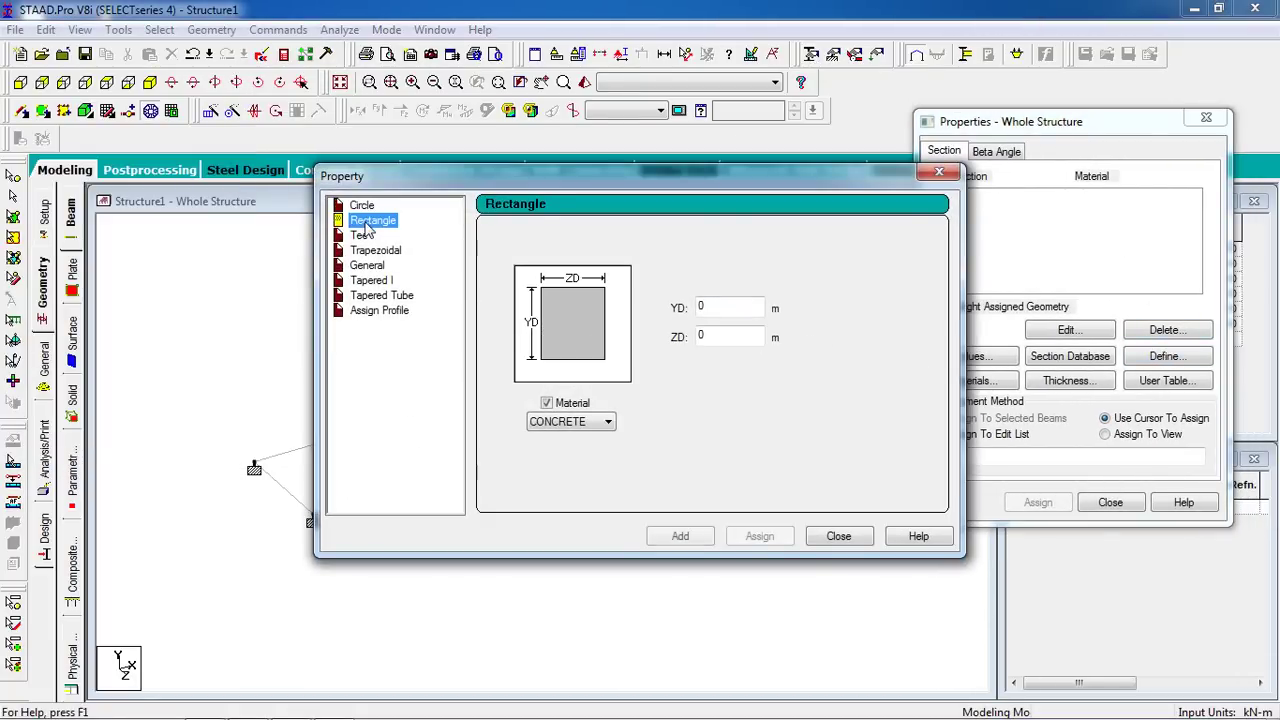
double_click(752, 318)
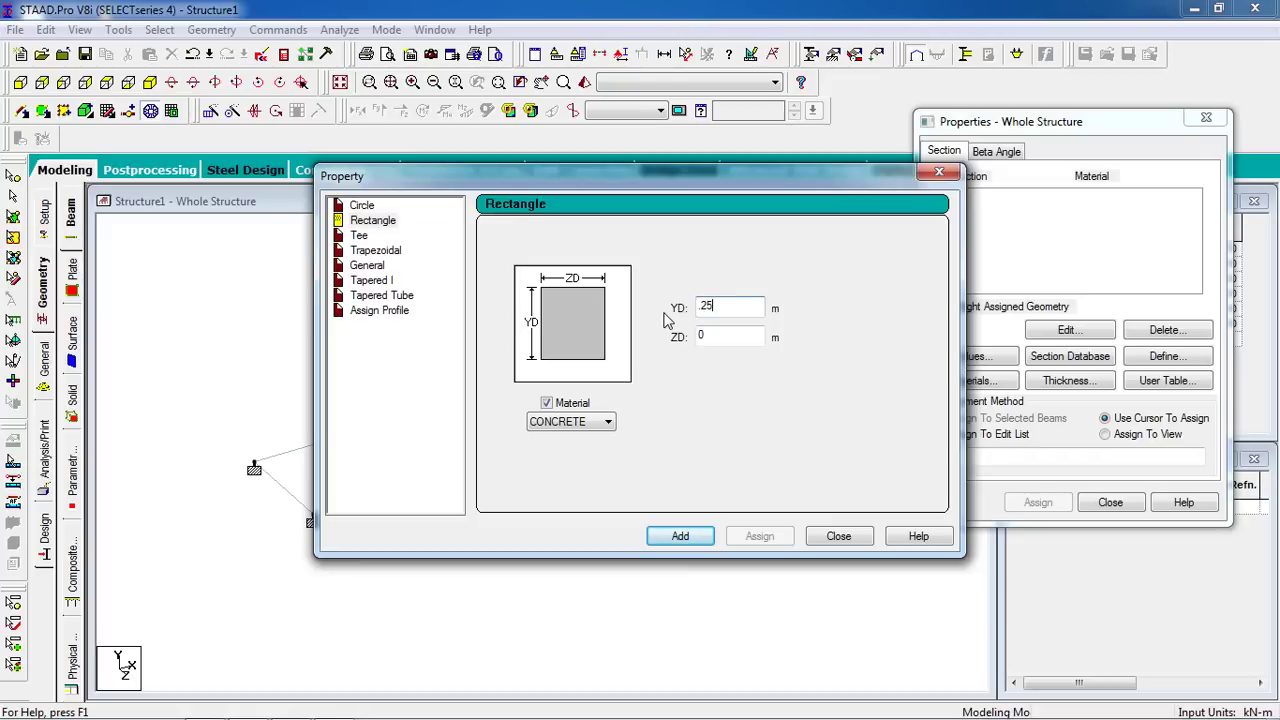
key("BackSpace")
type(".35")
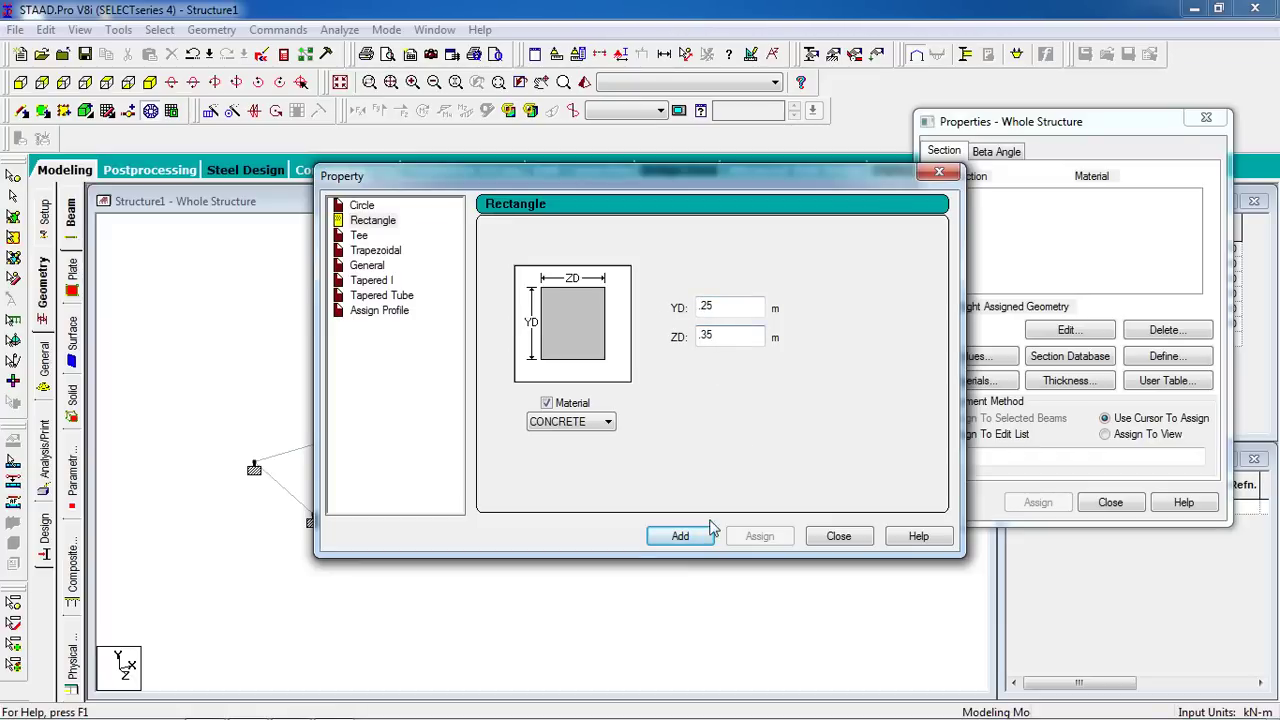
left_click(681, 536)
left_click(838, 537)
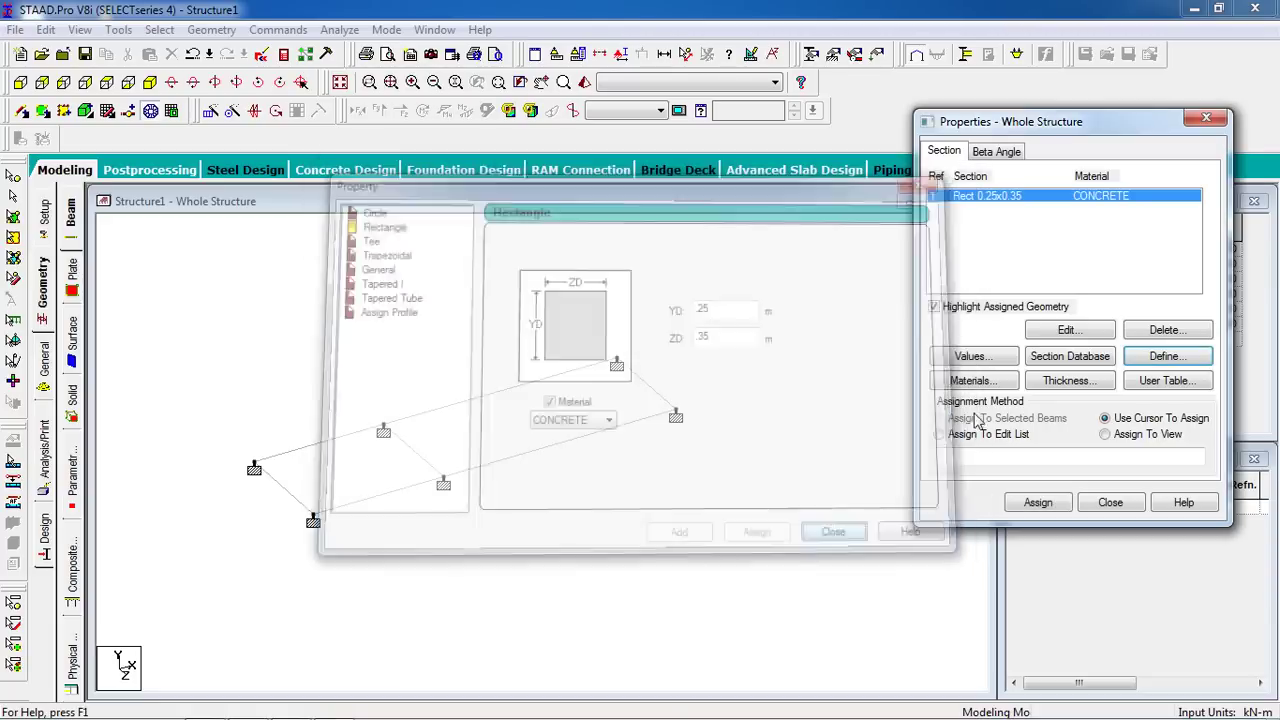
- Define a concrete plate element thickness of 0.2 m at all four nodes
left_click(1066, 380)
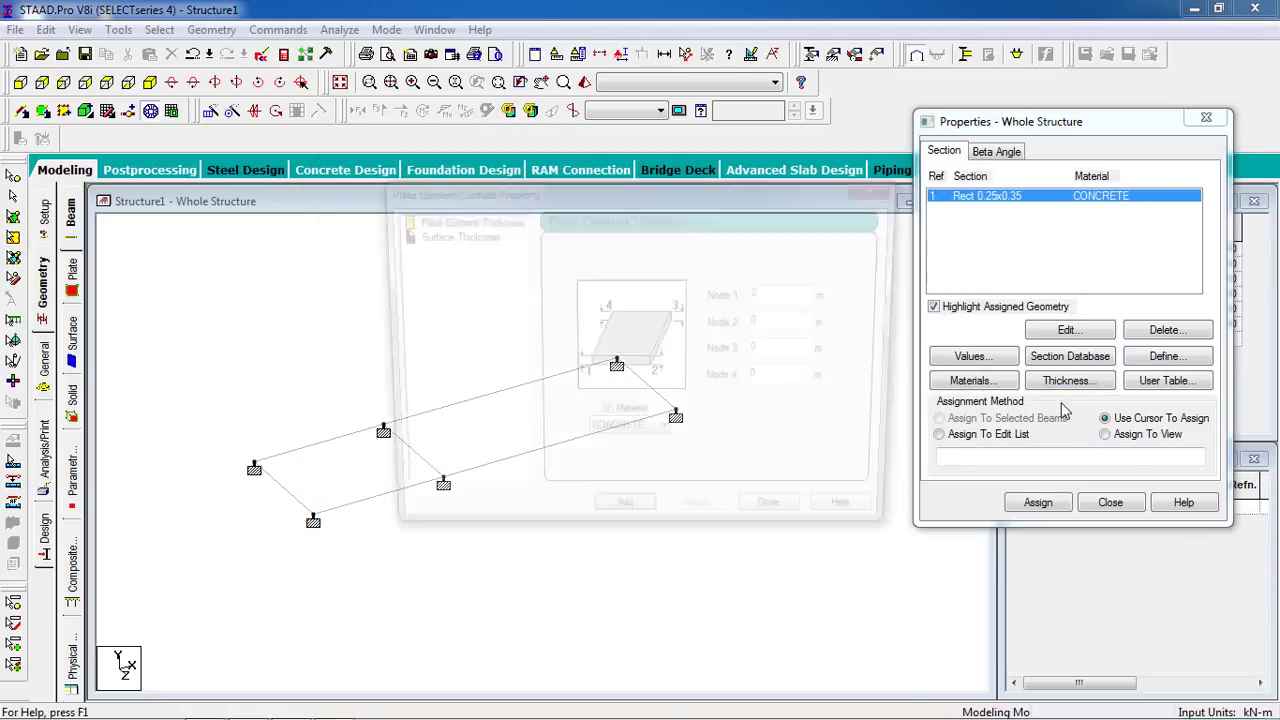
left_click(785, 295)
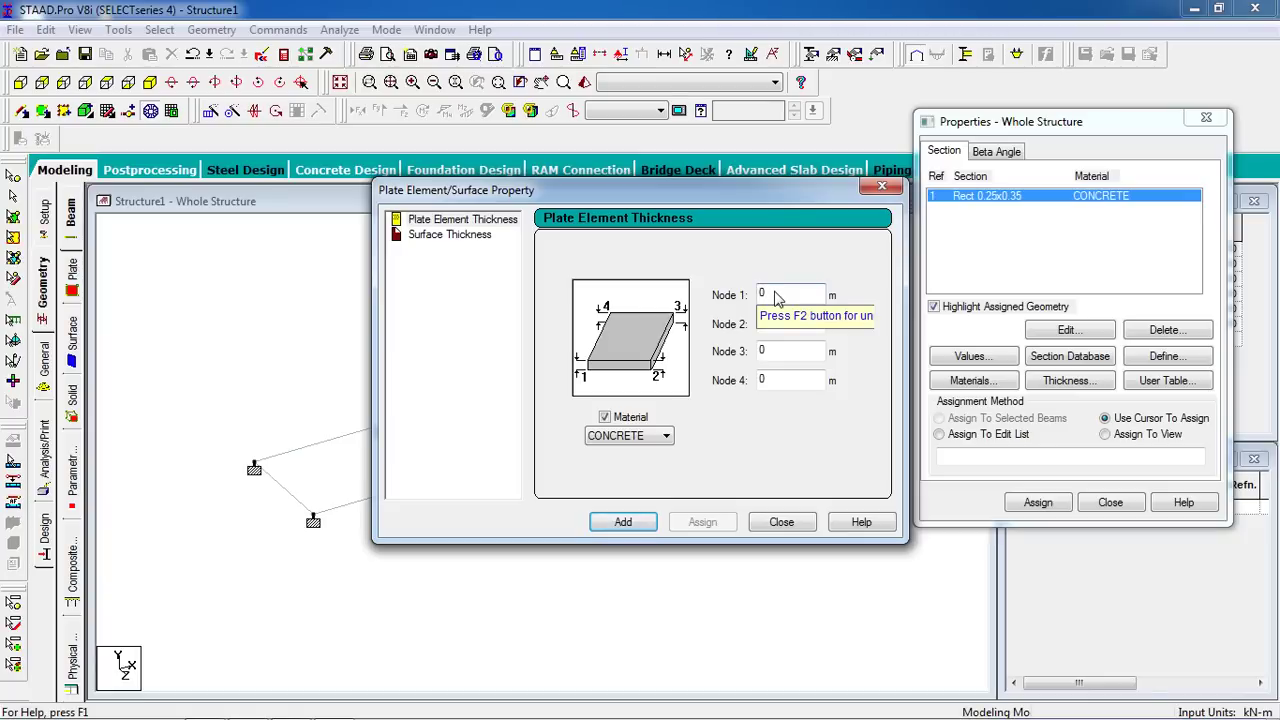
type(".2")
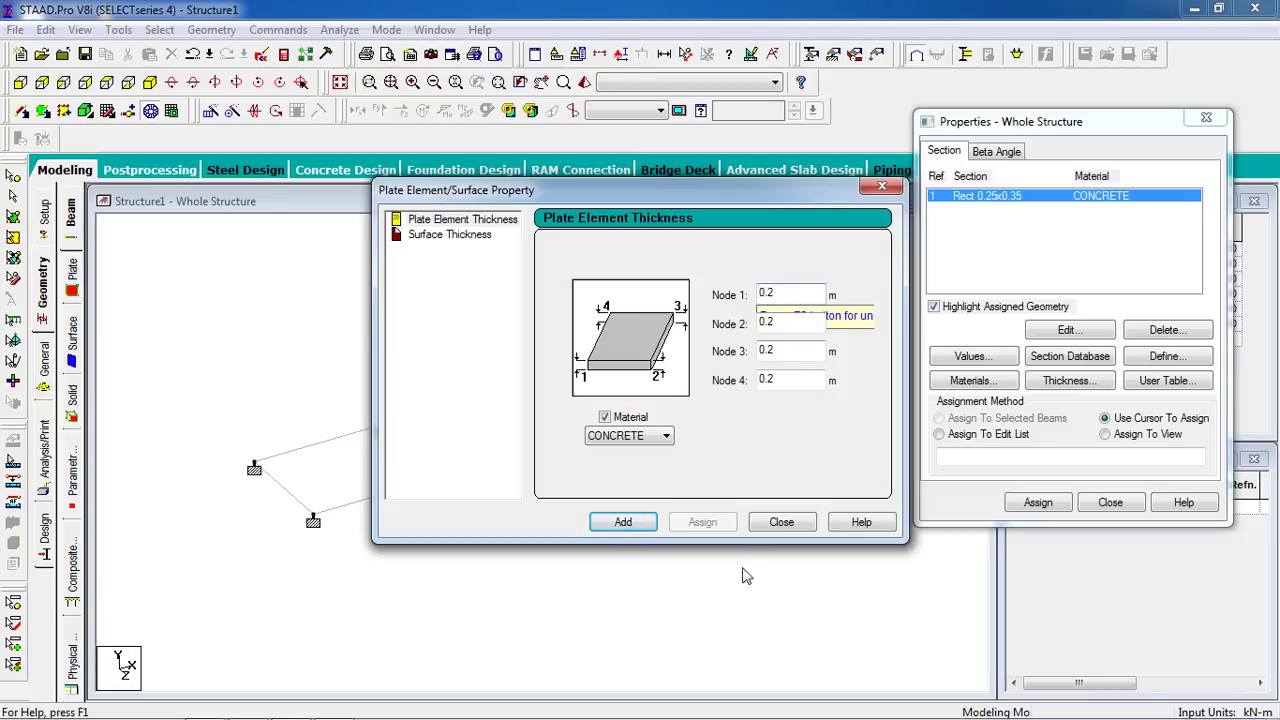
left_click(623, 522)
left_click(781, 522)
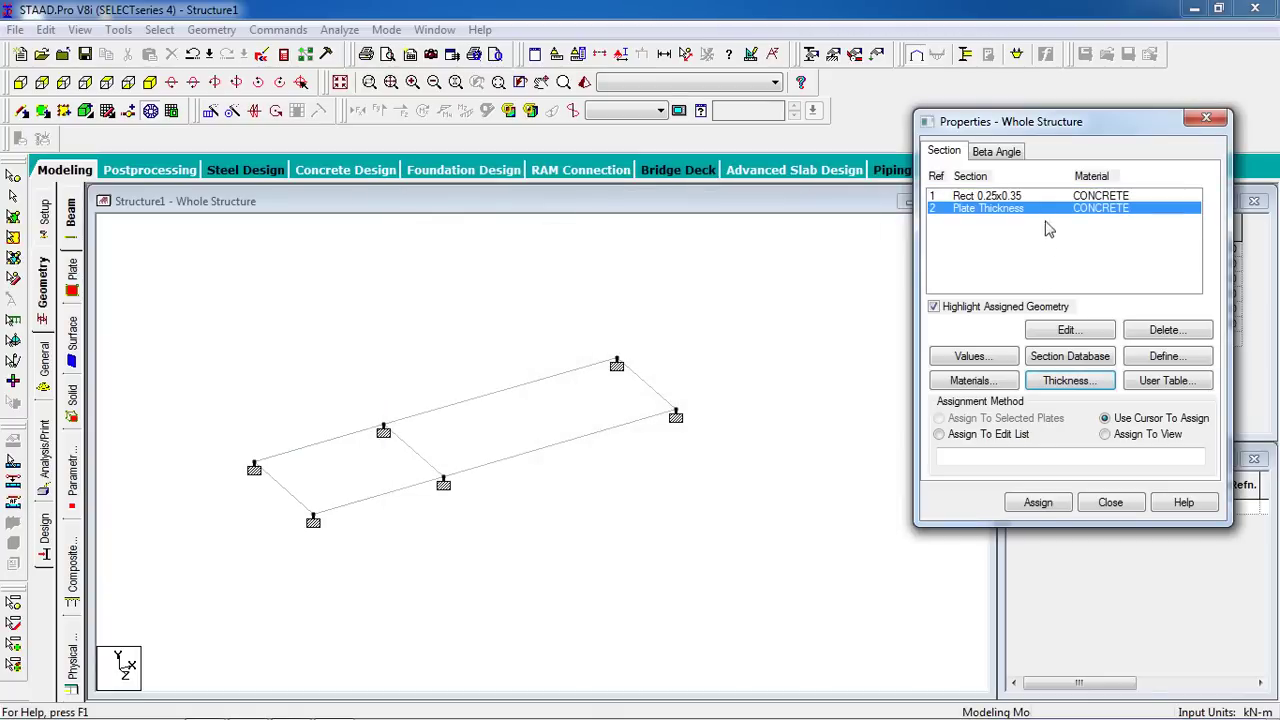
- Select all the beams and assign the Rect 0.25x0.35 concrete section to them
left_click(1040, 196)
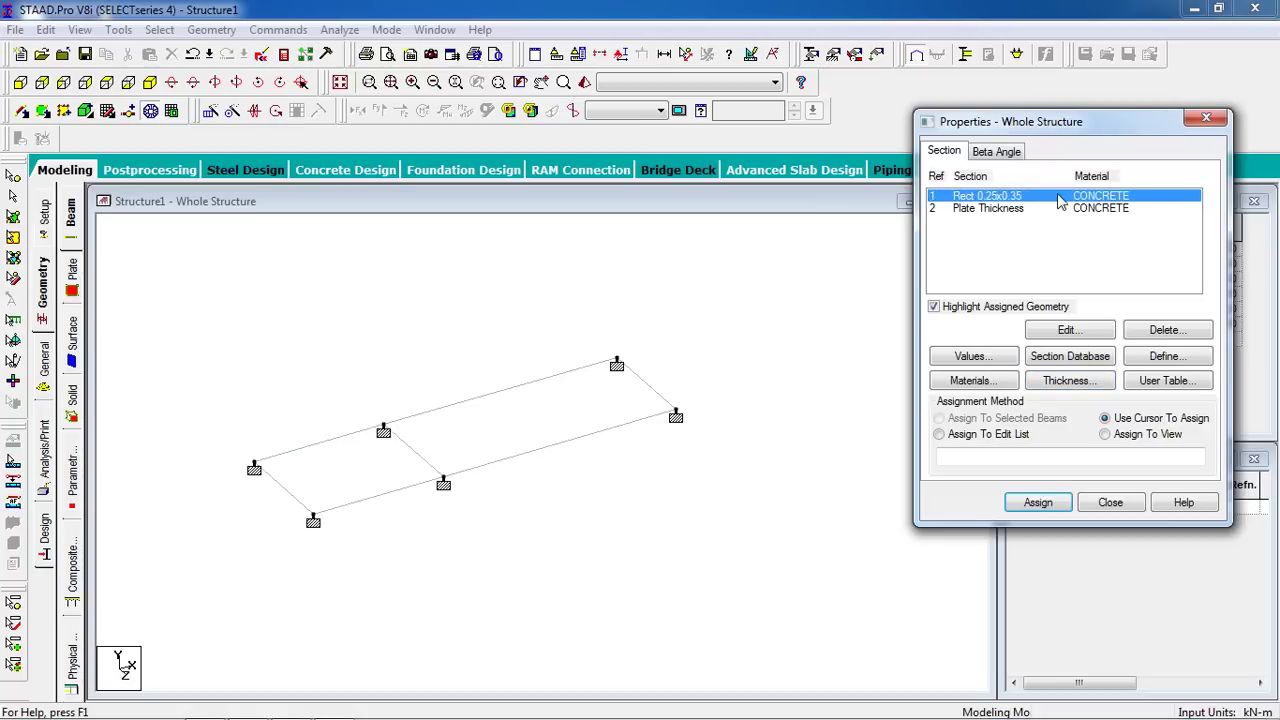
left_click(12, 198)
left_click_drag(729, 290, 186, 612)
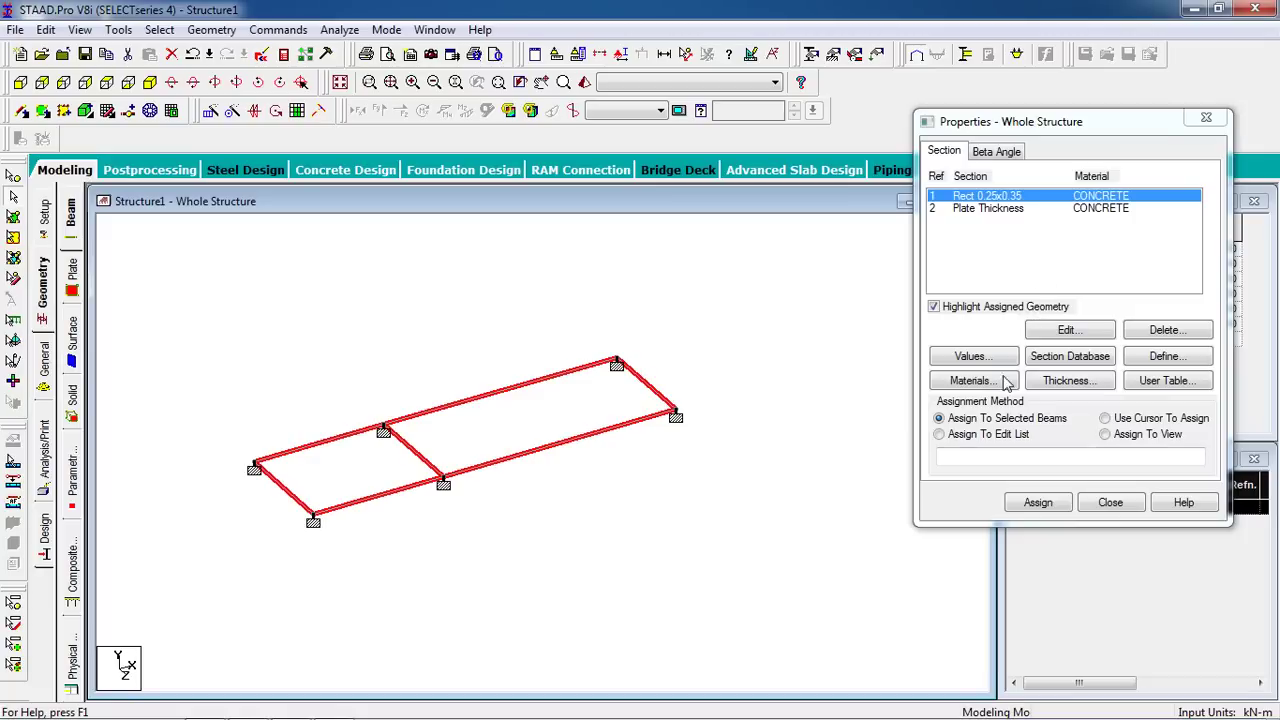
left_click(1038, 502)
left_click(1130, 370)
- Select both slab plates, assign the Plate Thickness property to them and close the properties list
left_click(990, 208)
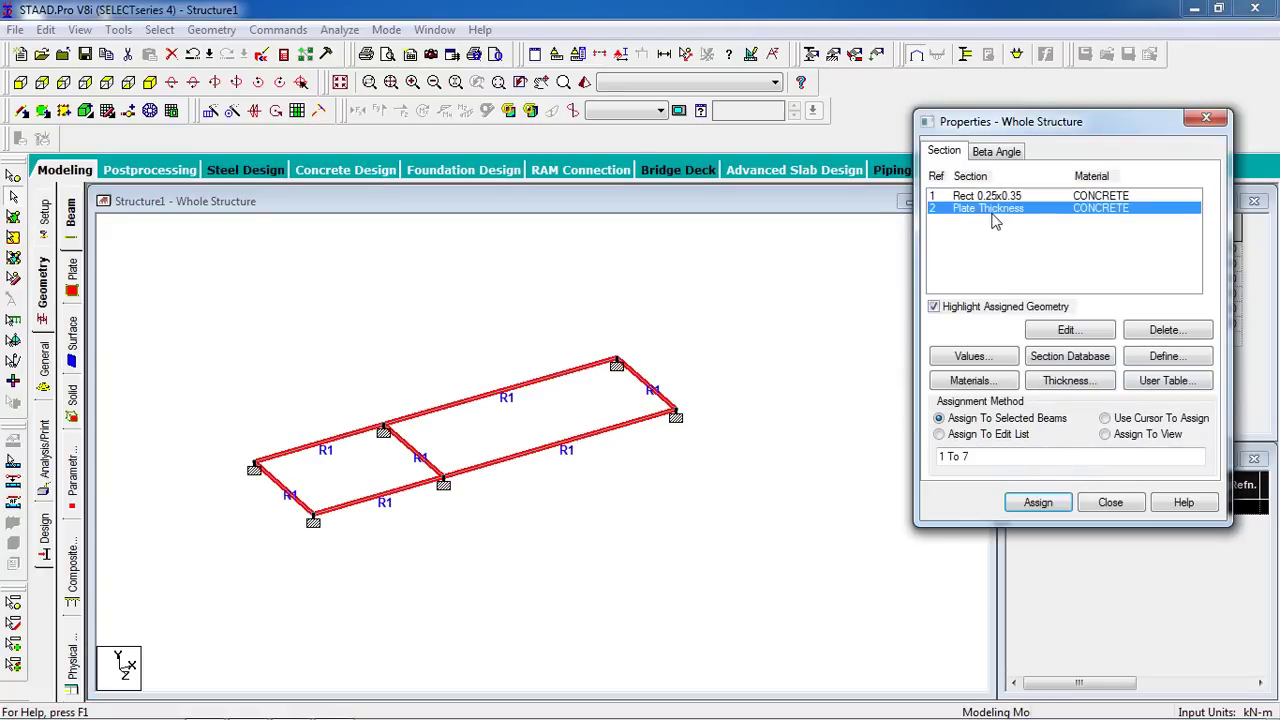
left_click(14, 236)
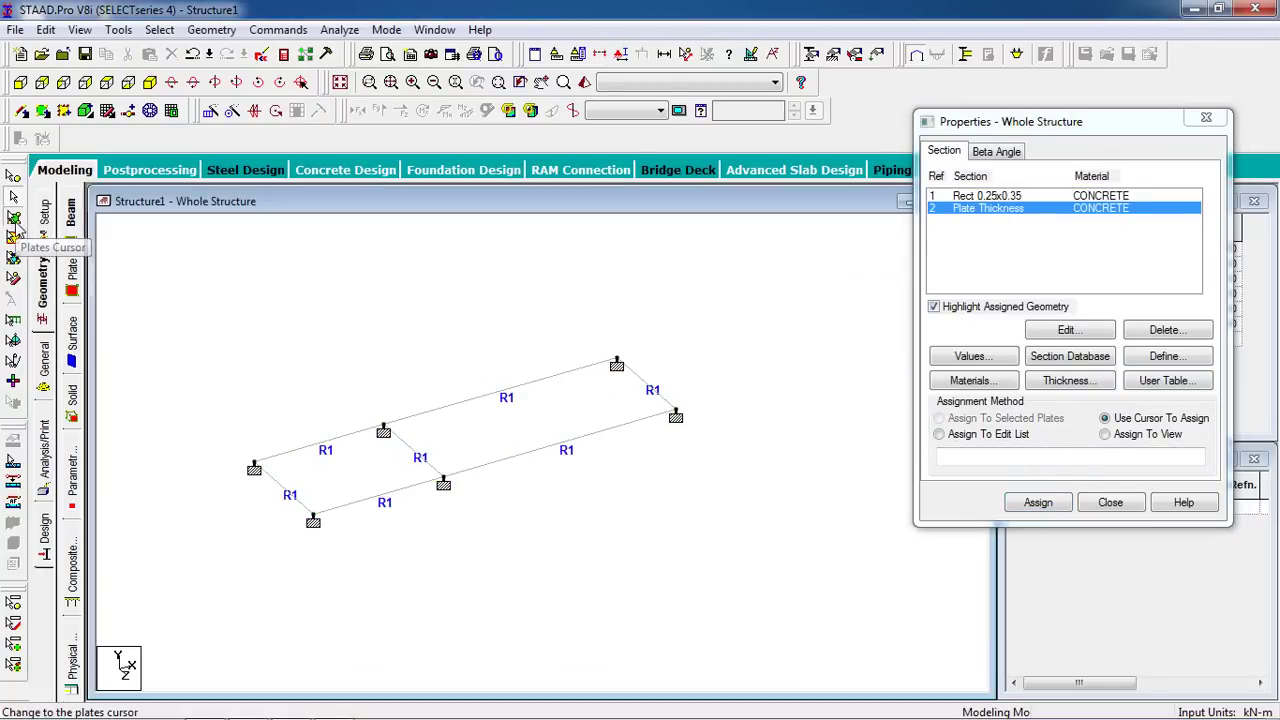
left_click_drag(706, 291, 224, 677)
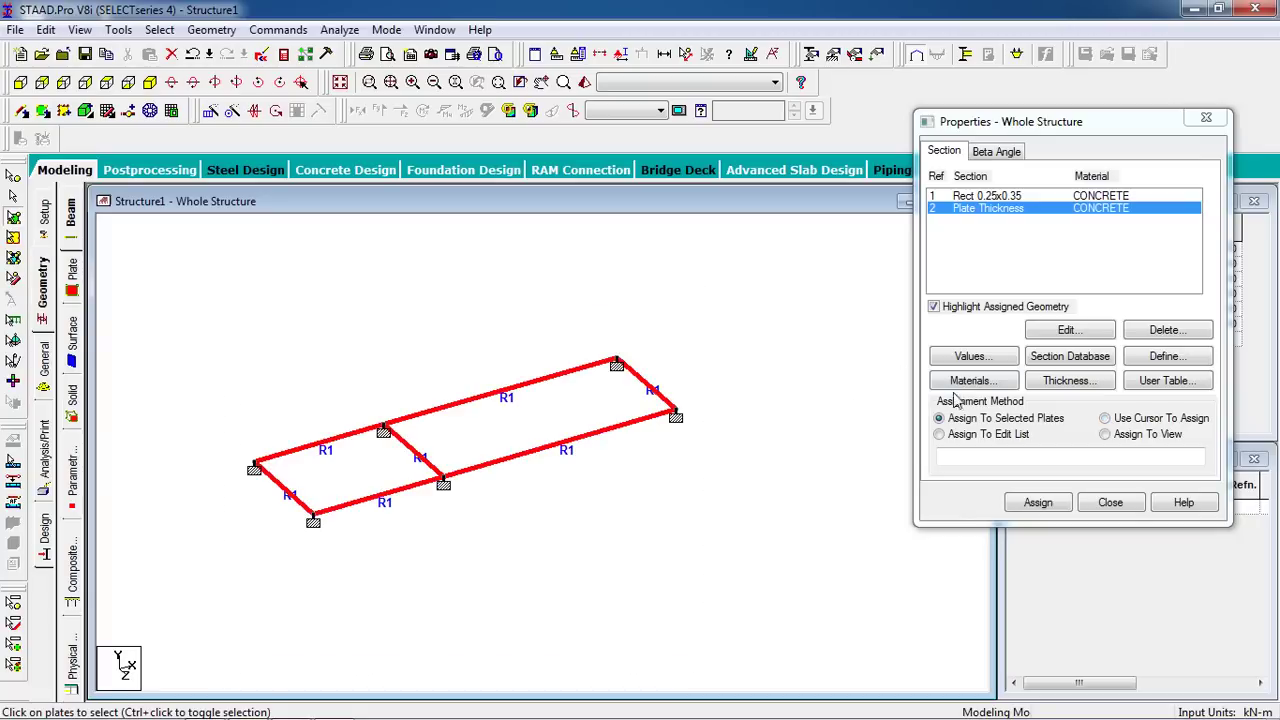
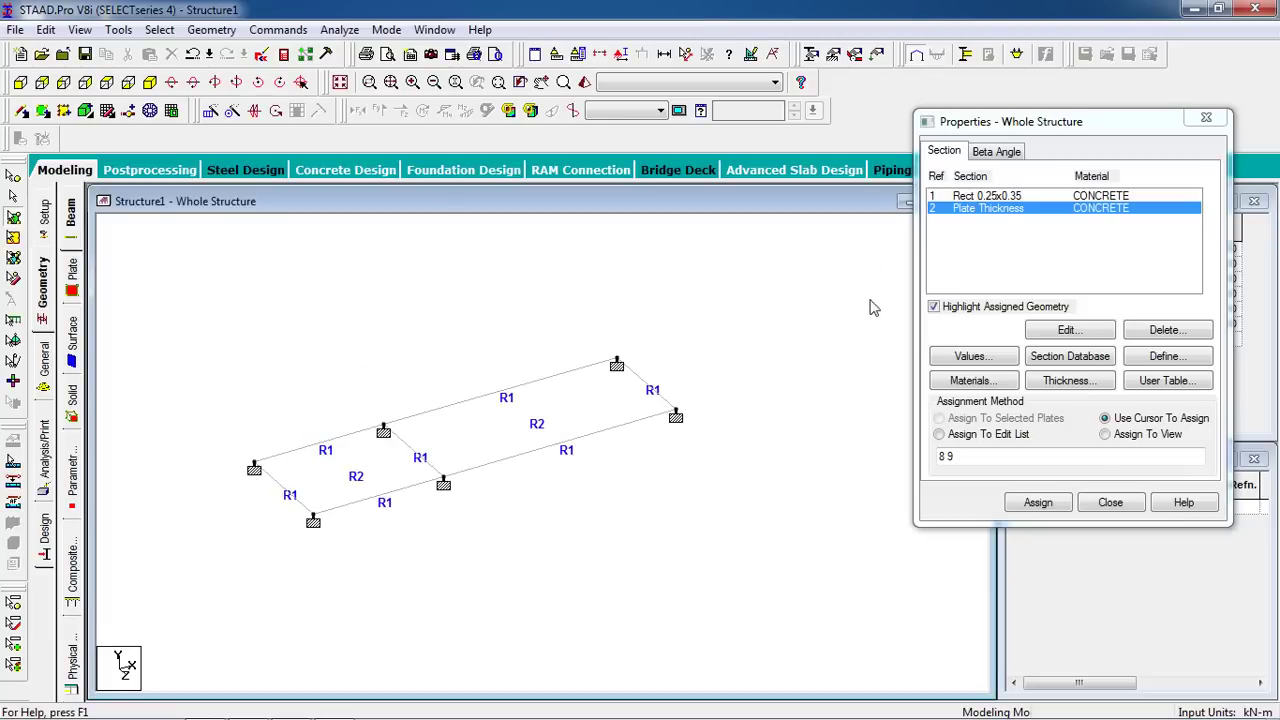
left_click(1112, 503)
- Create primary load case 1 with loading type Dead and the title "Dead"
left_click(877, 54)
left_click(1062, 234)
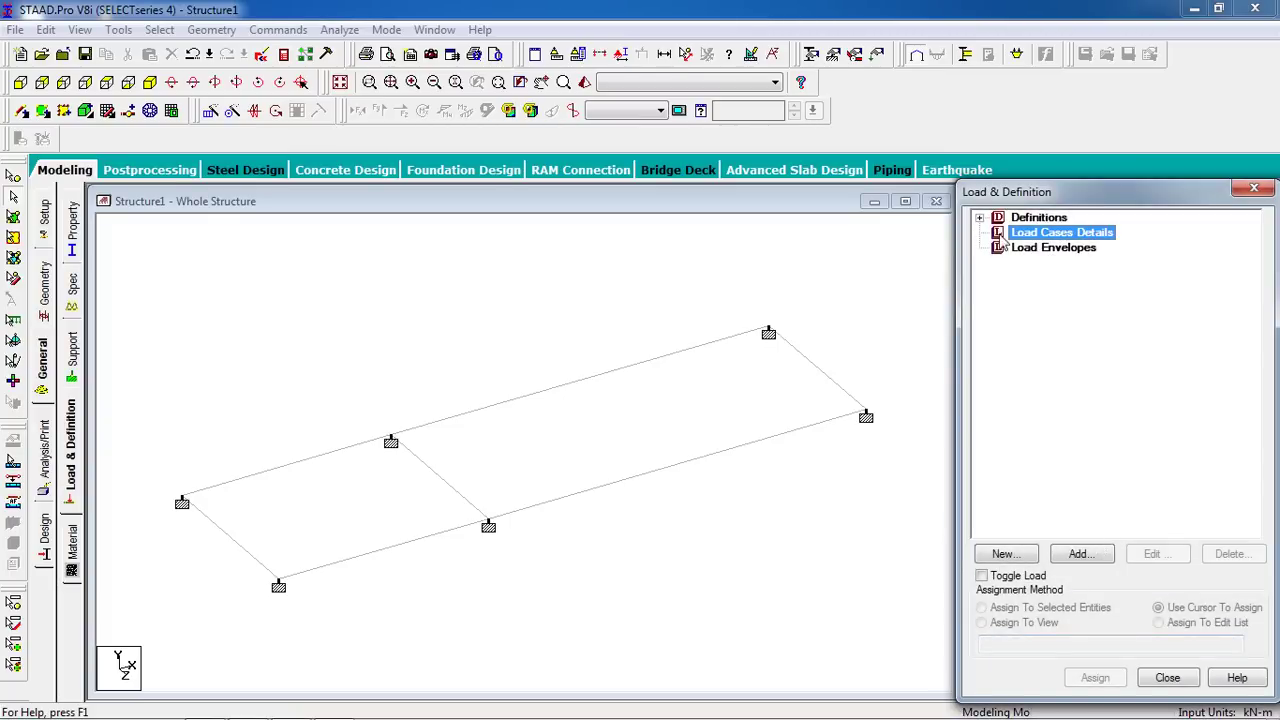
left_click(1080, 553)
left_click(727, 262)
left_click(730, 280)
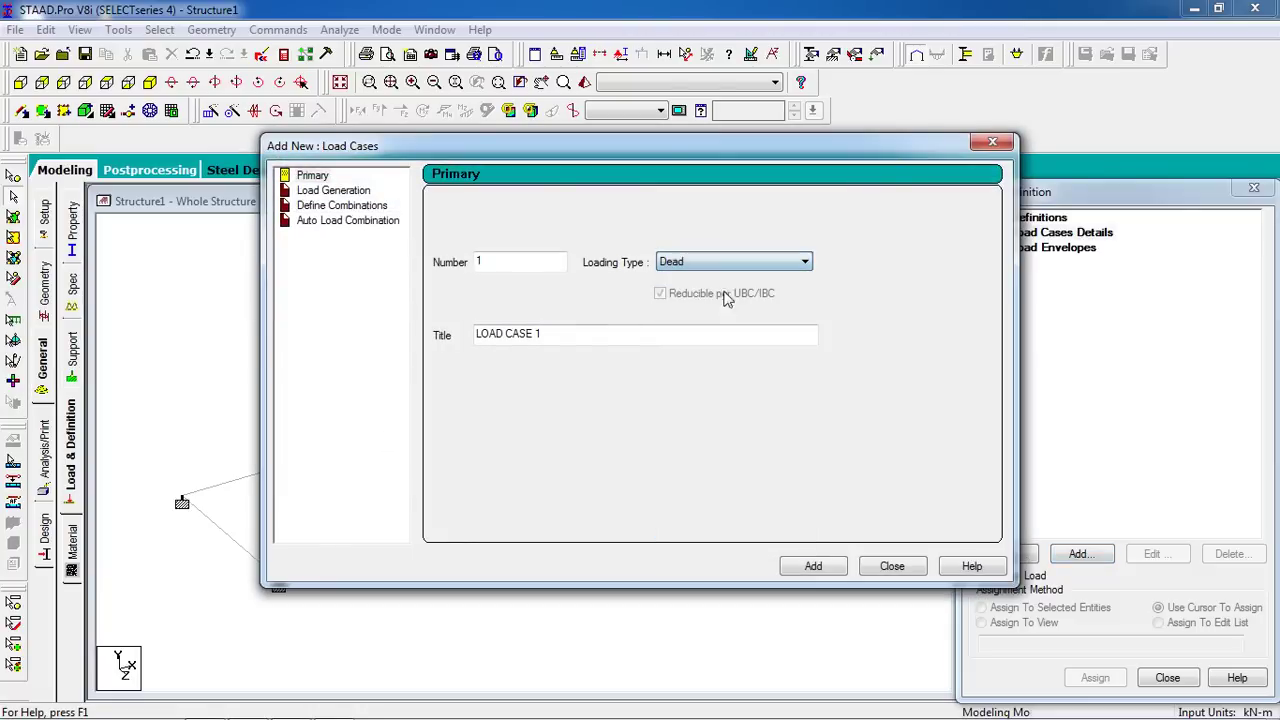
left_click_drag(541, 334, 338, 345)
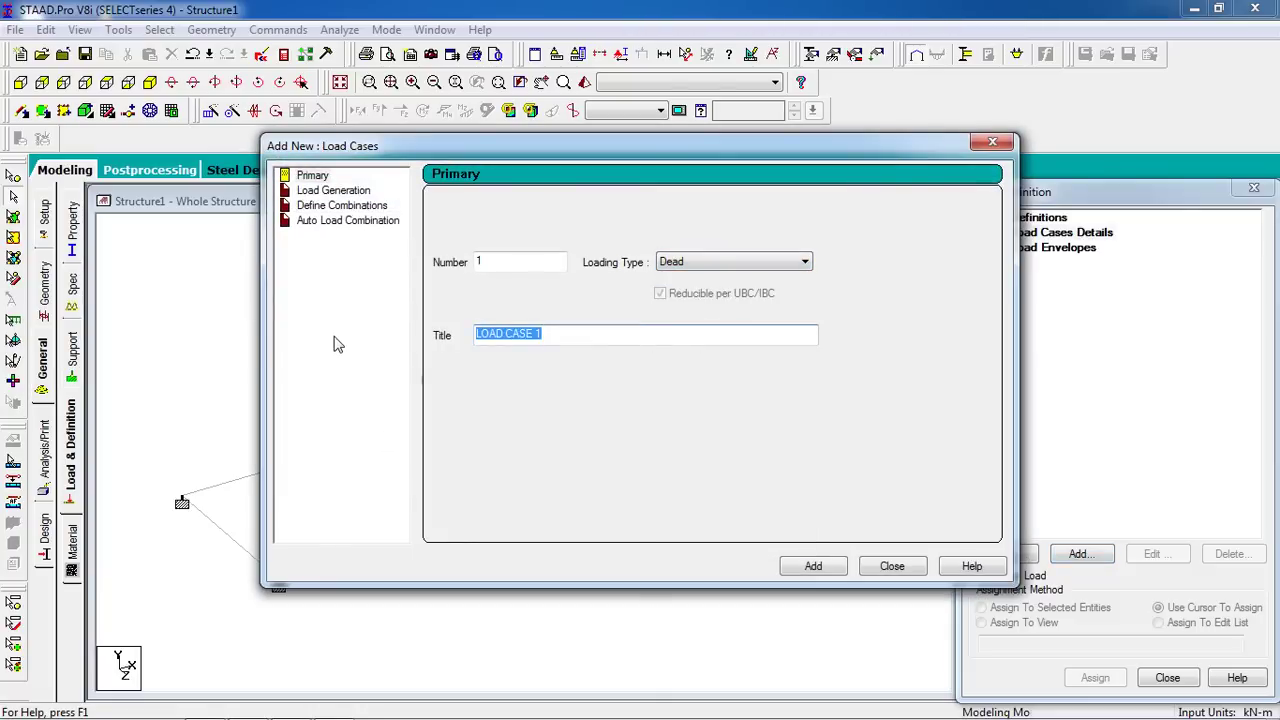
type("Dead")
left_click(806, 567)
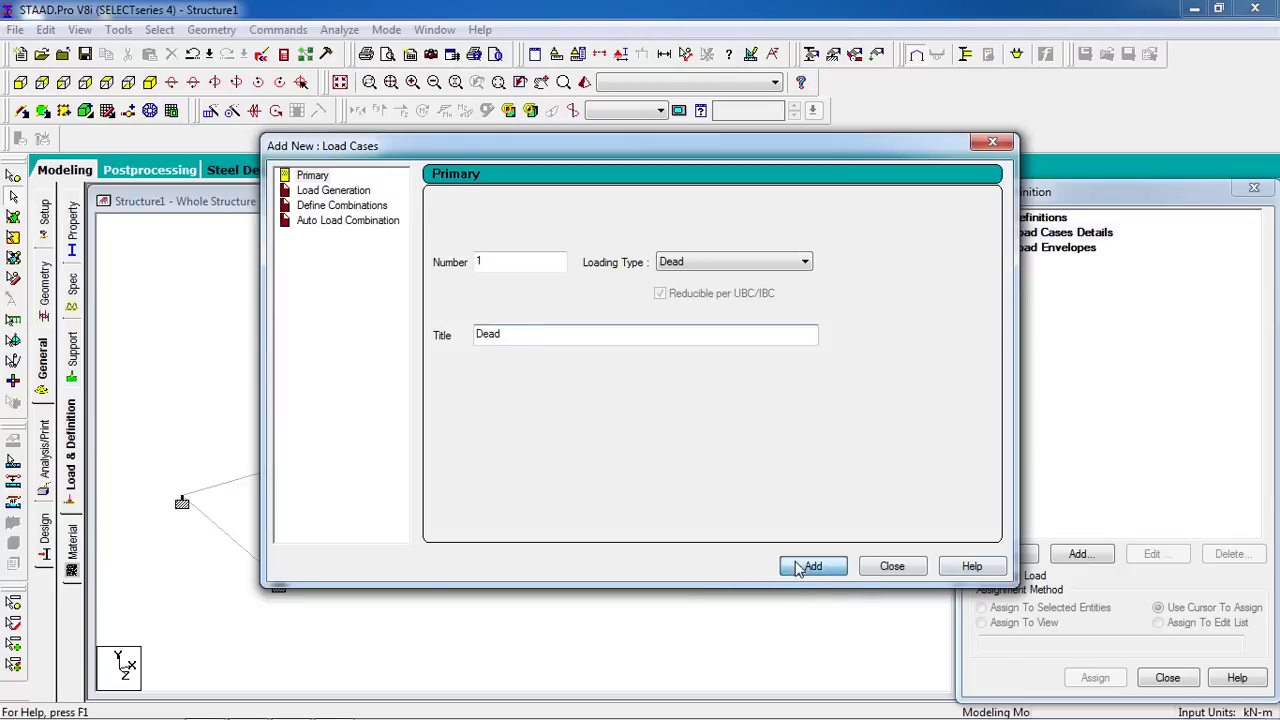
left_click(870, 567)
- Add a selfweight load in the Y direction with factor -1 to the Dead load case
left_click(1048, 248)
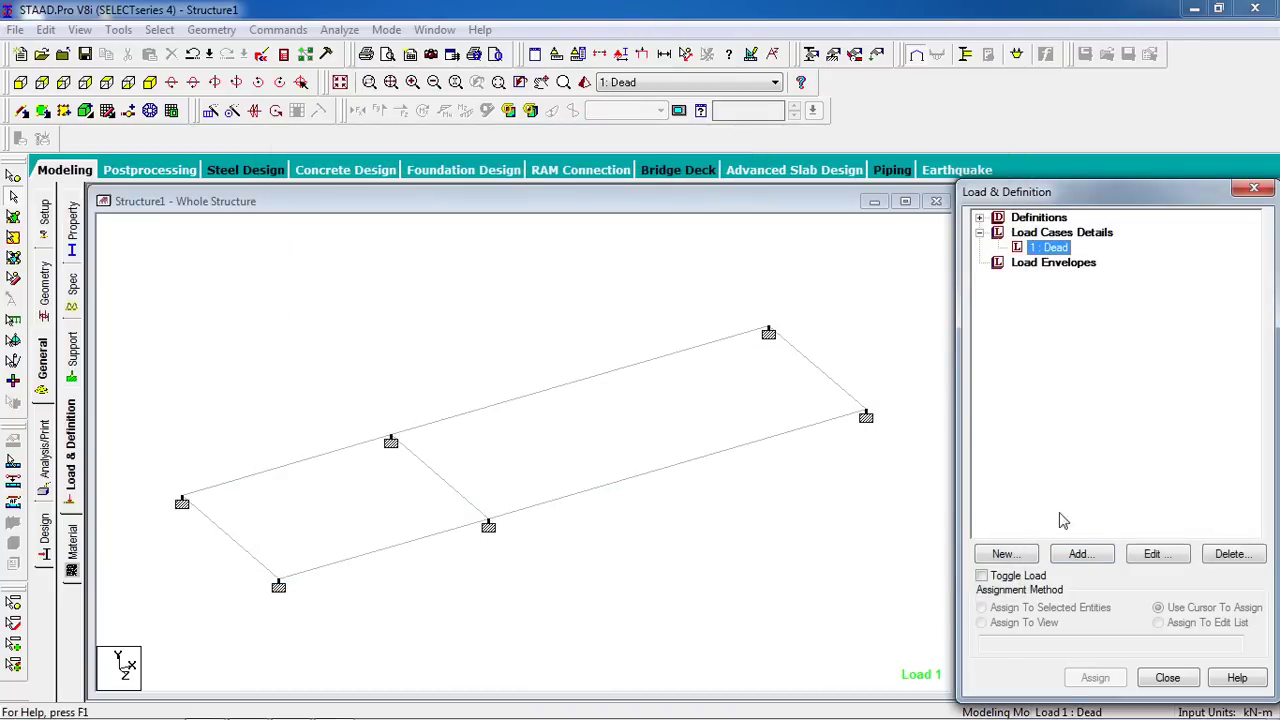
left_click(1079, 556)
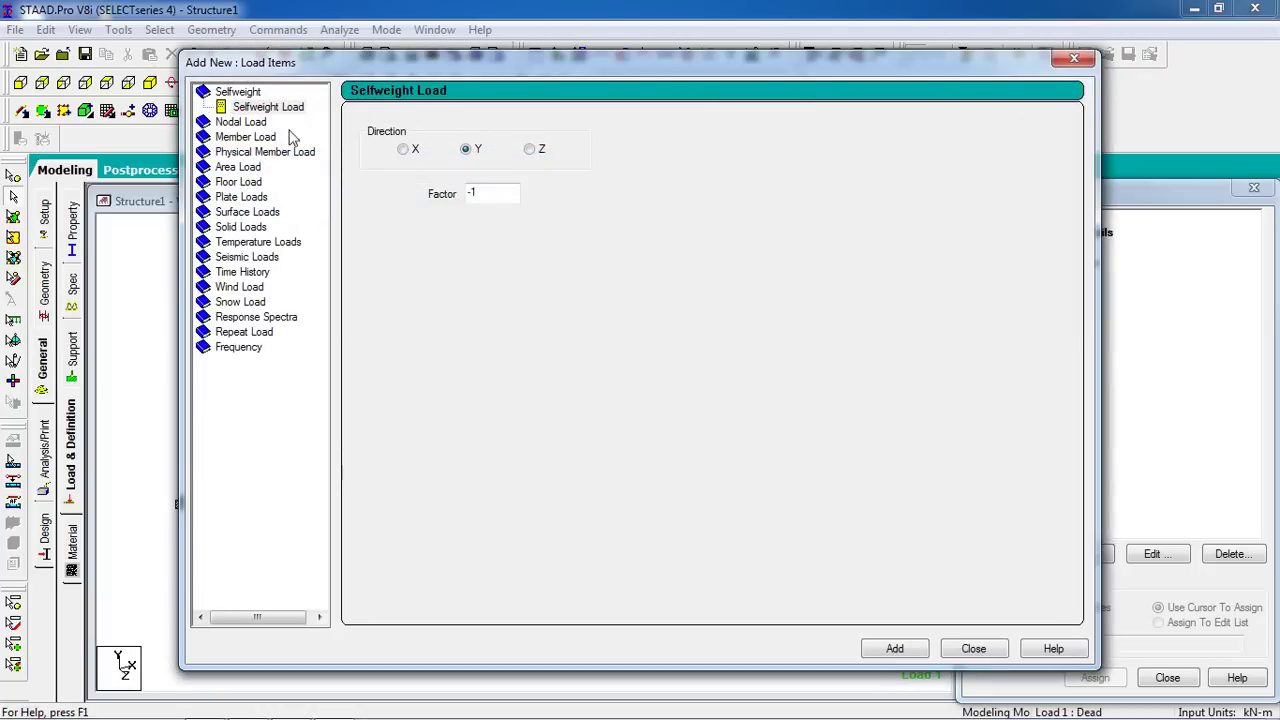
left_click(906, 650)
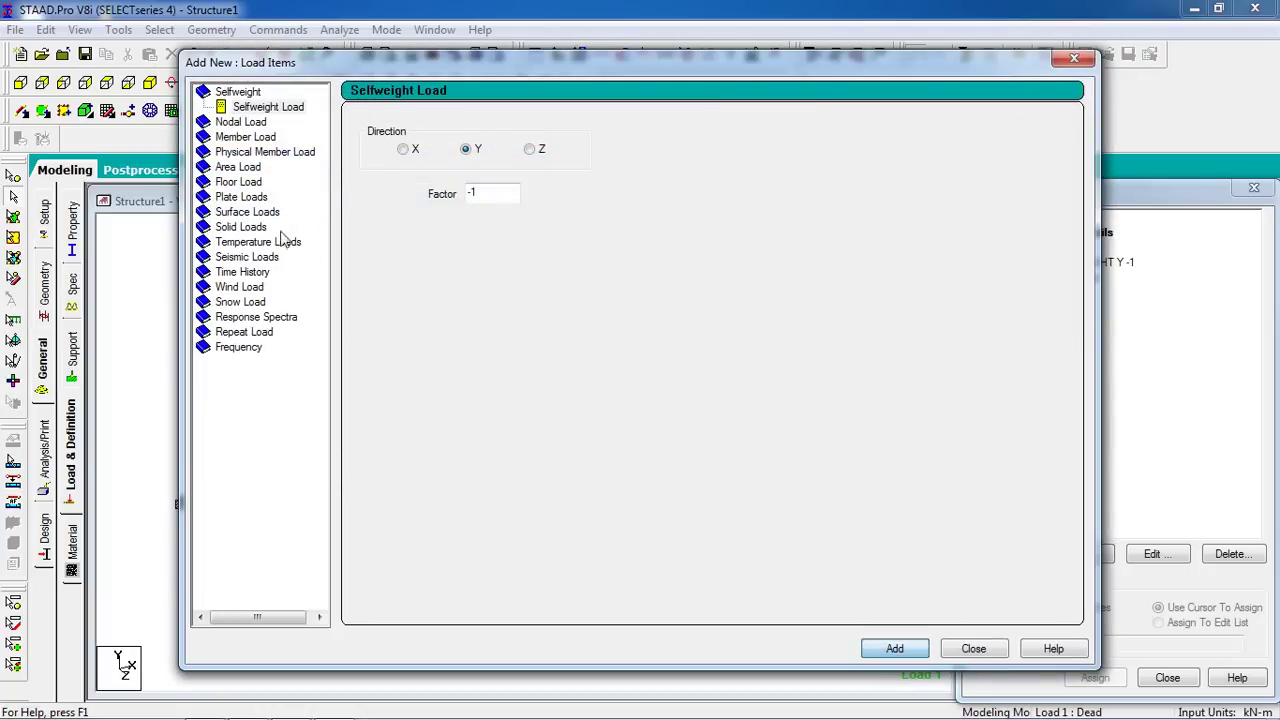
- Add a uniform member force of -8 kN/m in the GY direction to the Dead load case
left_click(240, 137)
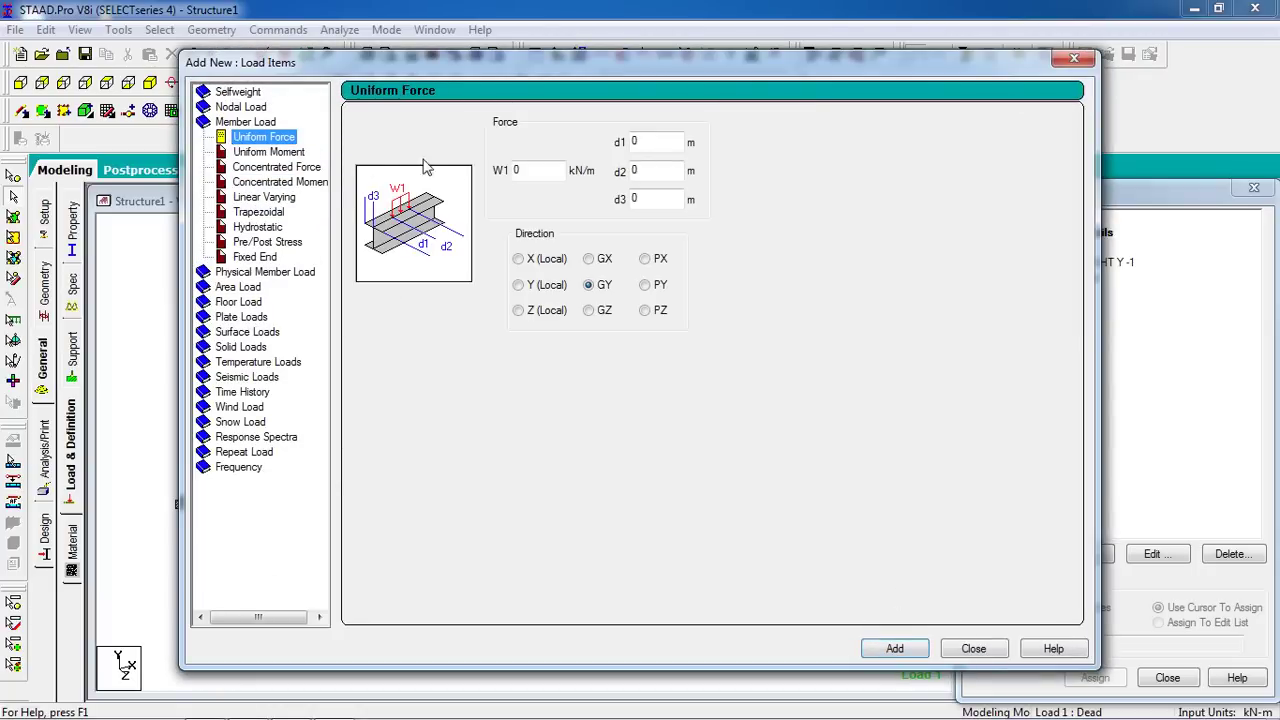
double_click(528, 174)
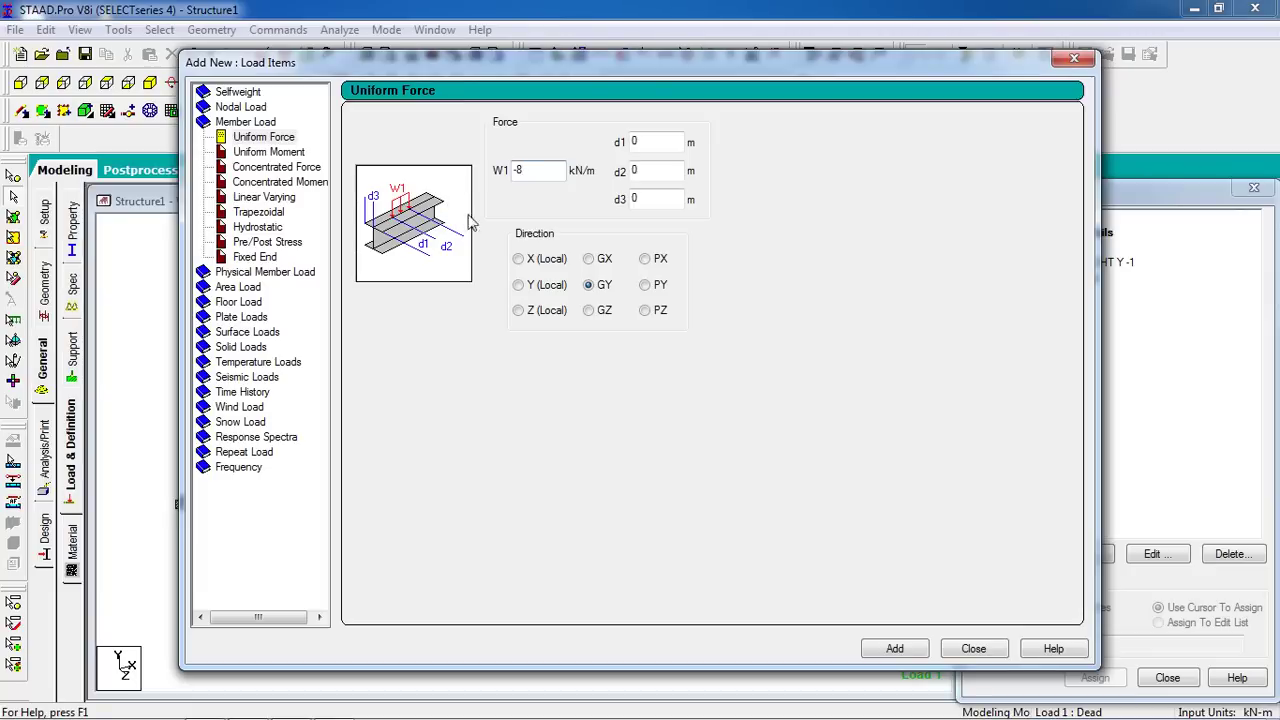
left_click(889, 648)
- Add two identical Y-range floor loads with pressure -4 kN/m2 in Global Y to the Dead load case and close the load items
left_click(240, 302)
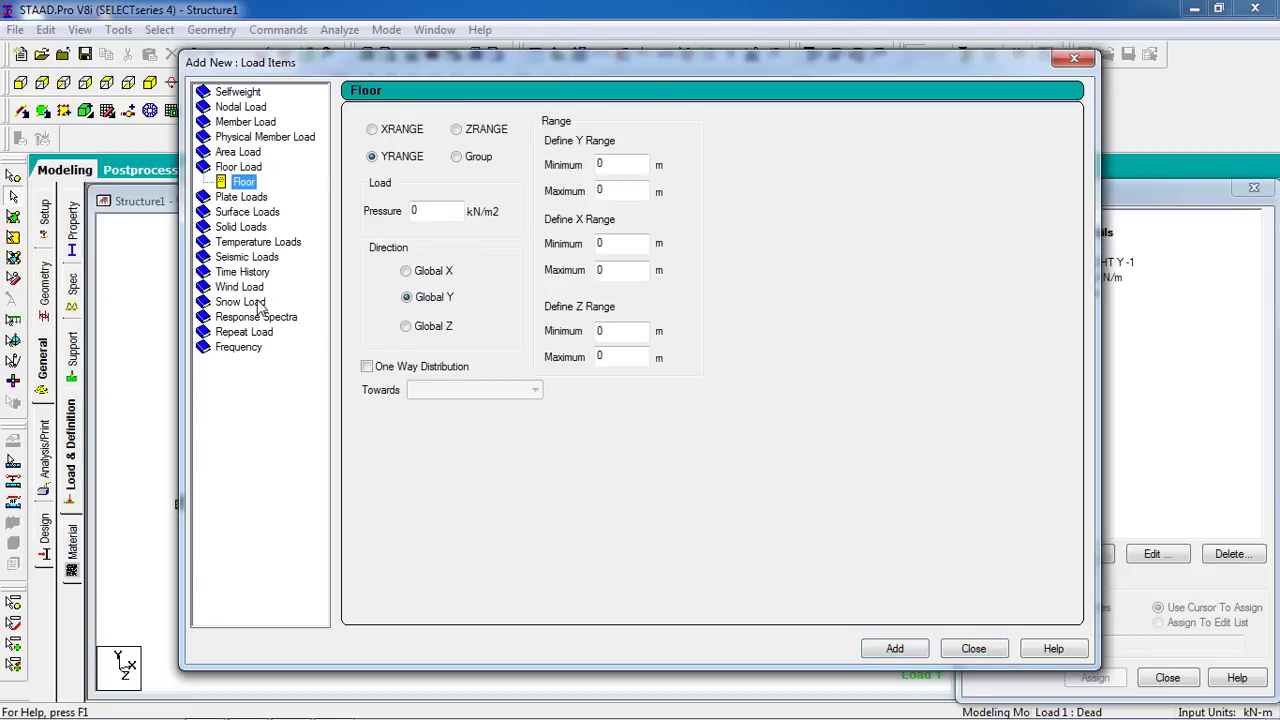
left_click(436, 219)
left_click_drag(436, 222, 393, 218)
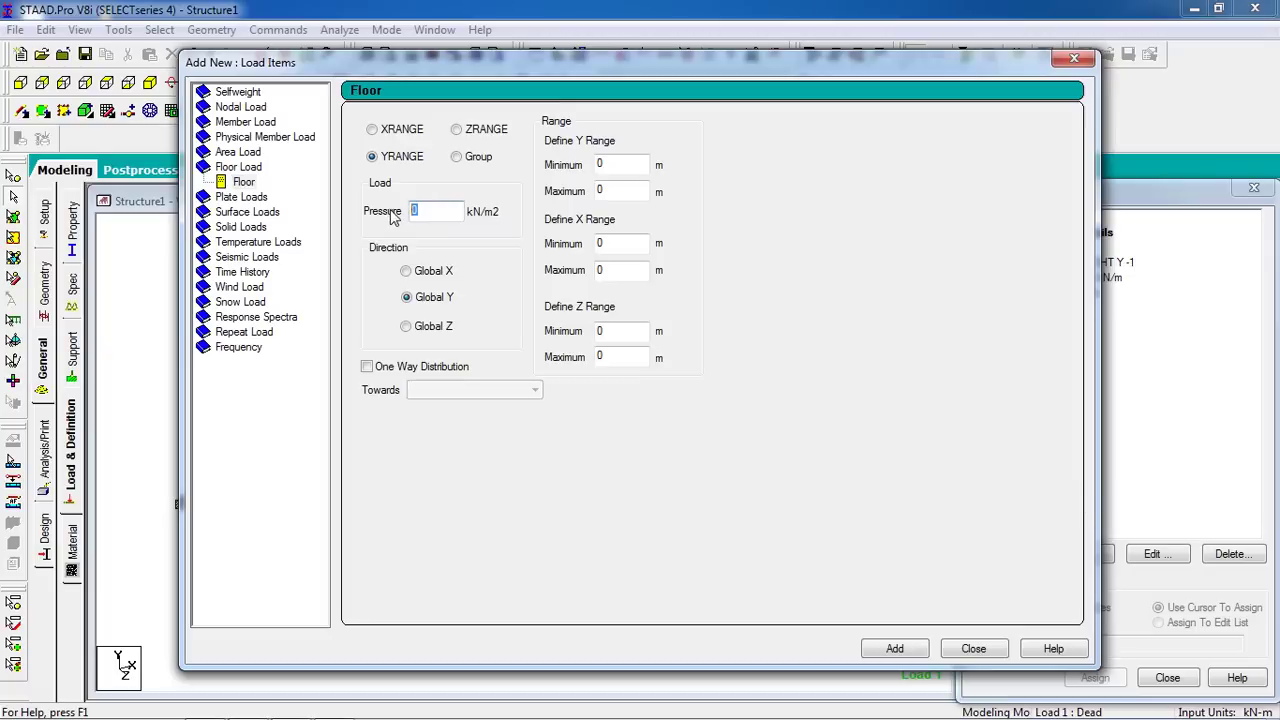
type("-1")
type("4")
left_click(880, 647)
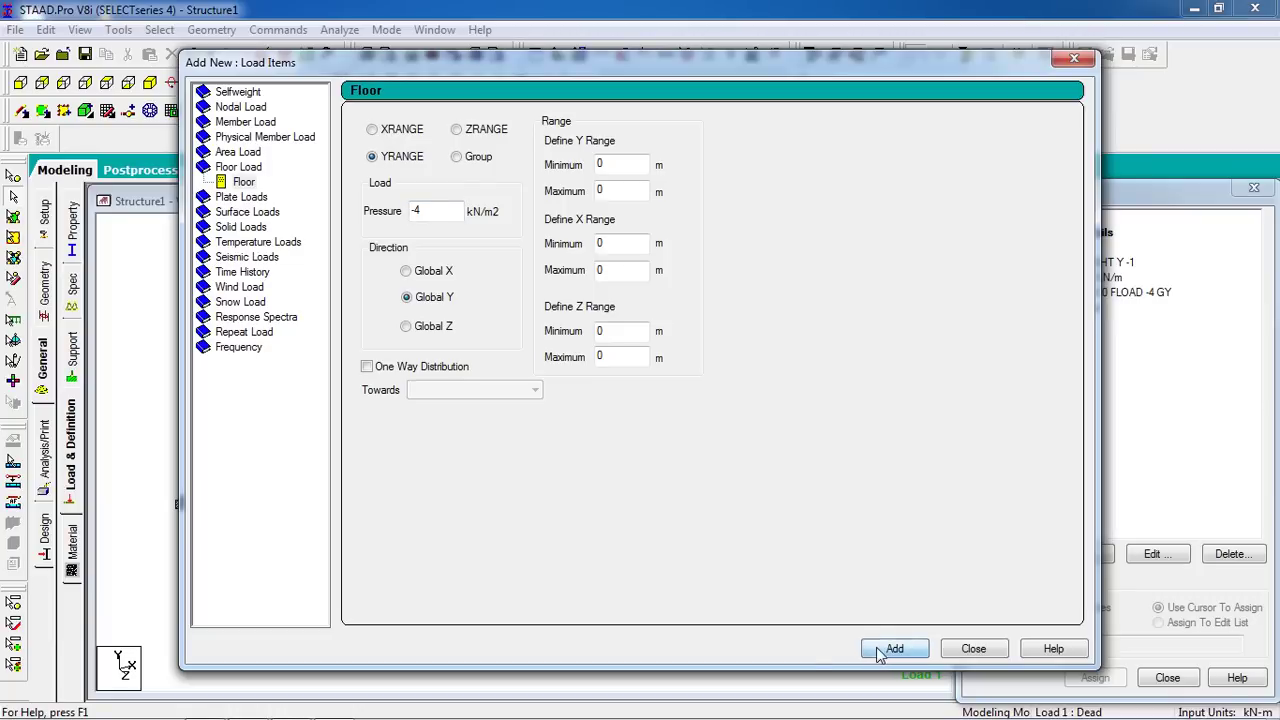
left_click(878, 650)
left_click_drag(840, 62, 754, 50)
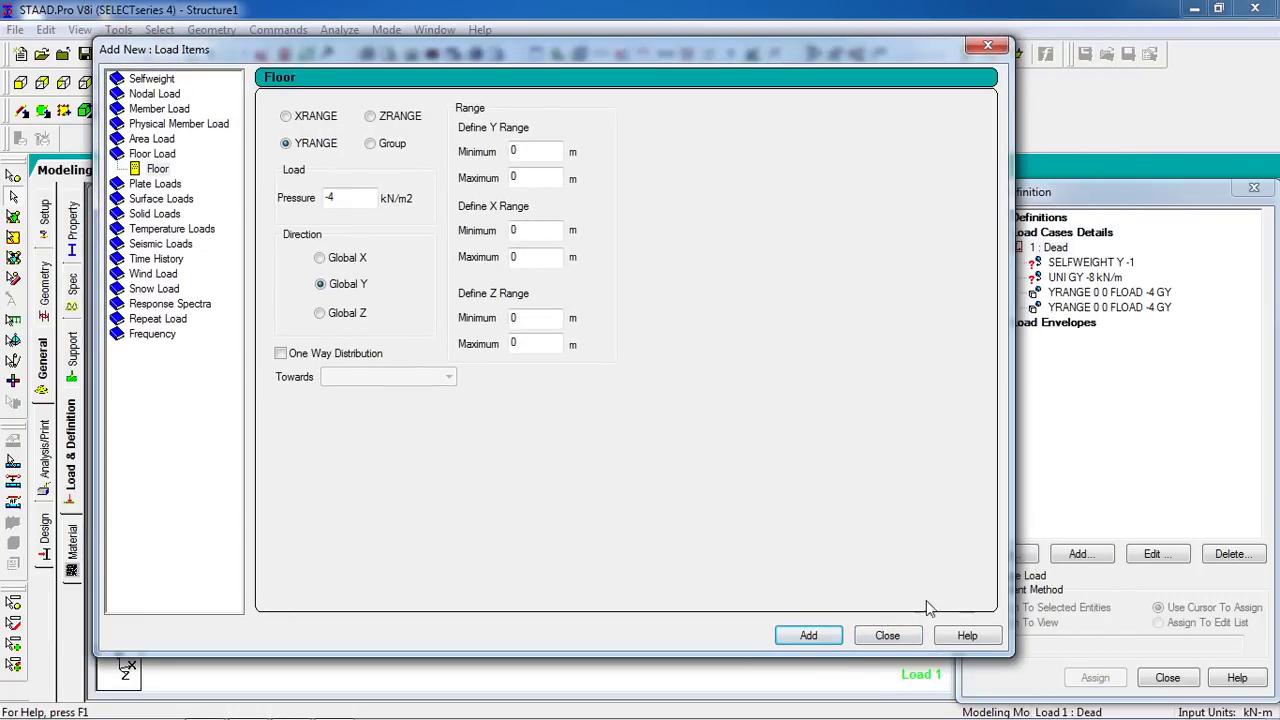
left_click(905, 637)
- Assign the selfweight load to the whole structure in view
left_click(1093, 292)
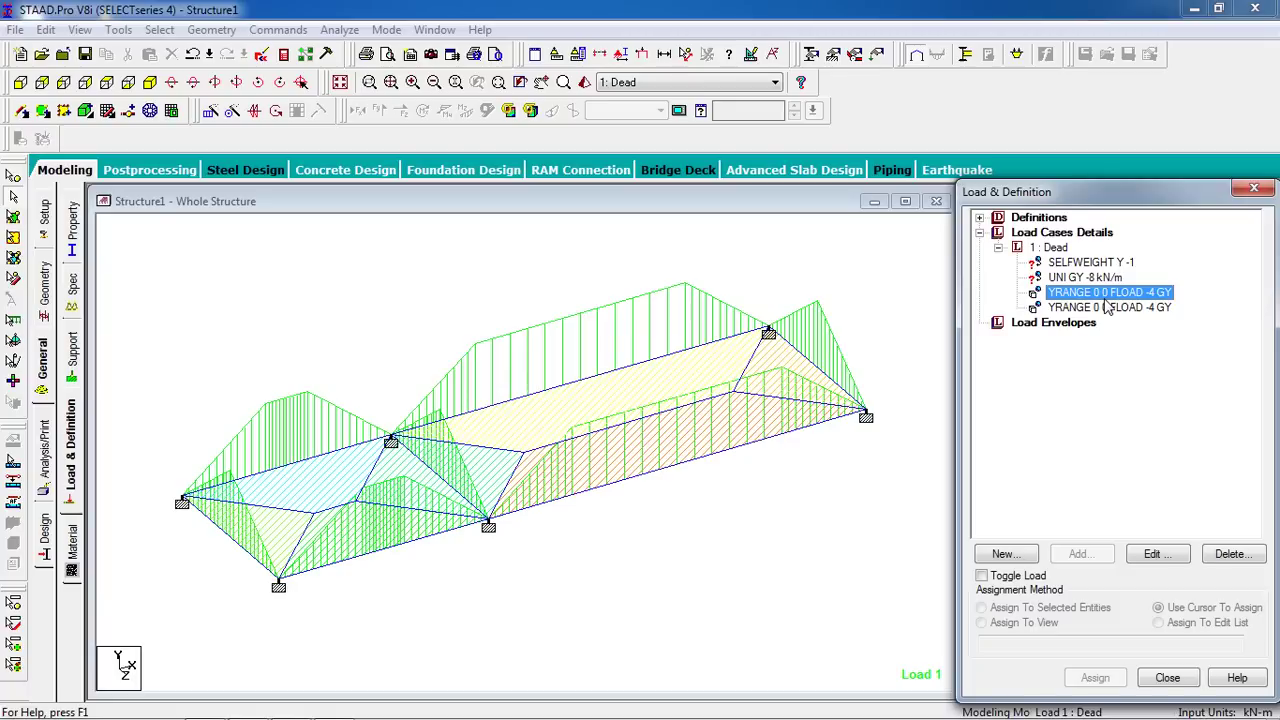
left_click(1093, 263)
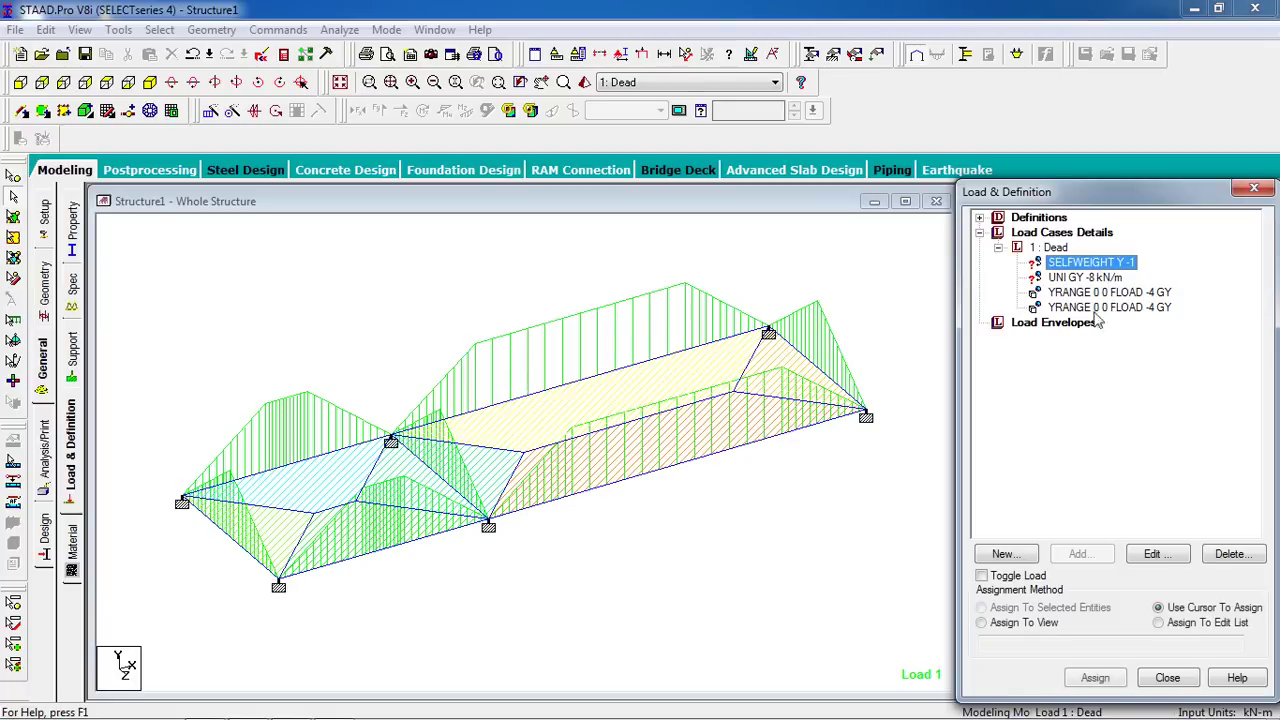
left_click(1030, 623)
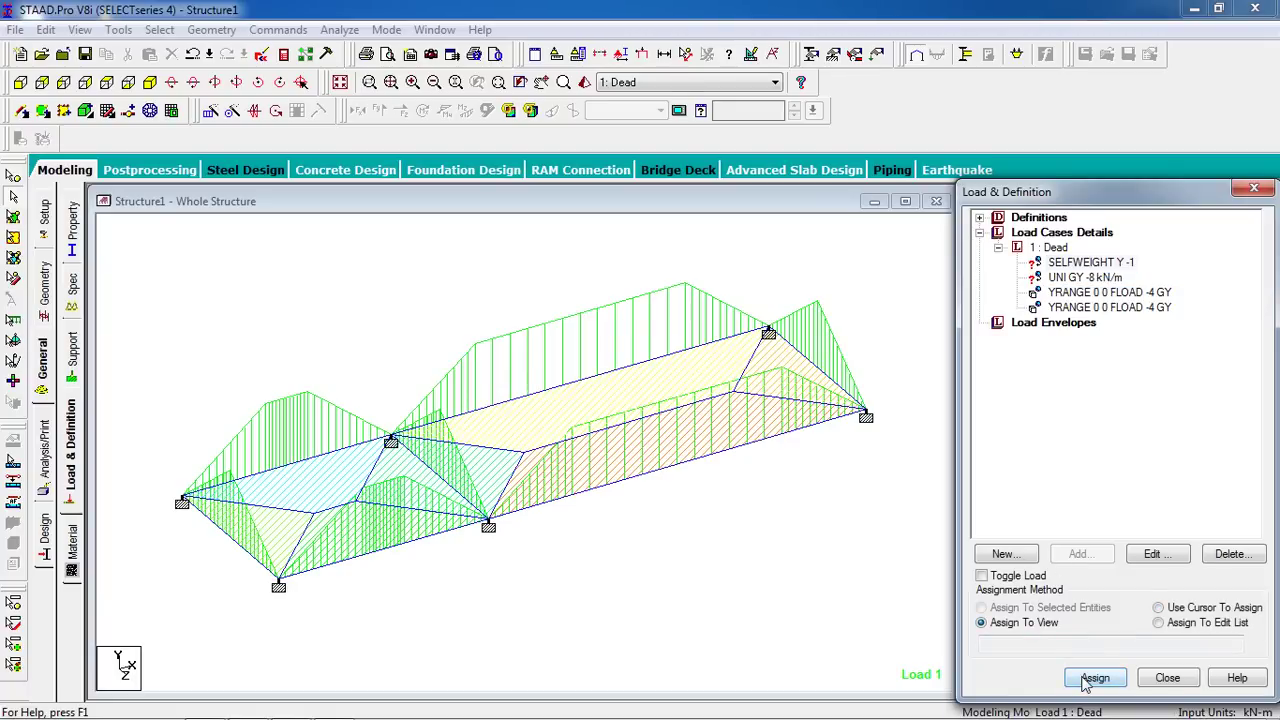
left_click(1093, 678)
left_click(1145, 493)
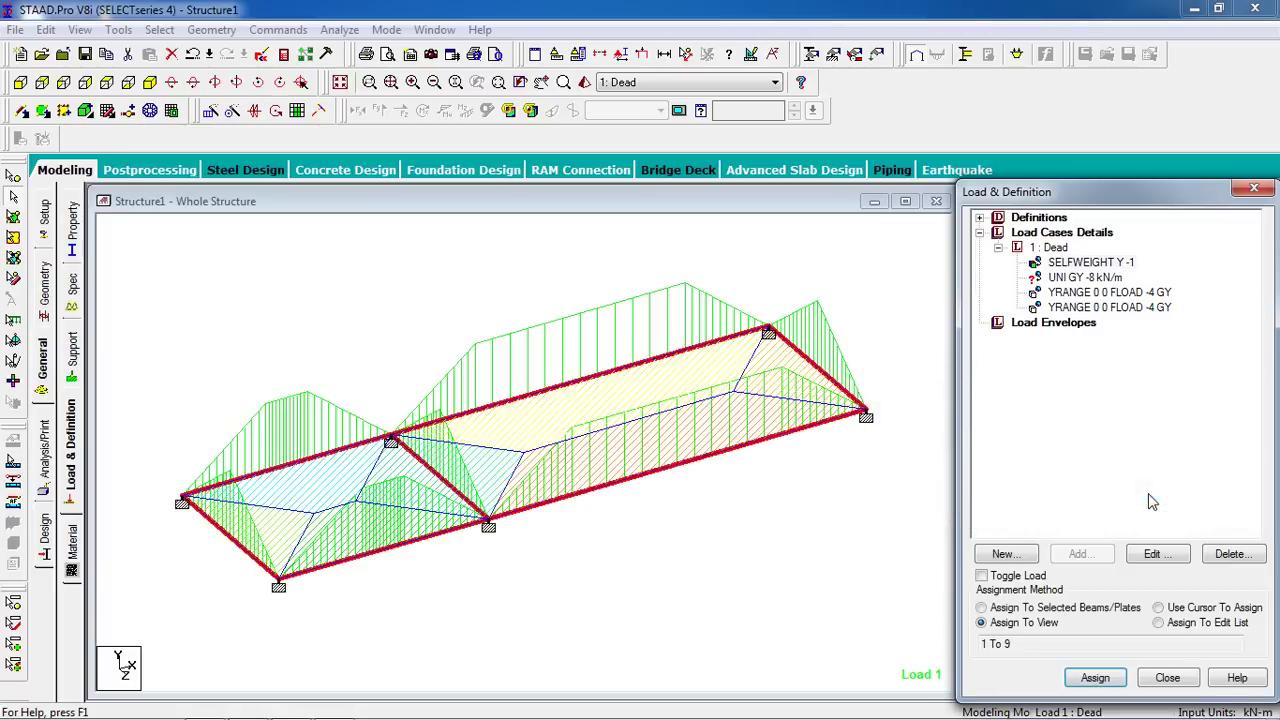
left_click(1135, 293)
left_click(873, 456)
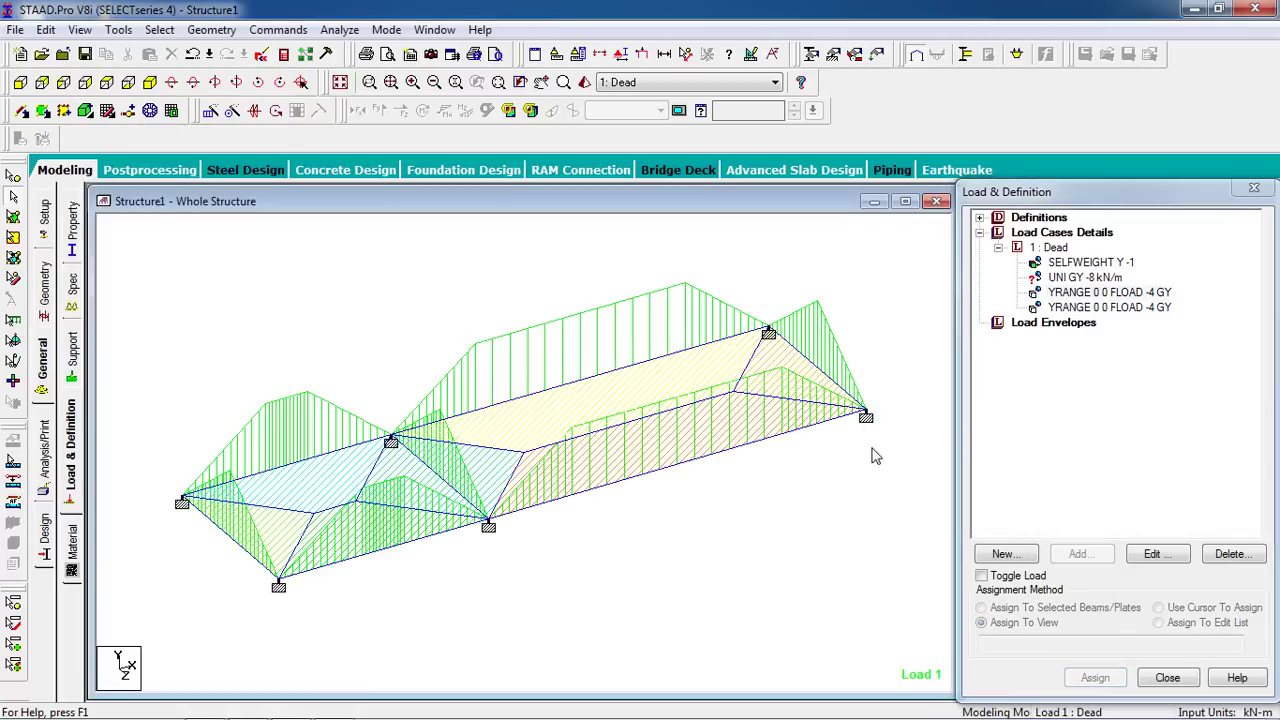
left_click(1101, 296)
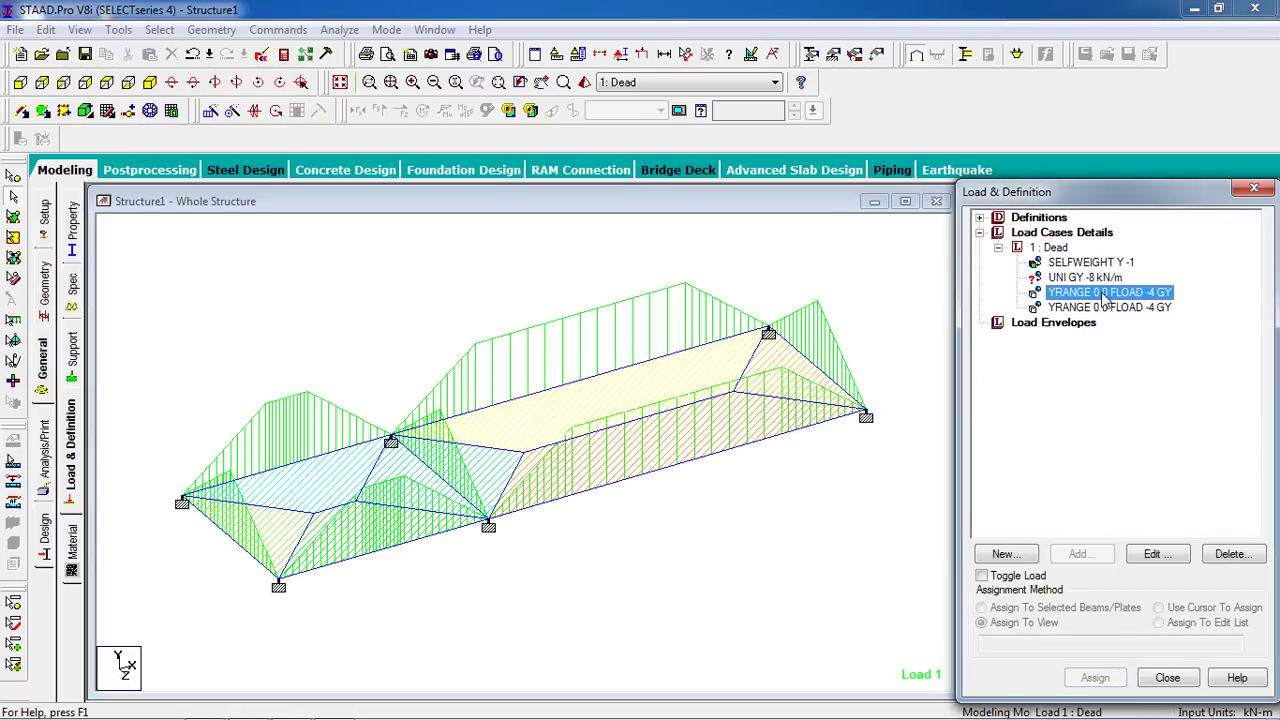
double_click(1105, 293)
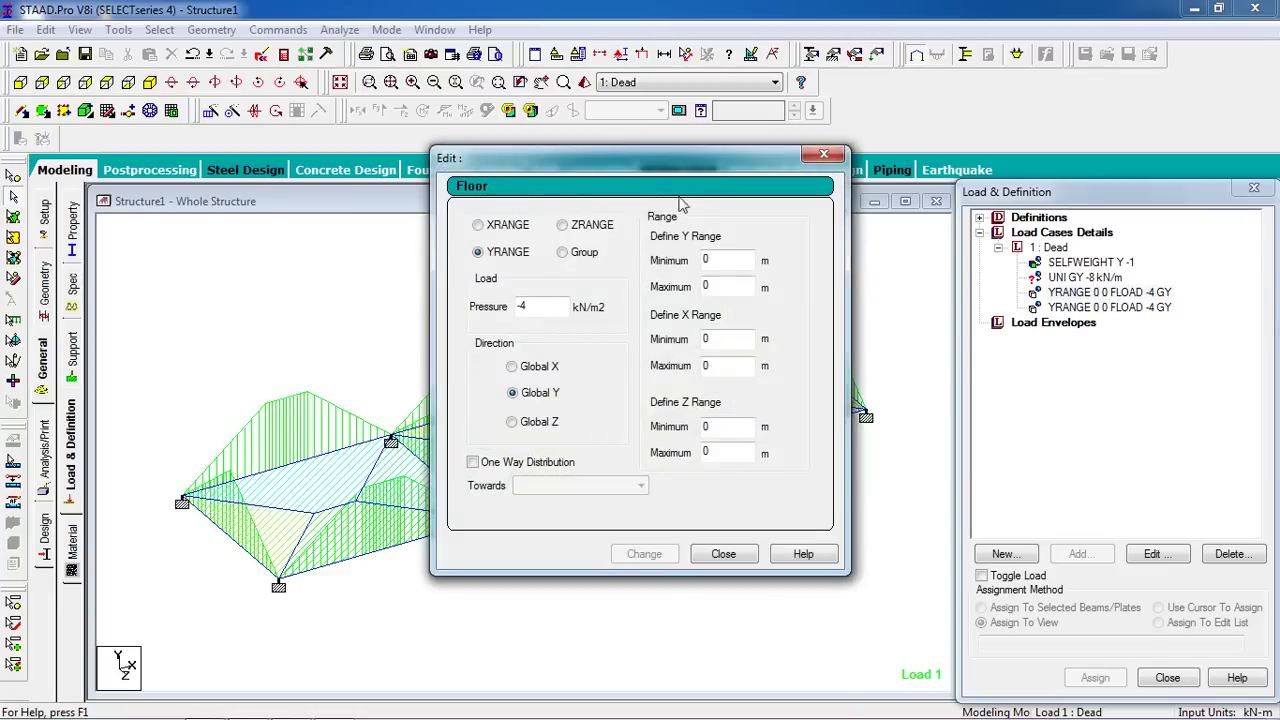
left_click_drag(634, 174, 814, 185)
left_click(903, 570)
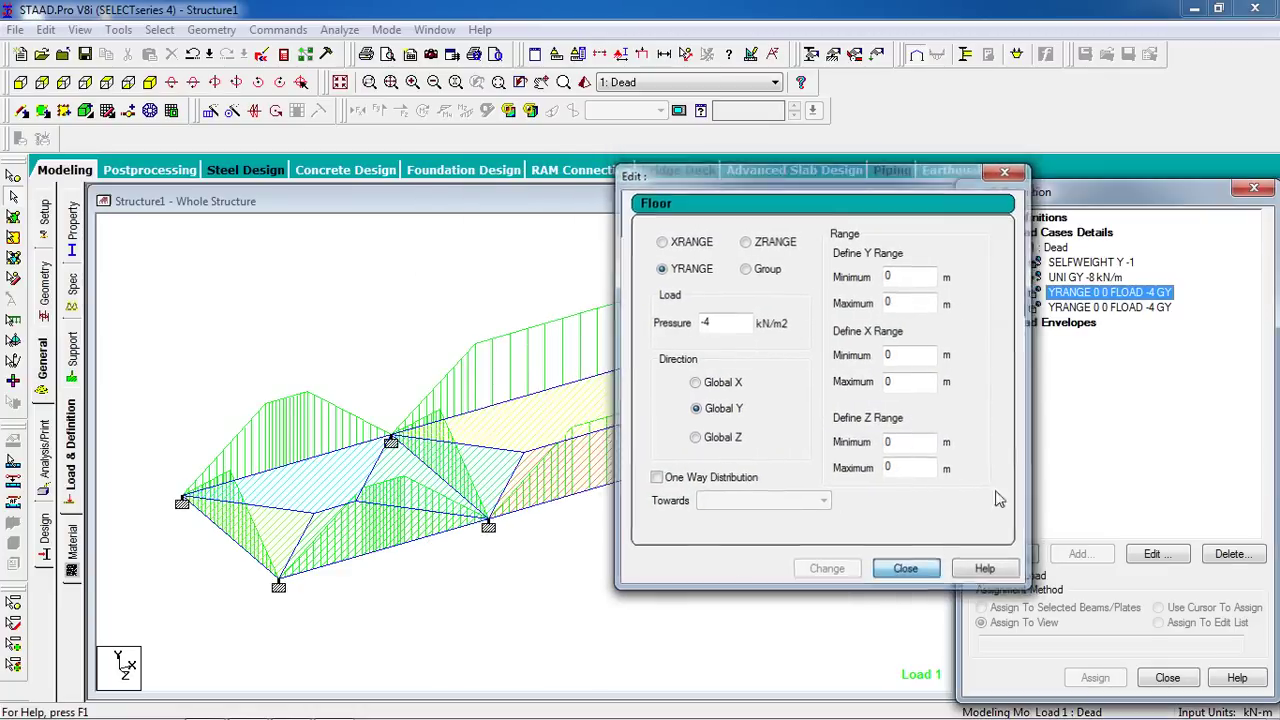
- Edit the first floor load, check the X coordinates of the two-way panel's corner nodes and set its maximum X range to 5 m
left_click(1152, 555)
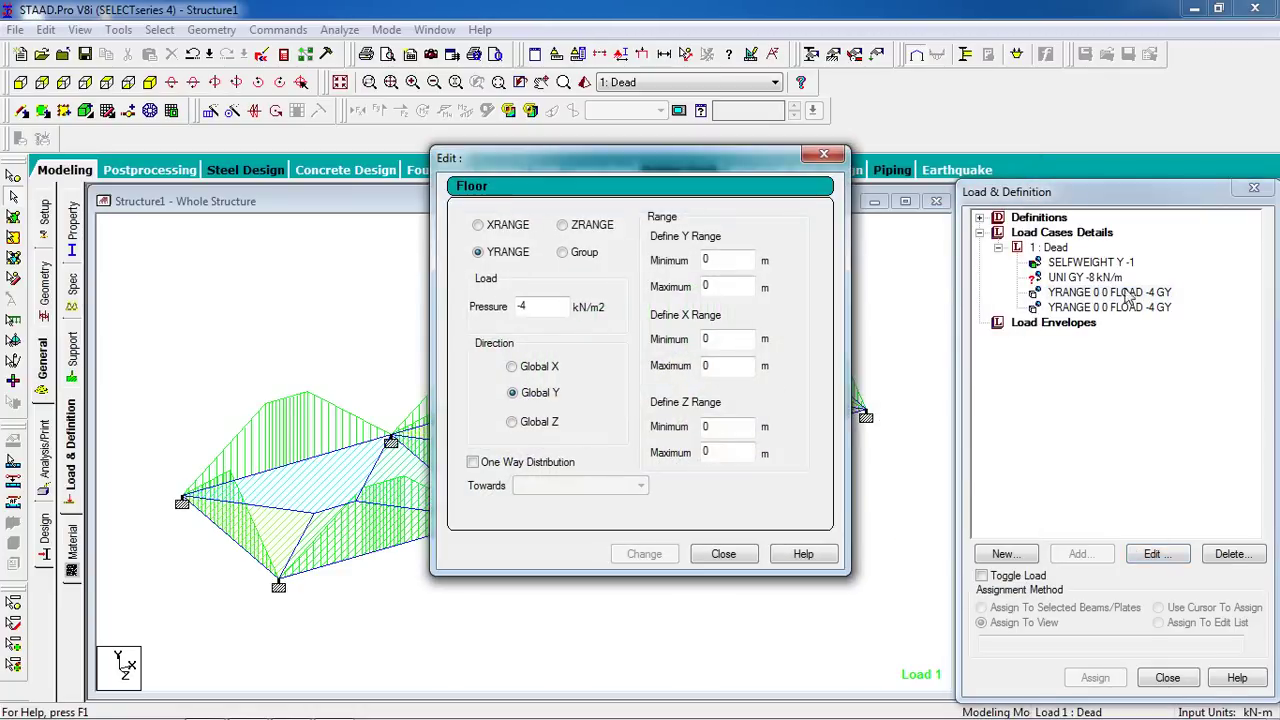
left_click_drag(577, 168, 967, 176)
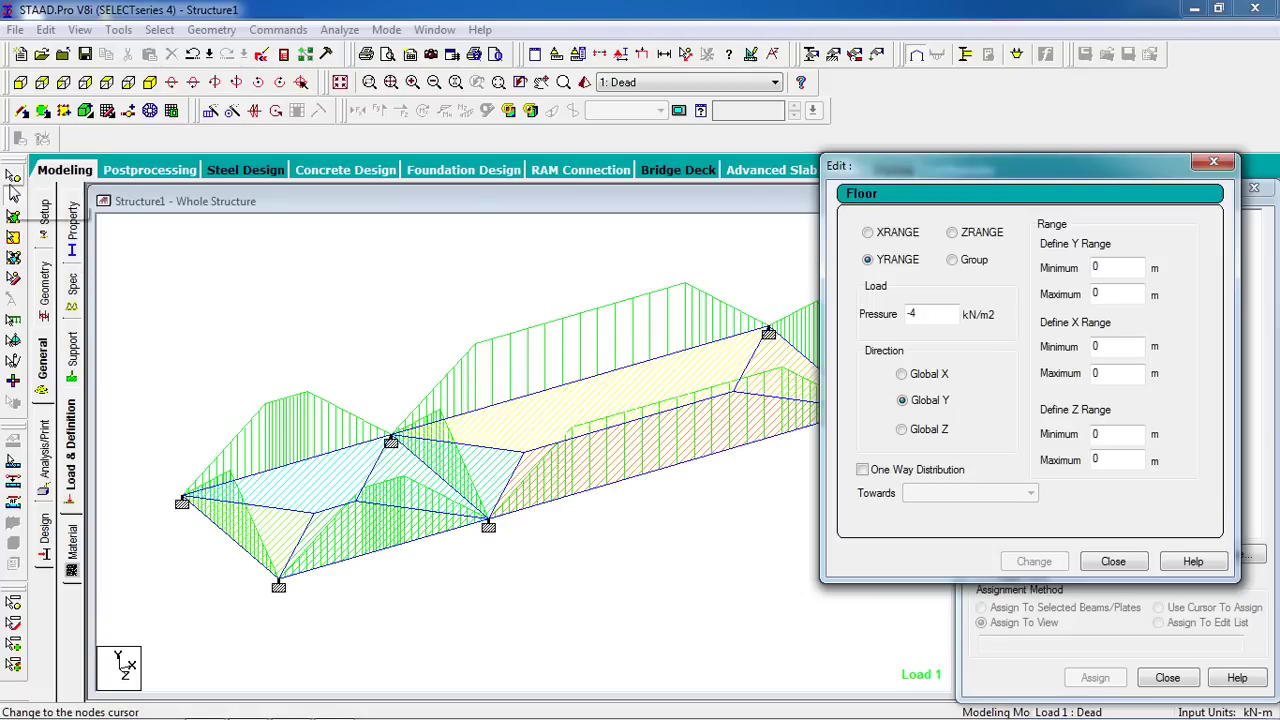
left_click(13, 196)
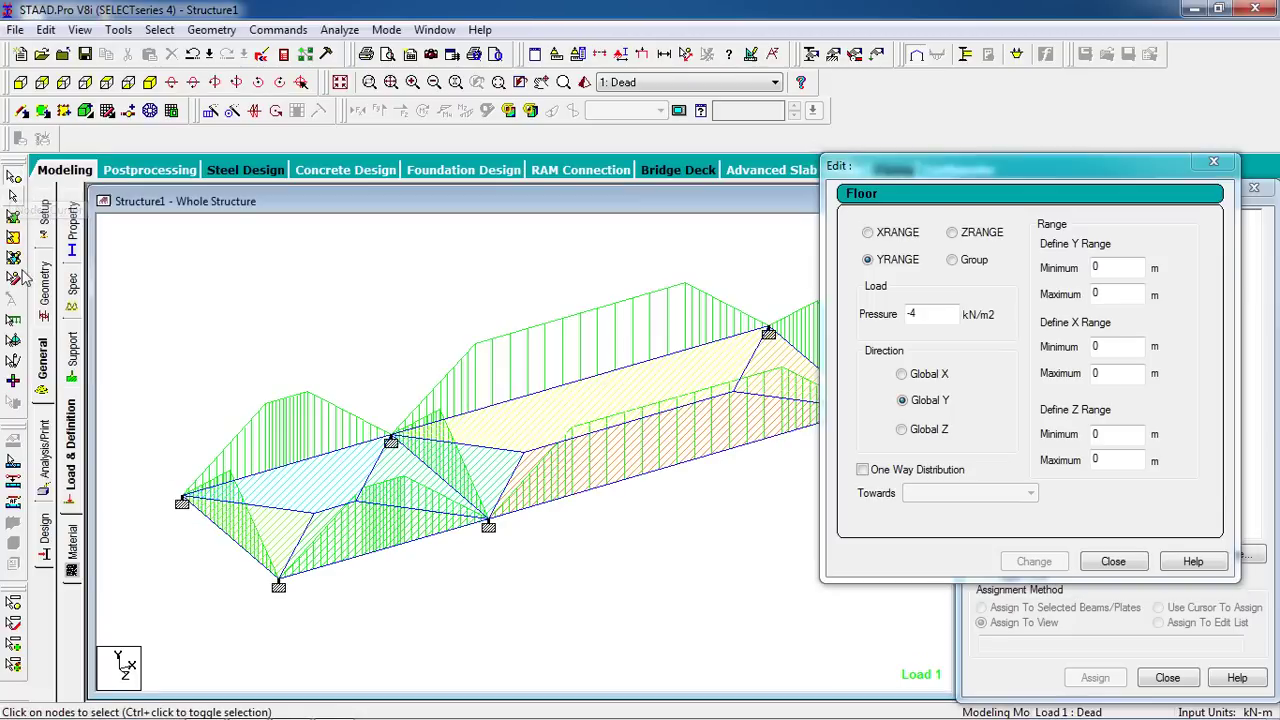
double_click(182, 502)
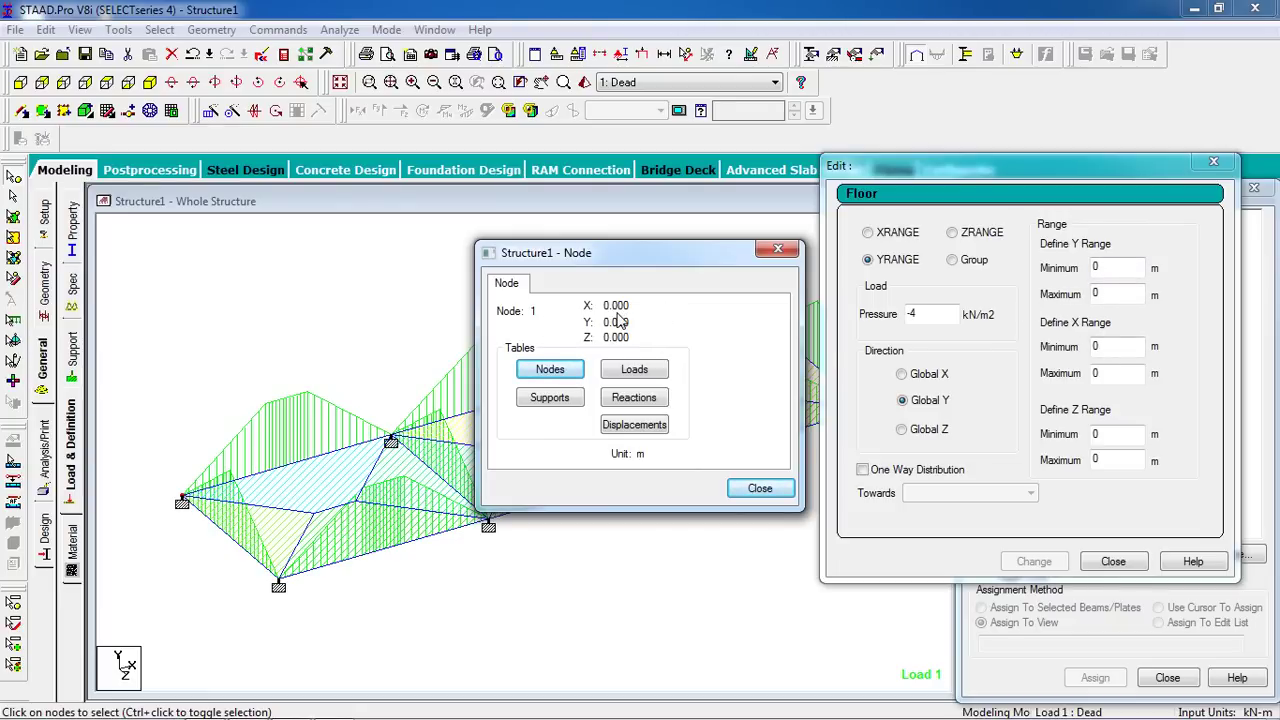
left_click(757, 490)
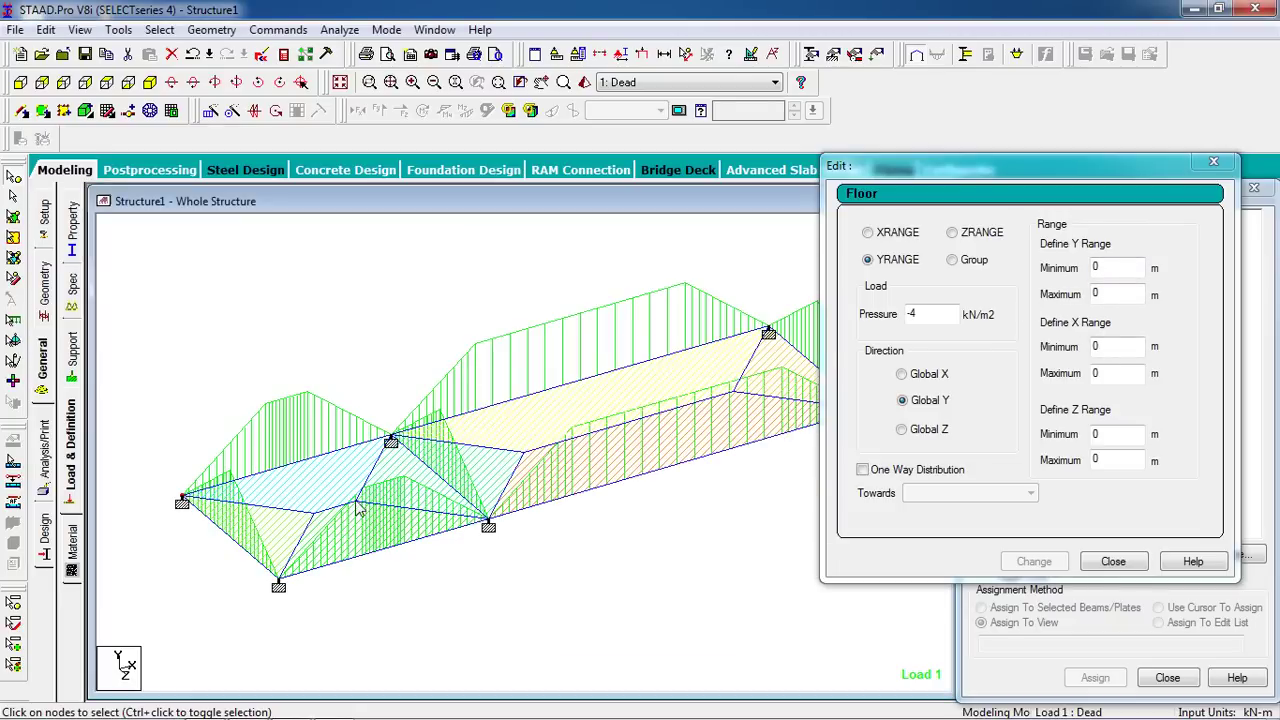
double_click(391, 441)
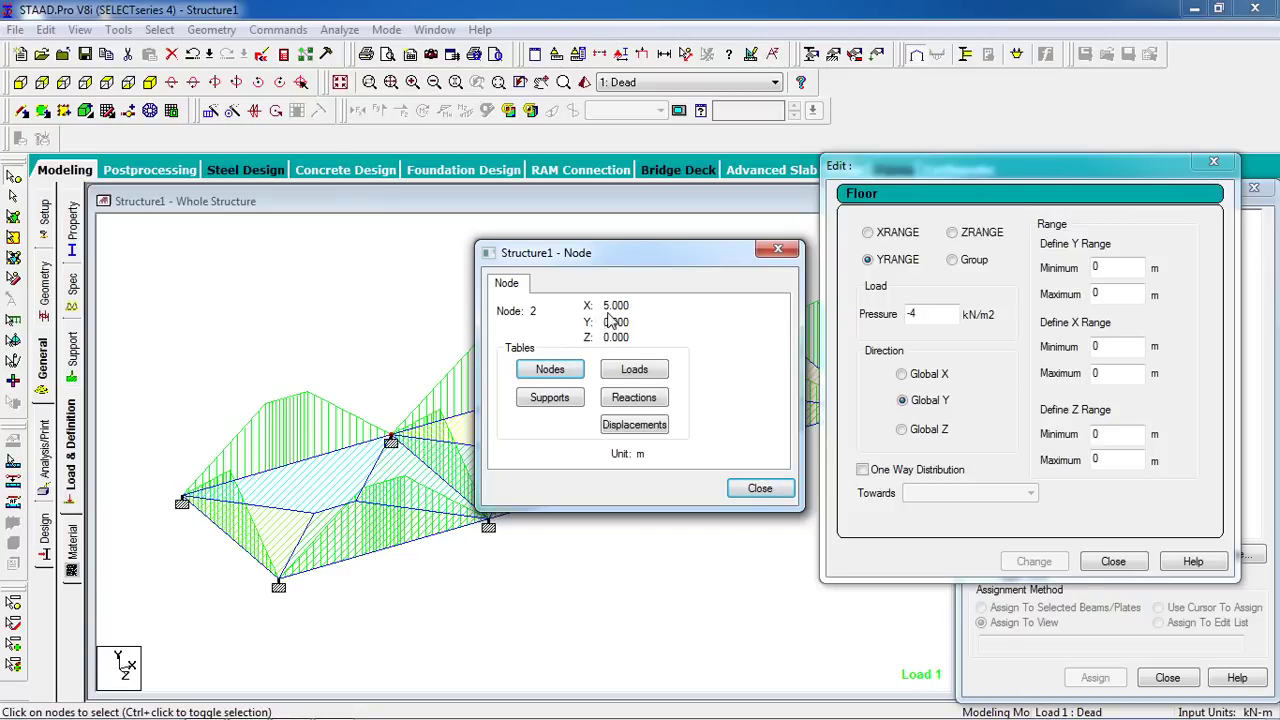
left_click(759, 487)
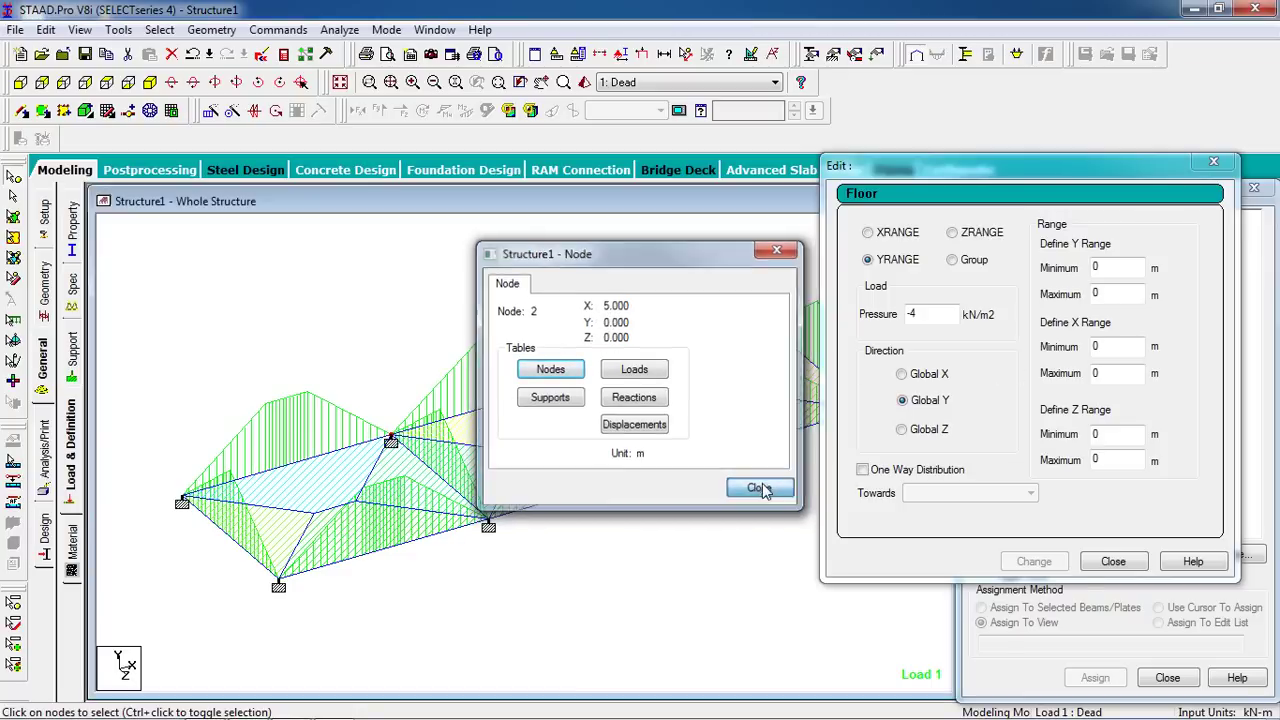
double_click(1117, 374)
type("5")
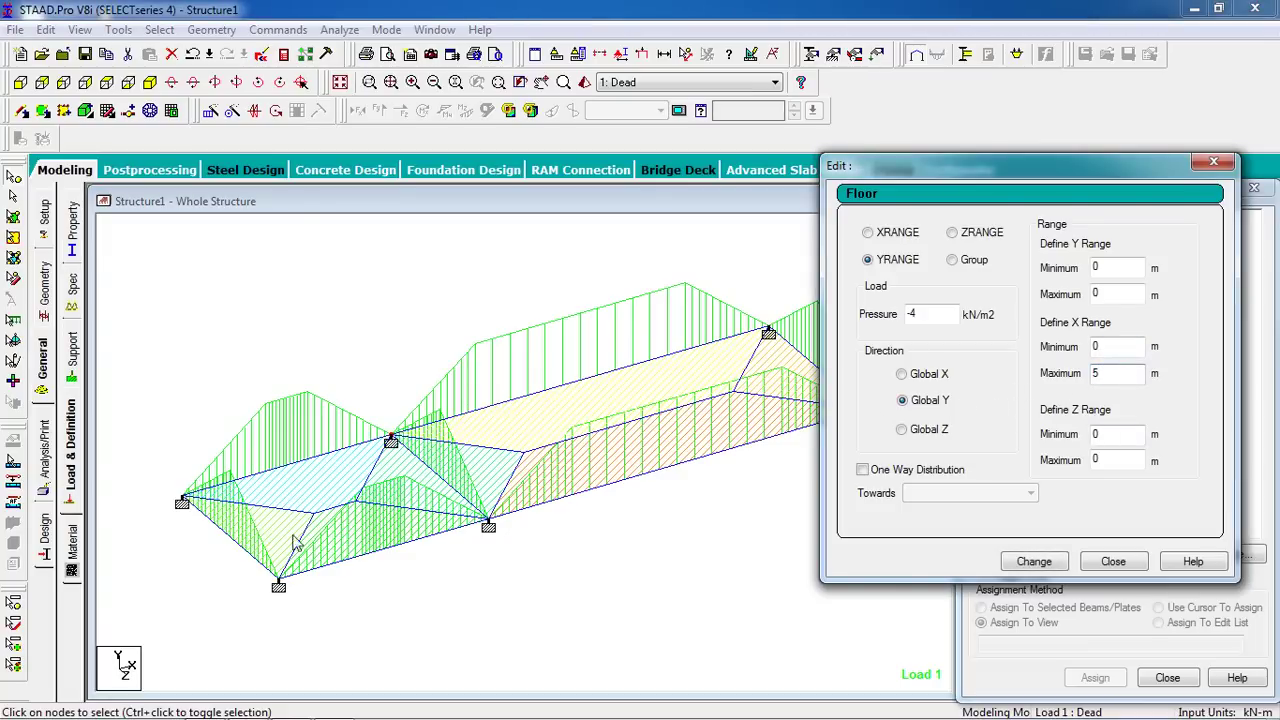
- Check the Z coordinates of the two-way panel's corner nodes, set the floor load's maximum Z range to 4 m and apply the change
double_click(182, 502)
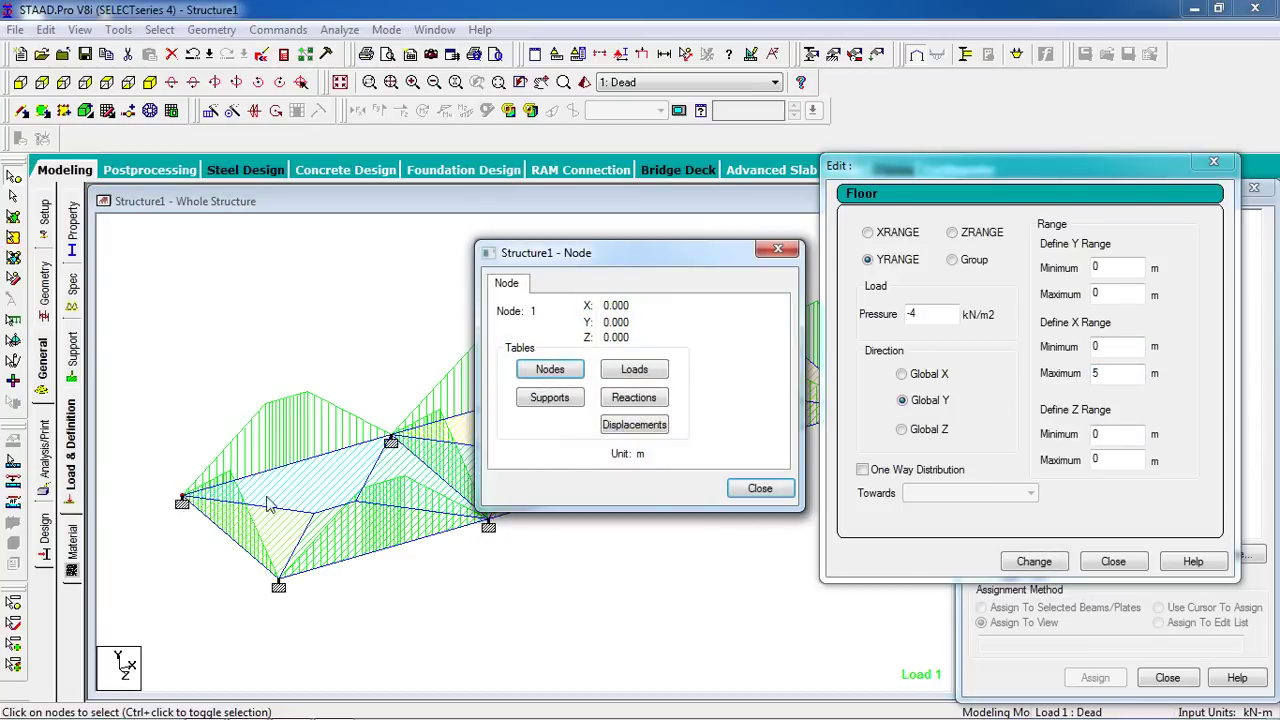
left_click(760, 488)
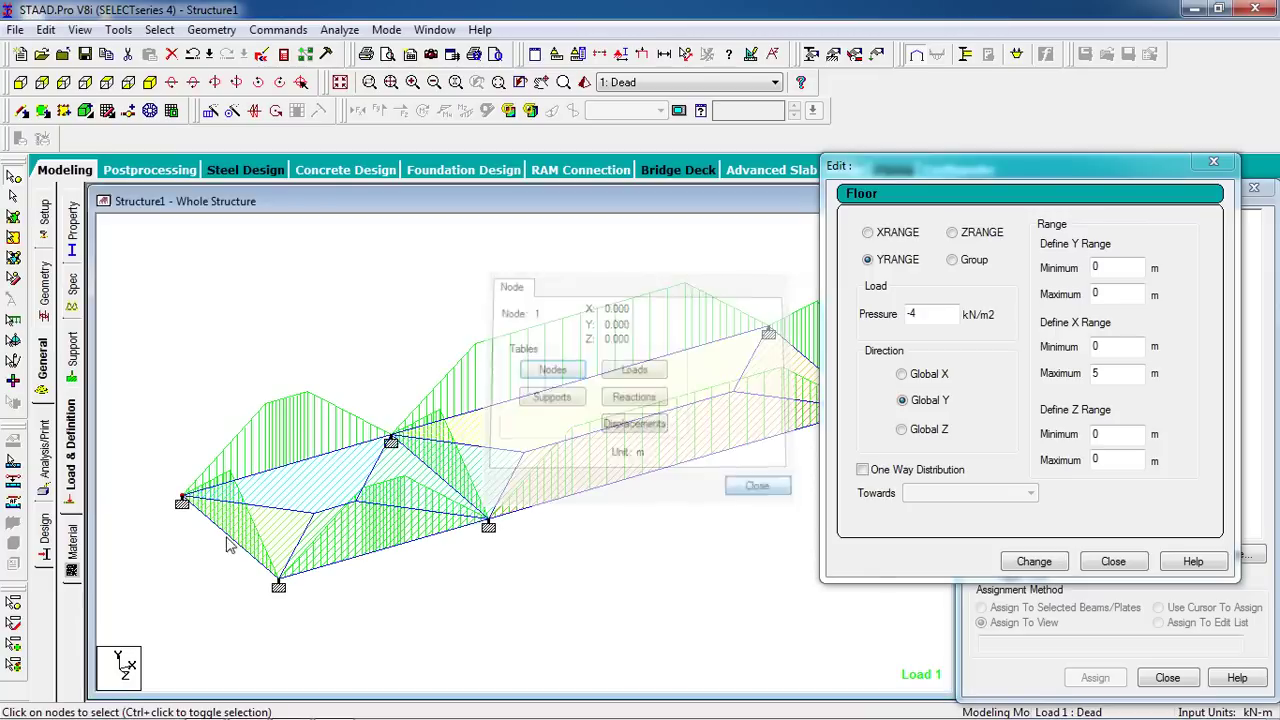
double_click(278, 585)
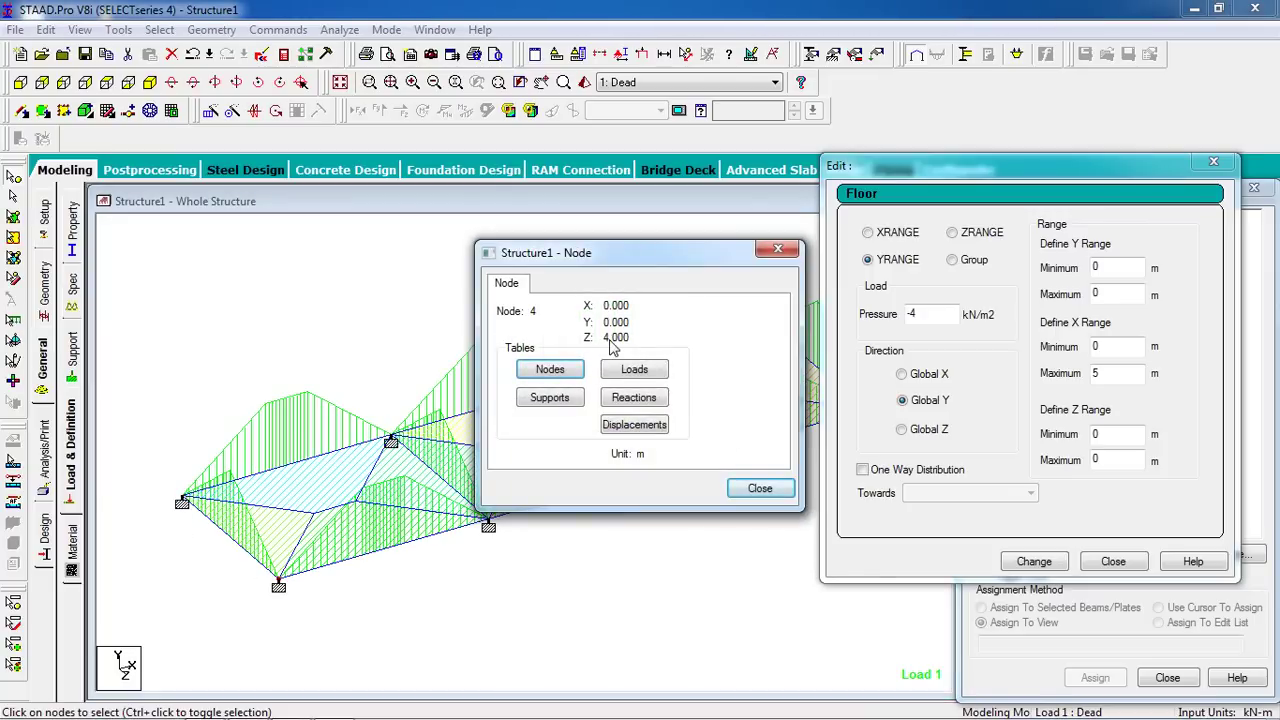
left_click(758, 488)
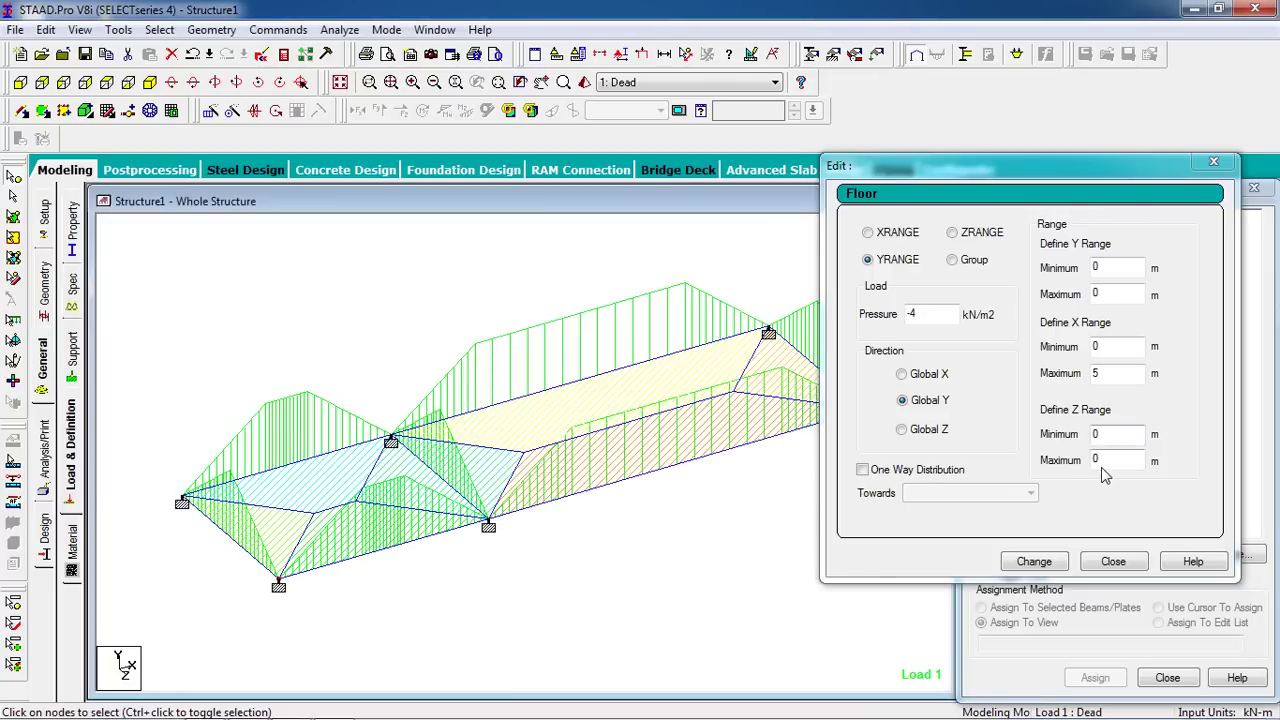
double_click(1100, 463)
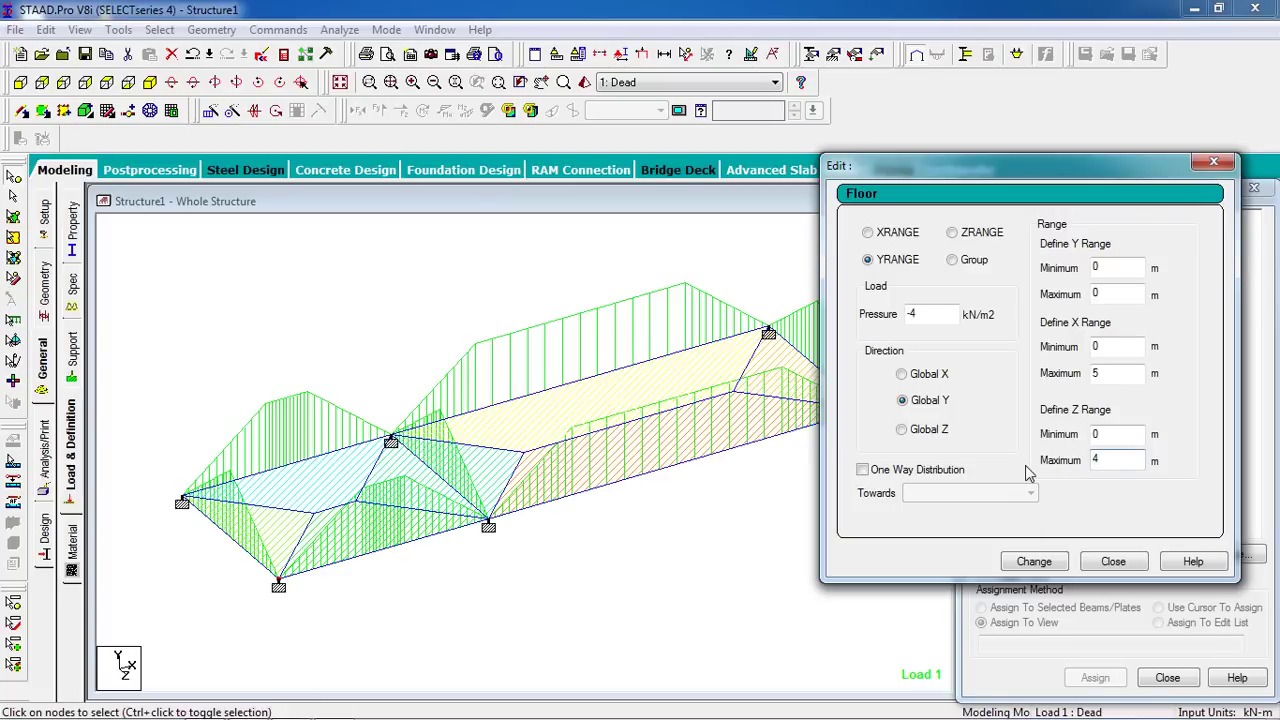
left_click(1035, 563)
left_click(1113, 563)
- Compare the two floor load entries and review the range settings of the one limited to the two-way panel
left_click(1110, 293)
left_click(1113, 309)
left_click(1113, 293)
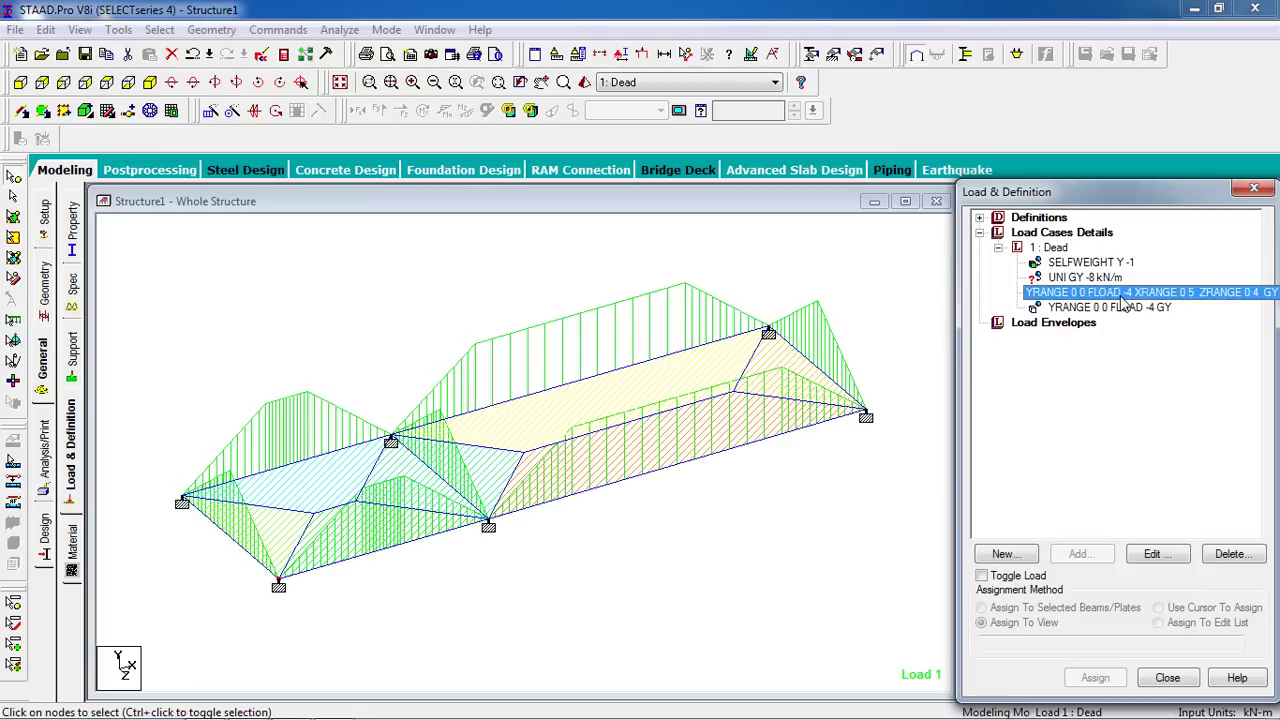
double_click(1122, 298)
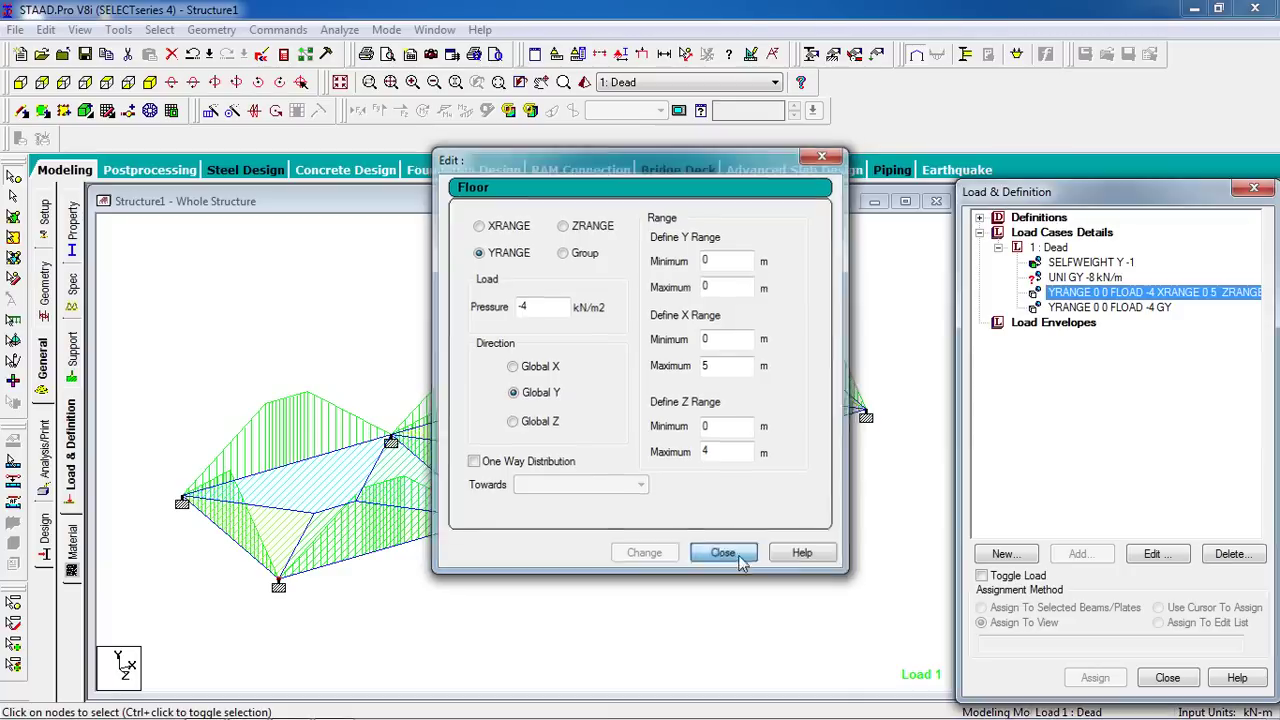
left_click(716, 558)
- Edit the unrestricted floor load, check the X coordinate of the node shared by both panels and set its minimum X range to 5 m
left_click(1076, 309)
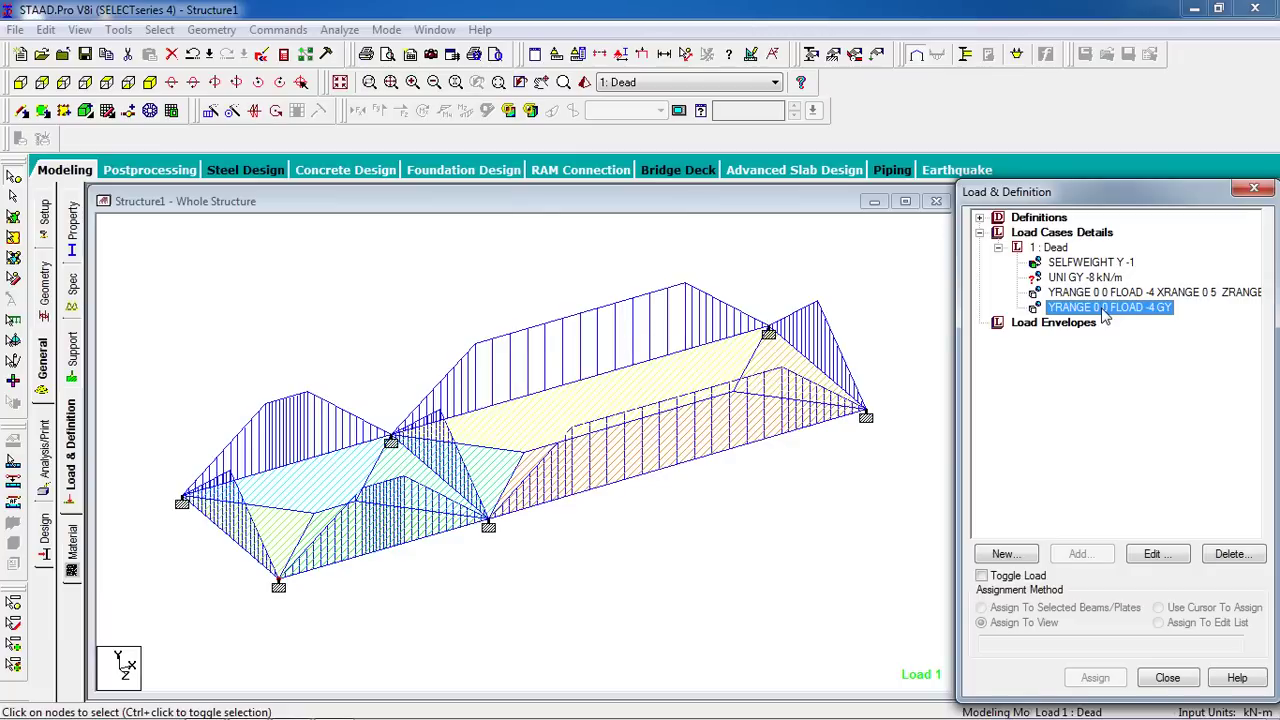
double_click(1105, 316)
left_click_drag(628, 165, 960, 196)
left_click_drag(848, 200, 923, 207)
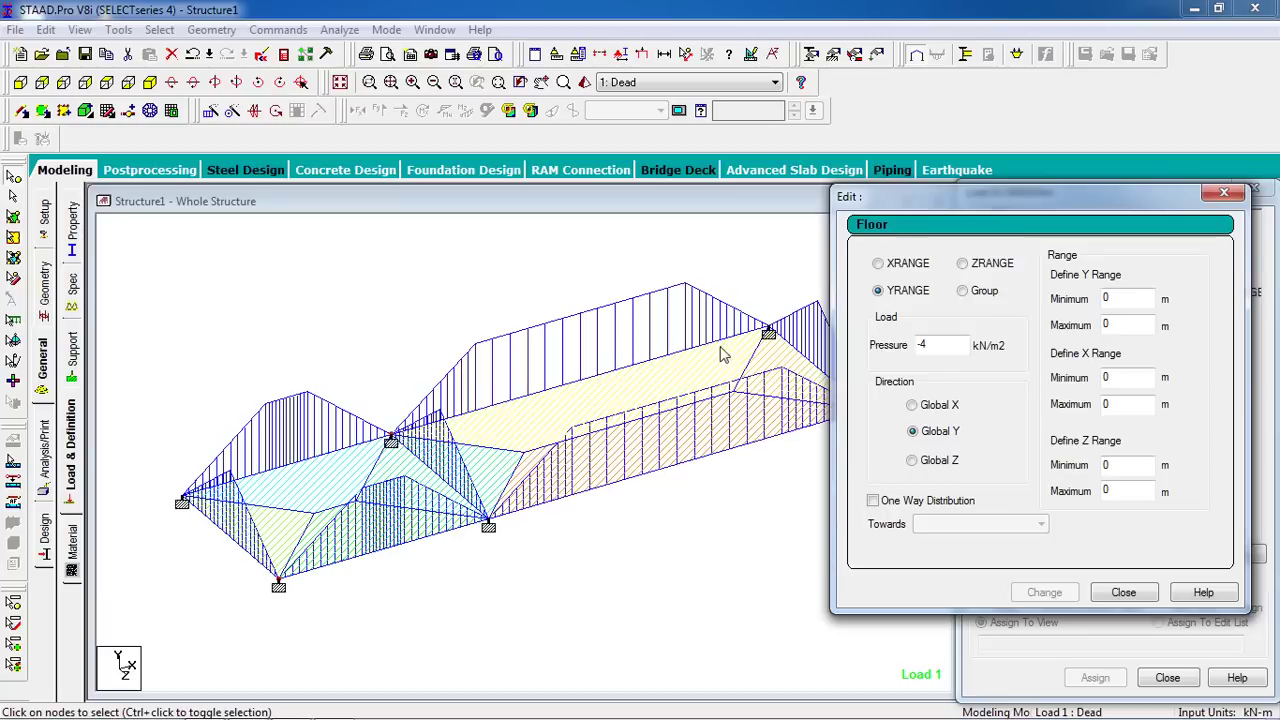
double_click(391, 438)
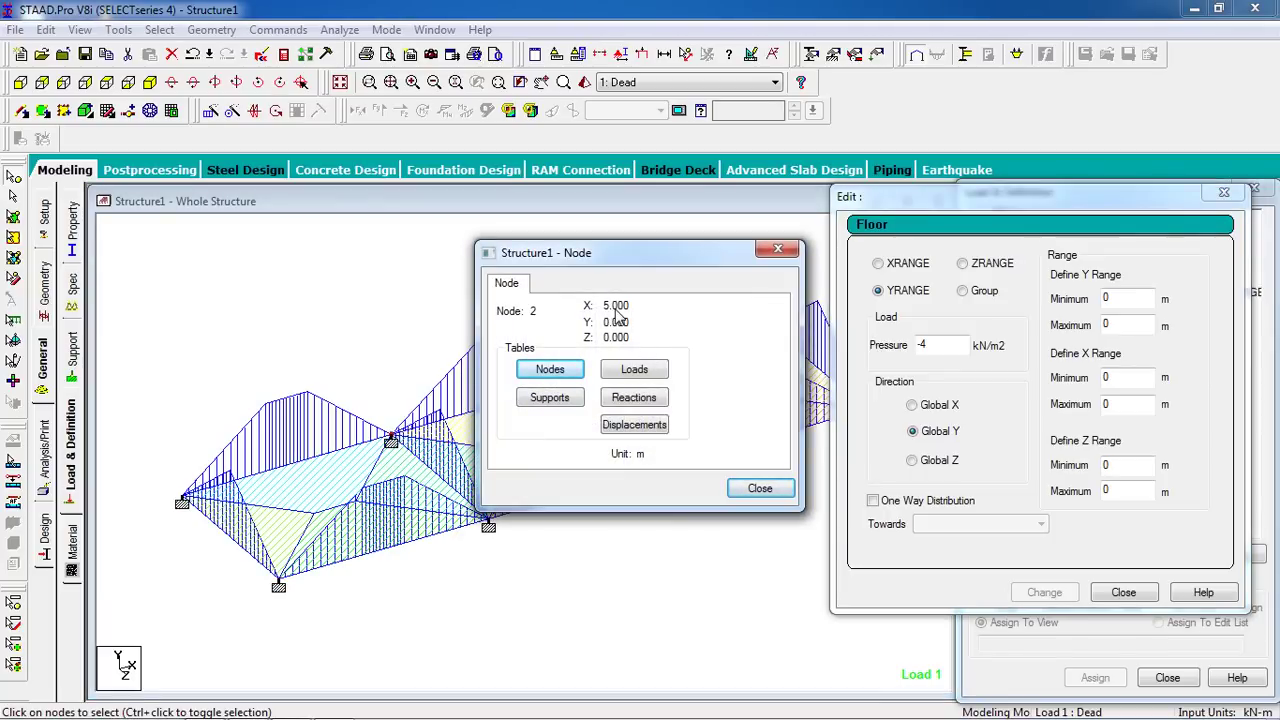
left_click(755, 490)
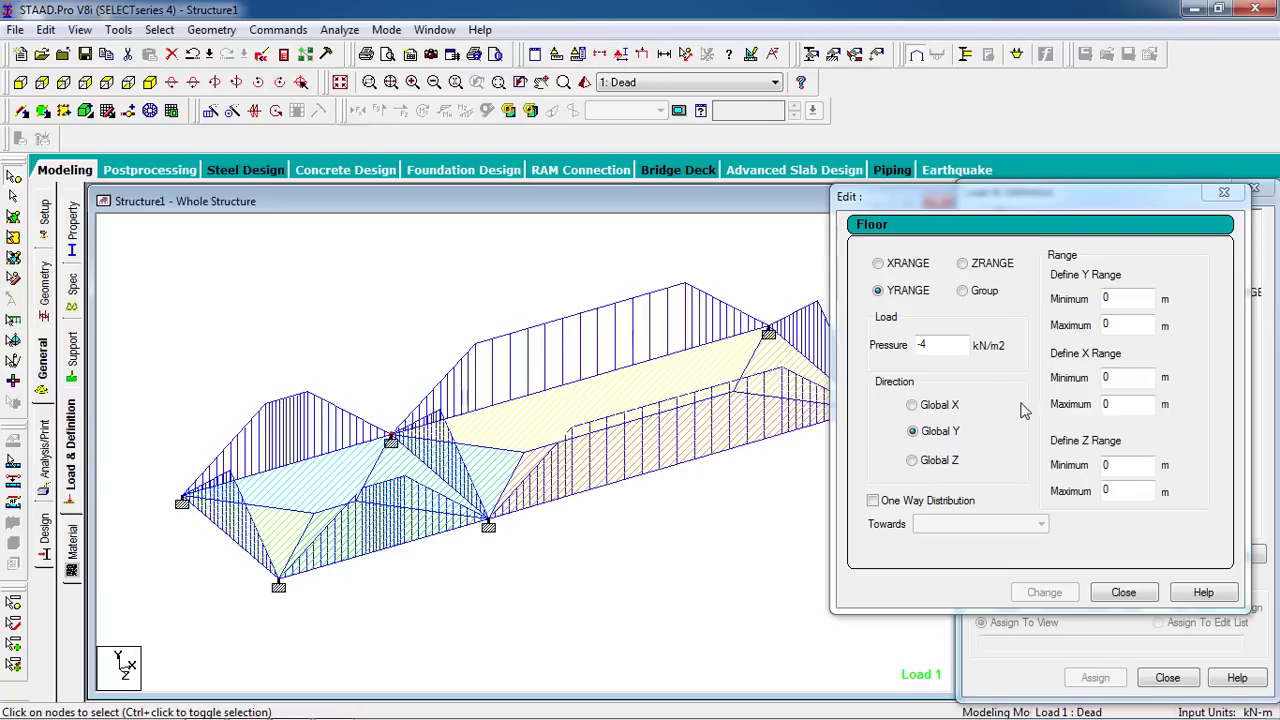
double_click(1110, 378)
type("5")
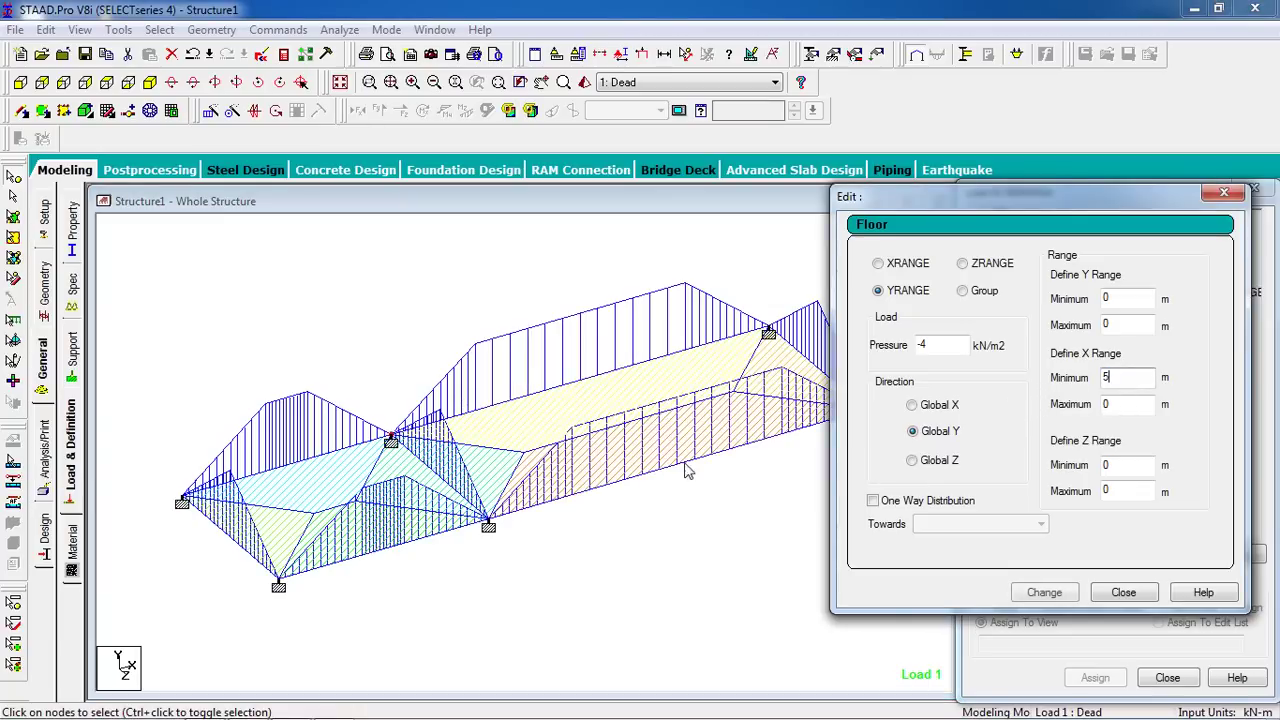
- Check the X coordinate of the one-way panel's far corner node and set the floor load's maximum X range to 14 m
double_click(768, 334)
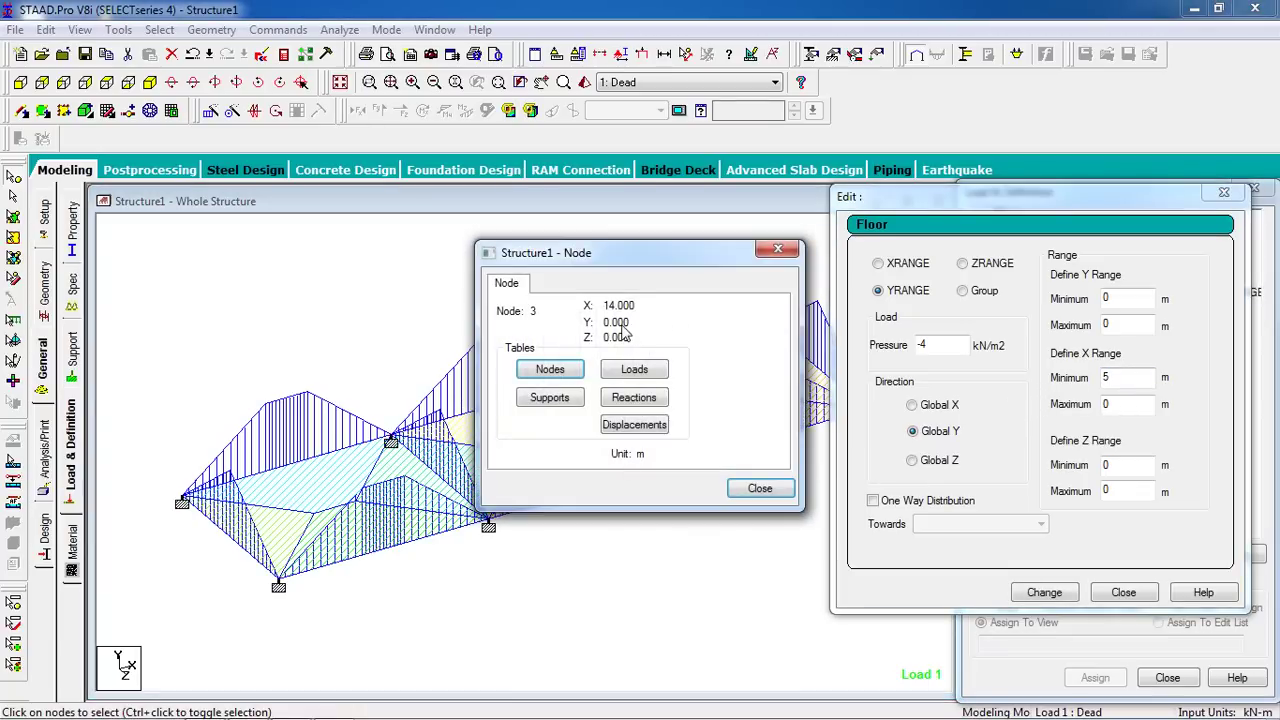
left_click(750, 488)
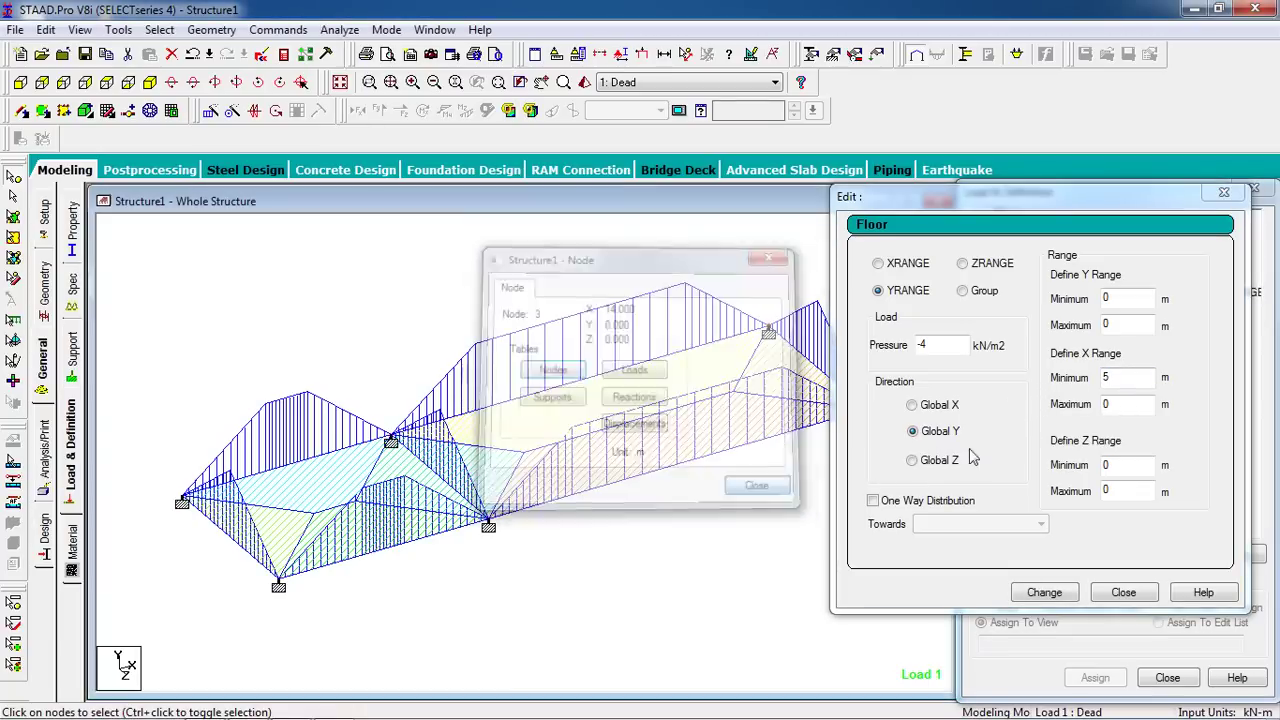
double_click(1116, 408)
type("14")
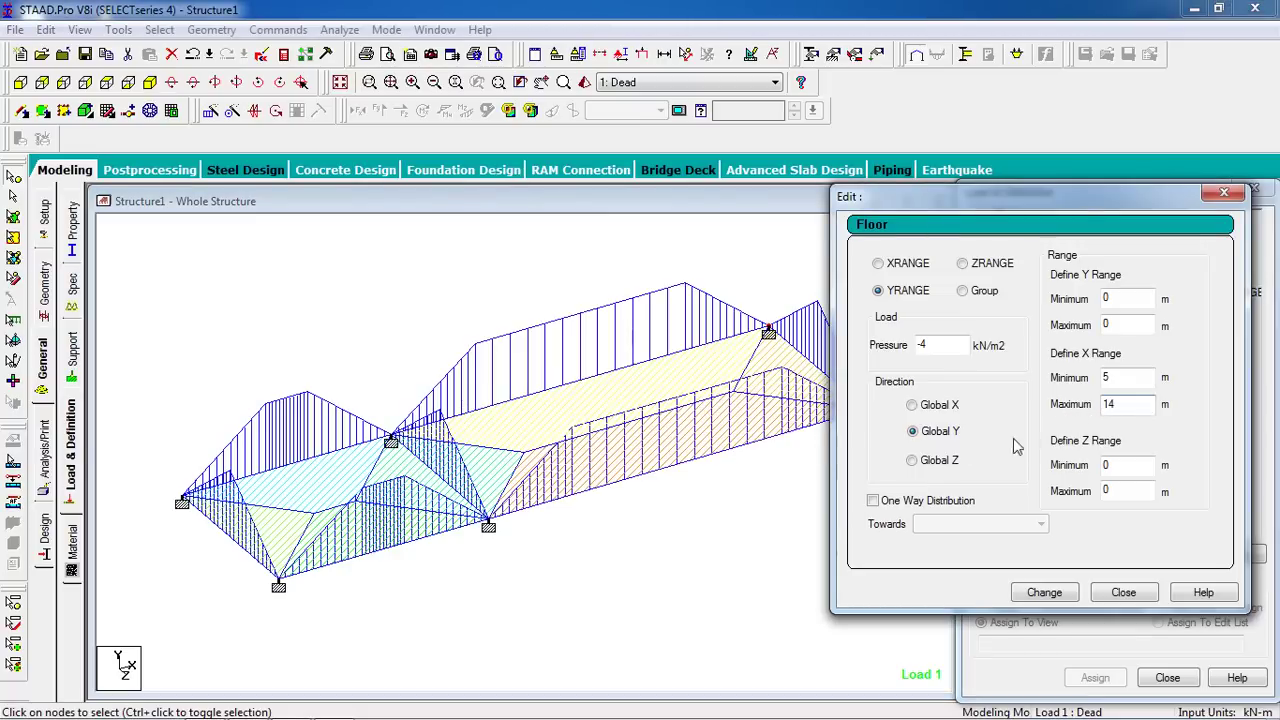
- Check the Z coordinates of the two nodes shared by the panels and set the floor load's maximum Z range to 4 m
double_click(396, 442)
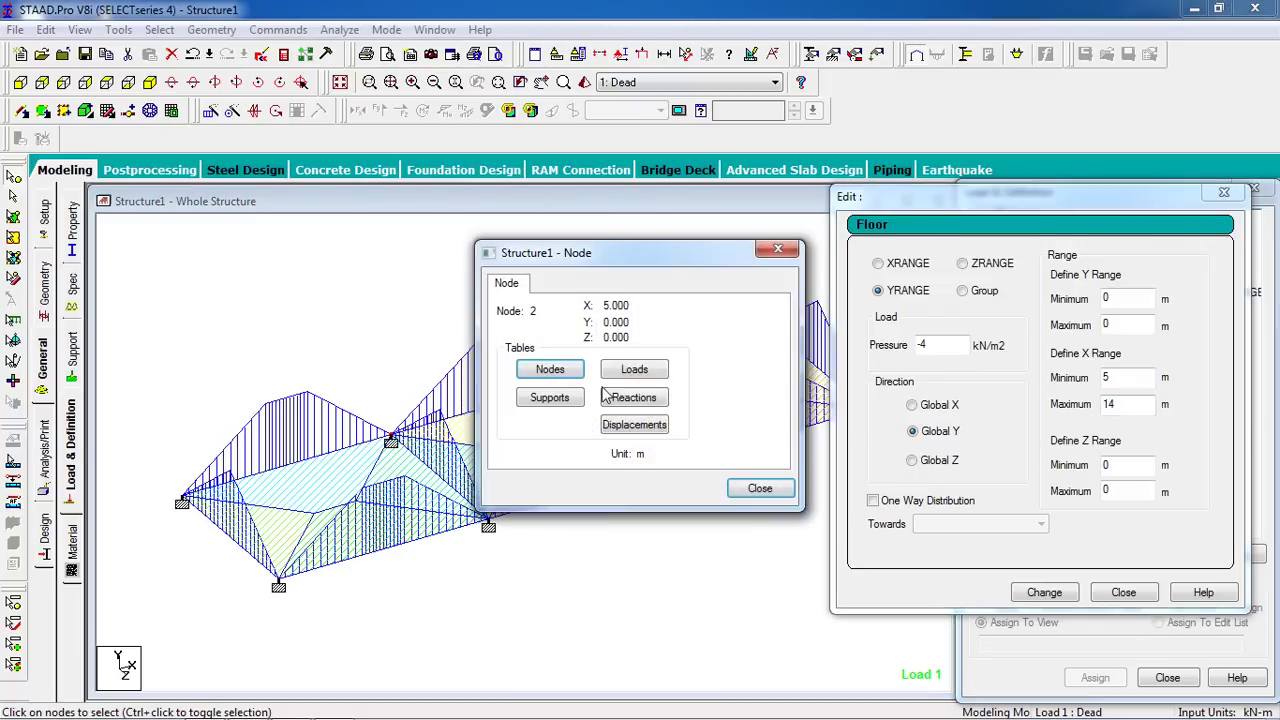
left_click(764, 490)
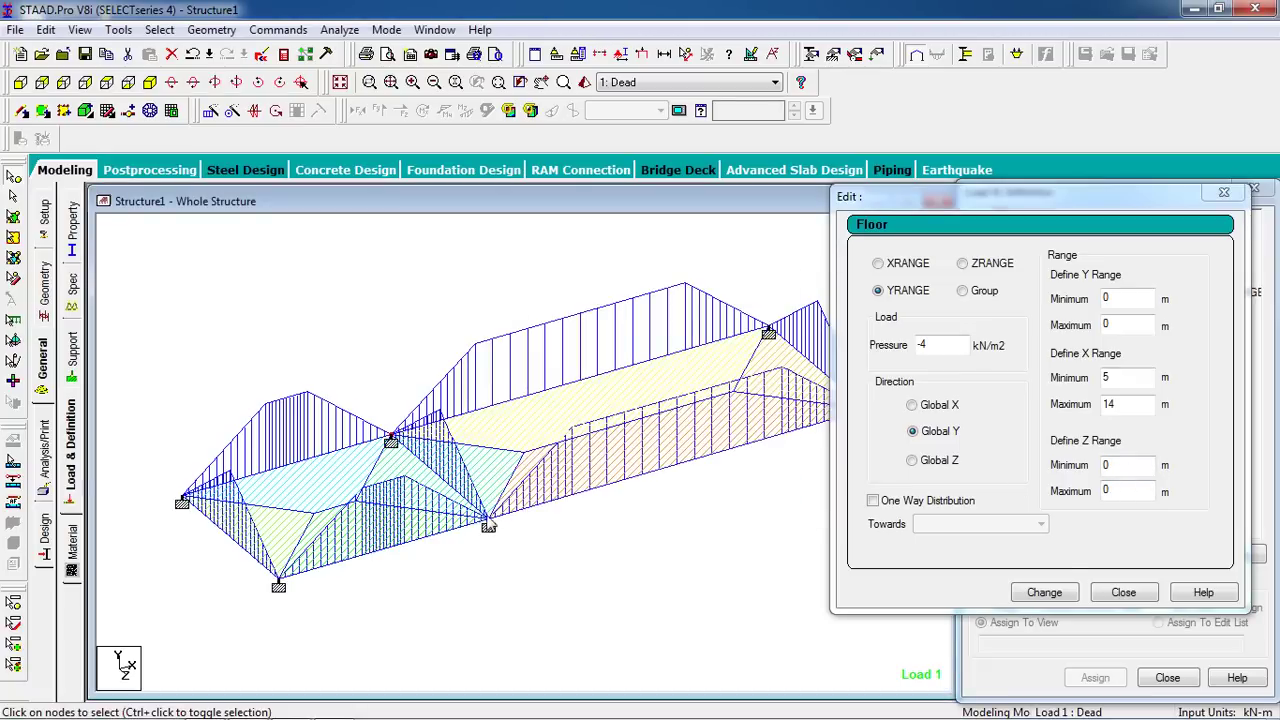
double_click(489, 523)
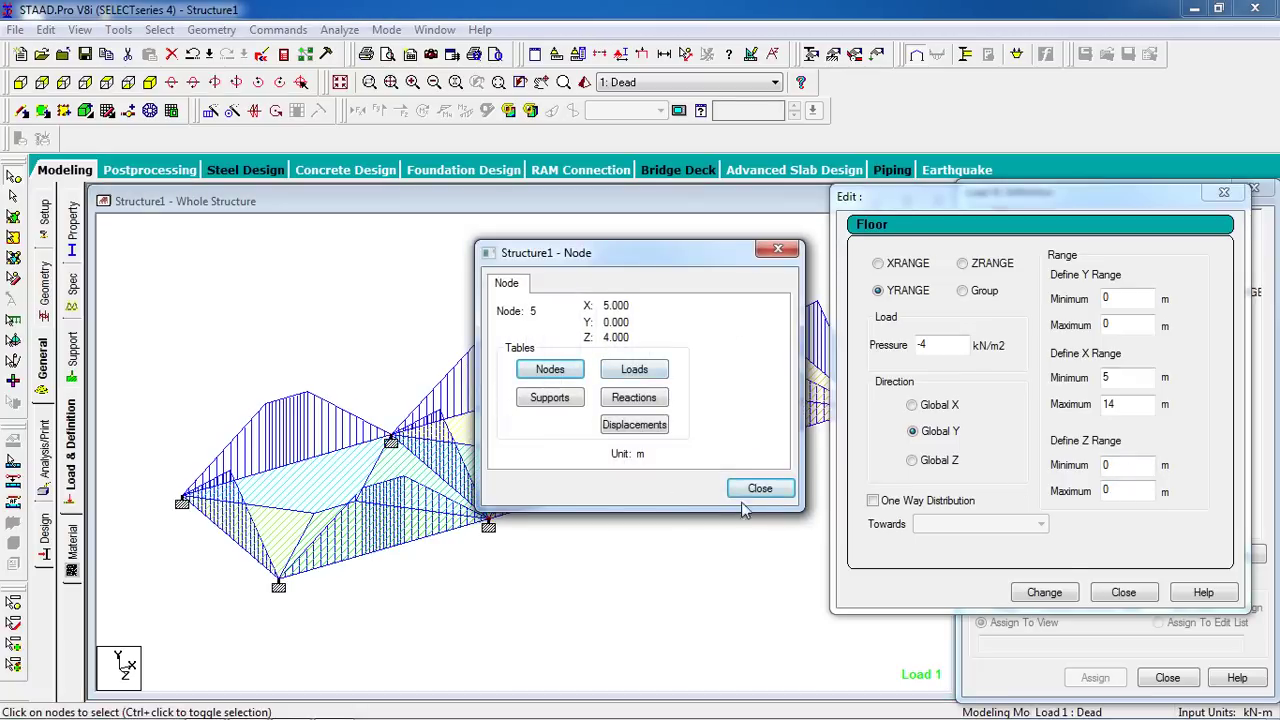
left_click(752, 490)
double_click(1112, 490)
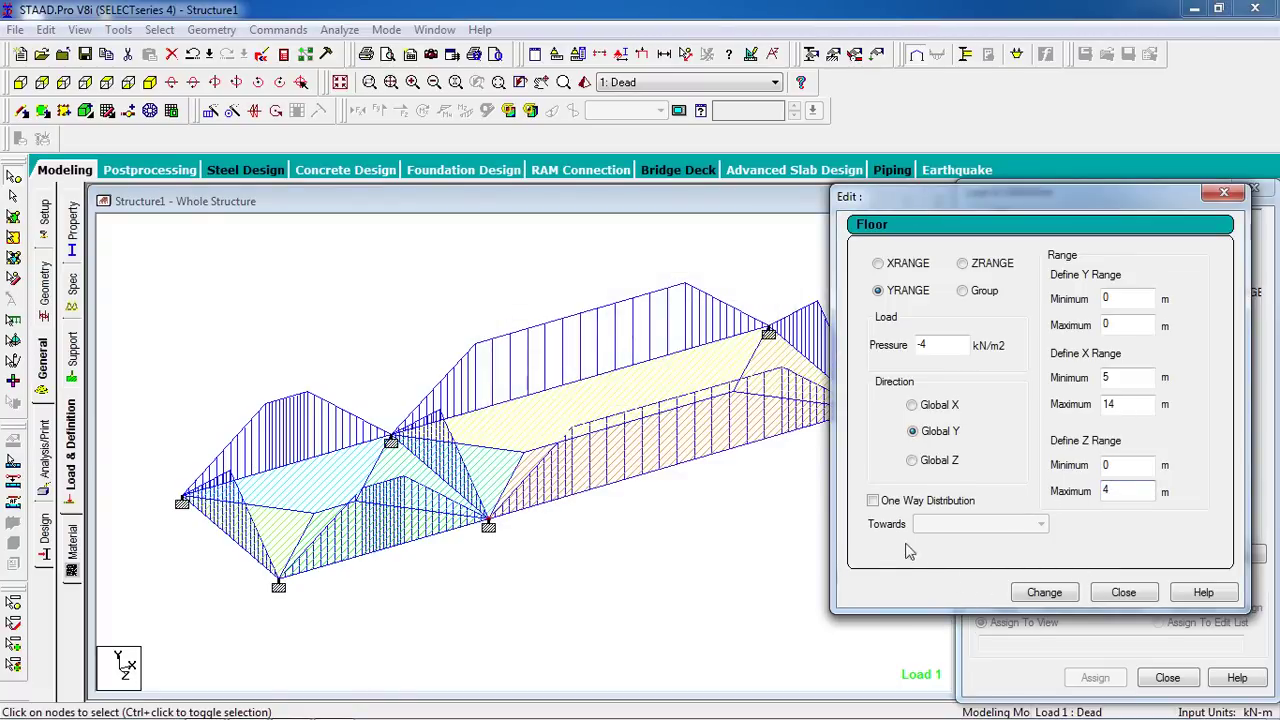
- Enable one-way distribution with the default longer direction and check it against the one-way slab sketch in AutoCAD, returning to STAAD.Pro
left_click(873, 502)
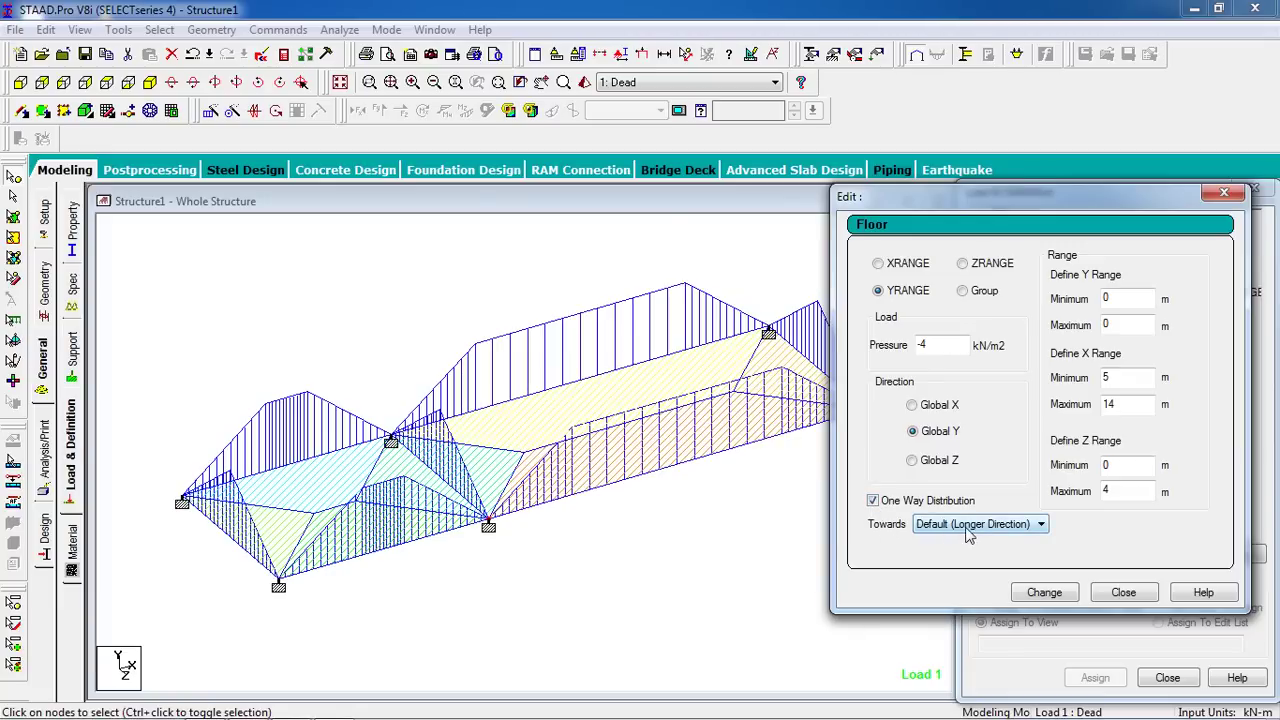
mouse_move(250, 712)
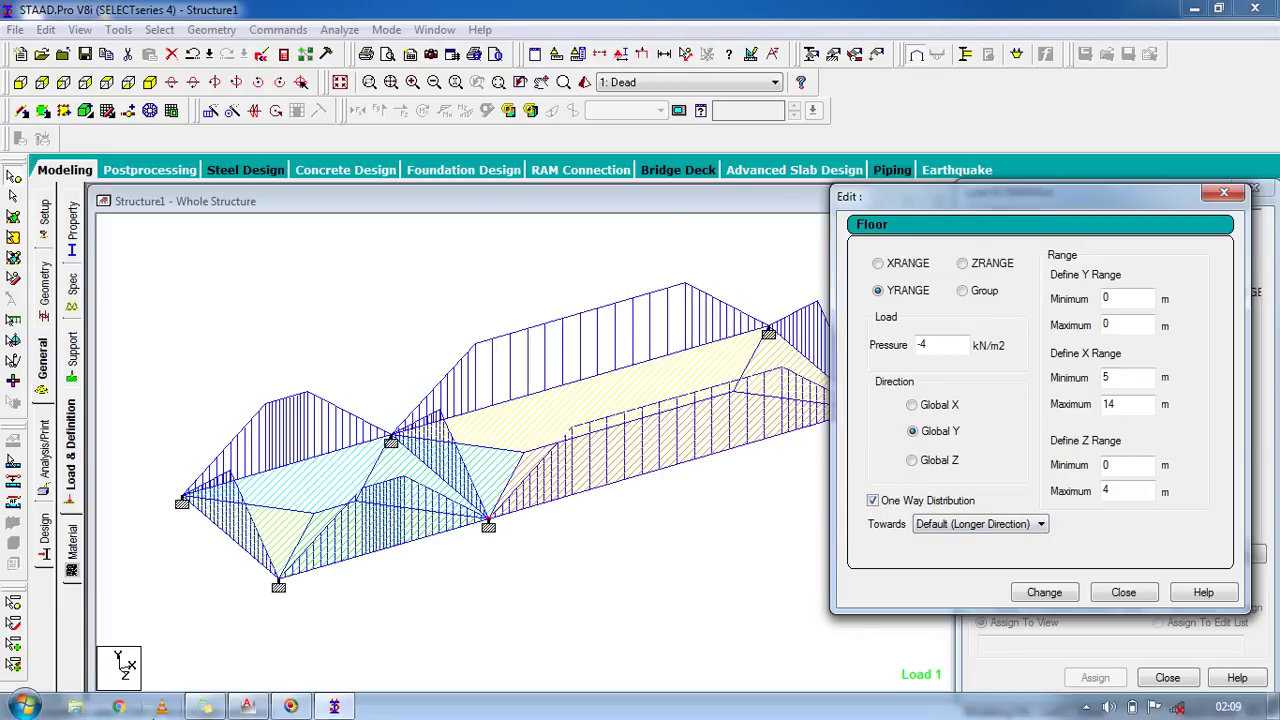
left_click(495, 556)
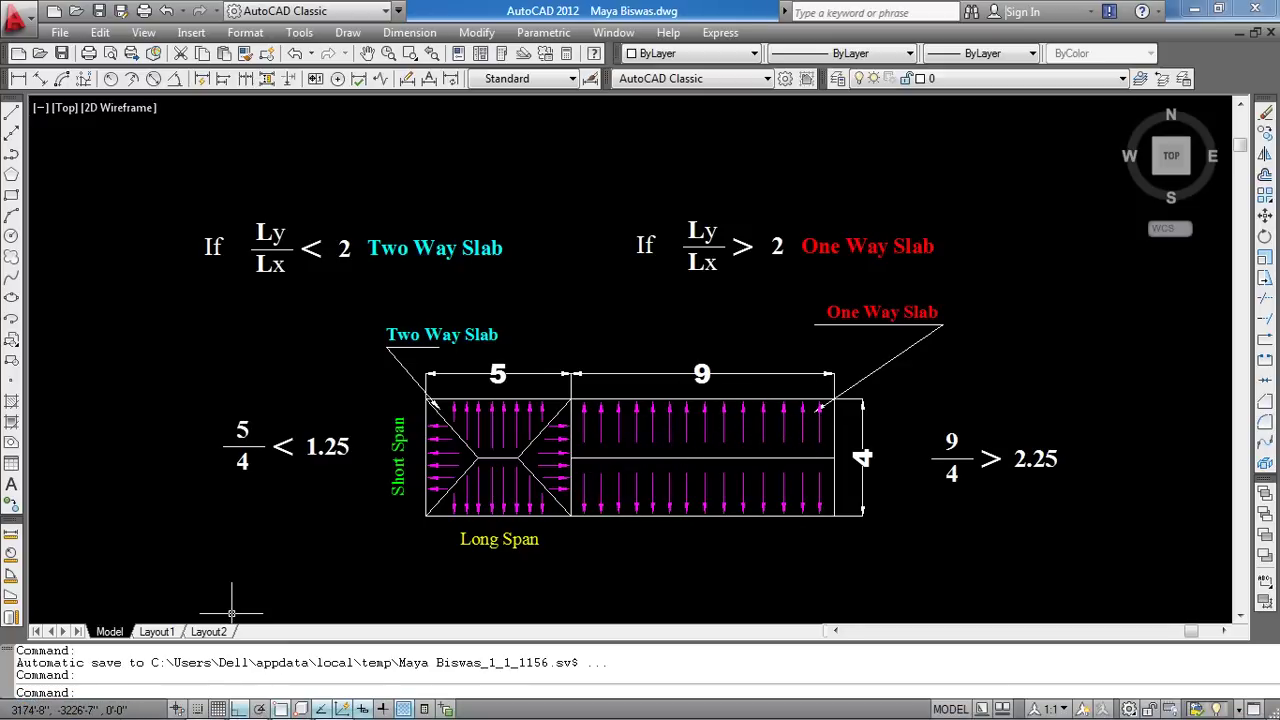
mouse_move(193, 708)
left_click(334, 707)
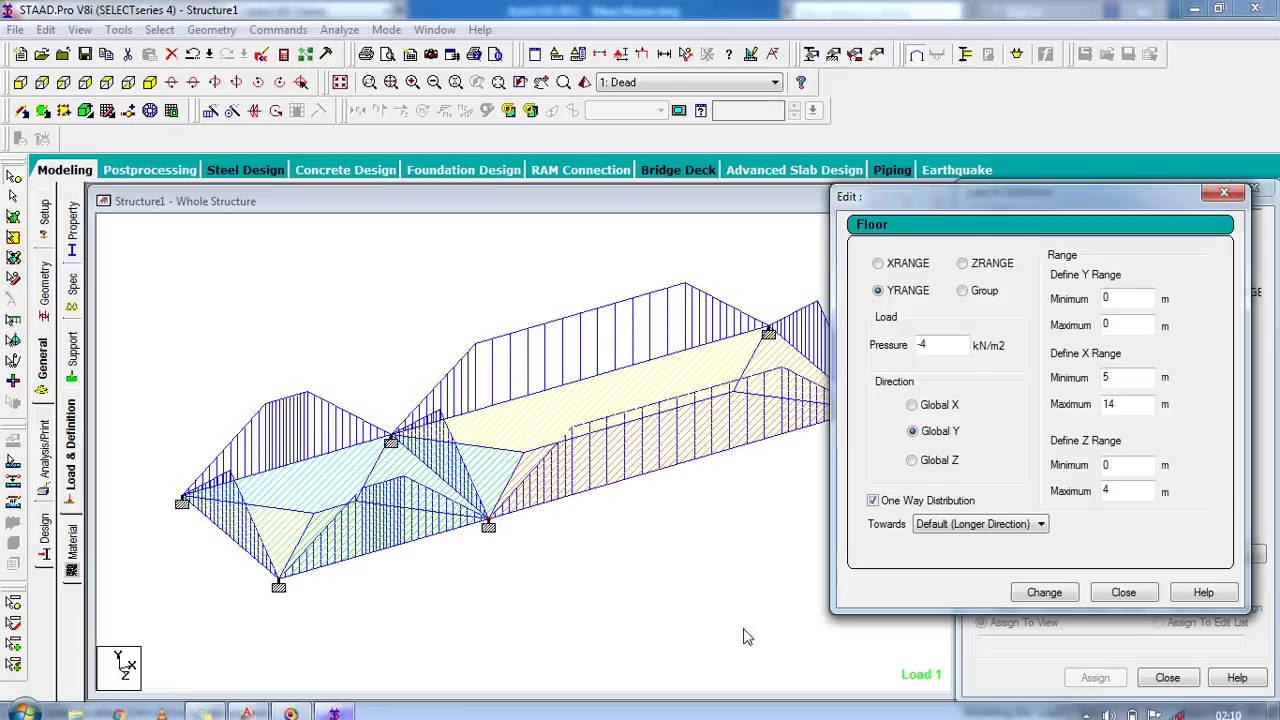
- Apply the one-way floor load change and compare the load distribution on the two-way and one-way panels
left_click(1044, 592)
left_click(1123, 592)
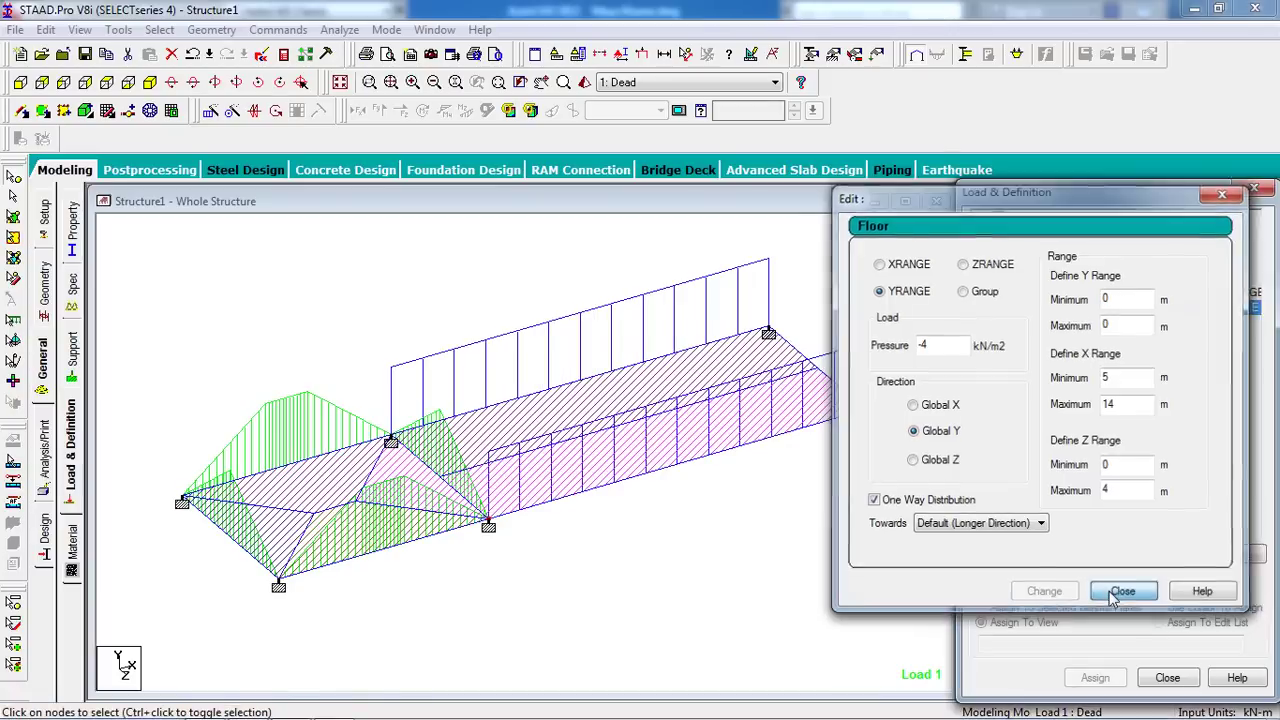
left_click(1146, 294)
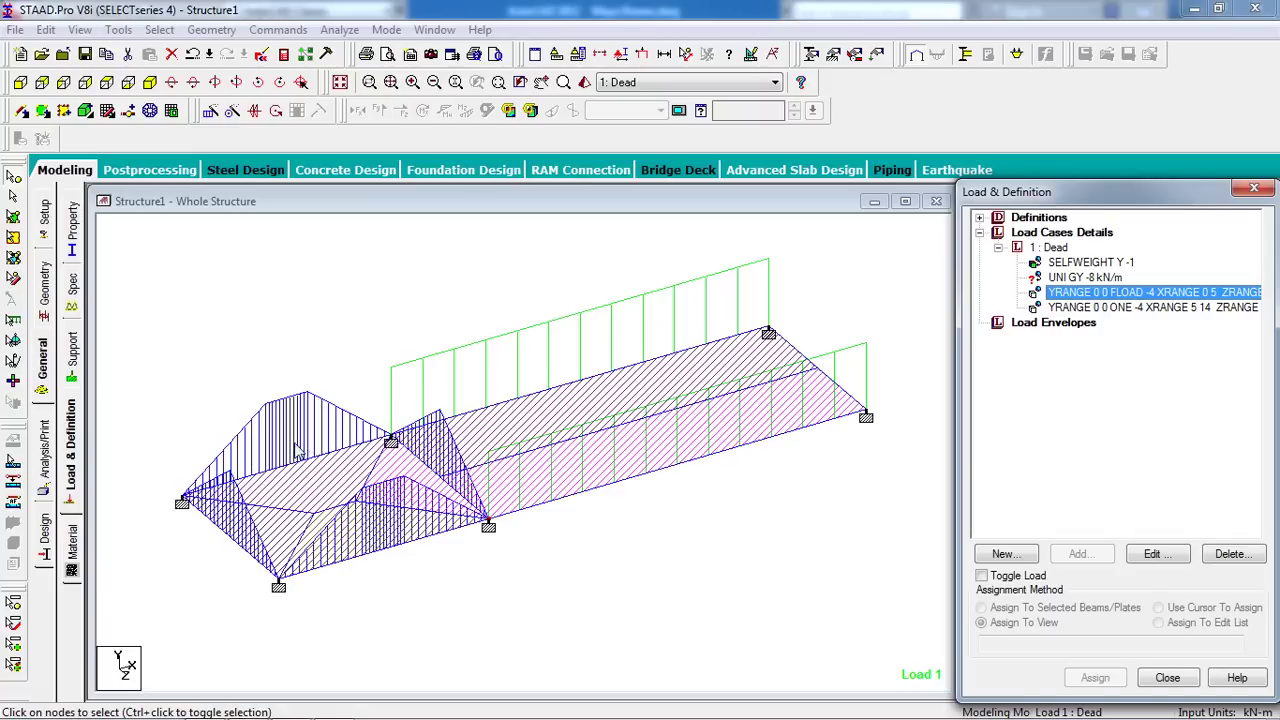
left_click(1170, 308)
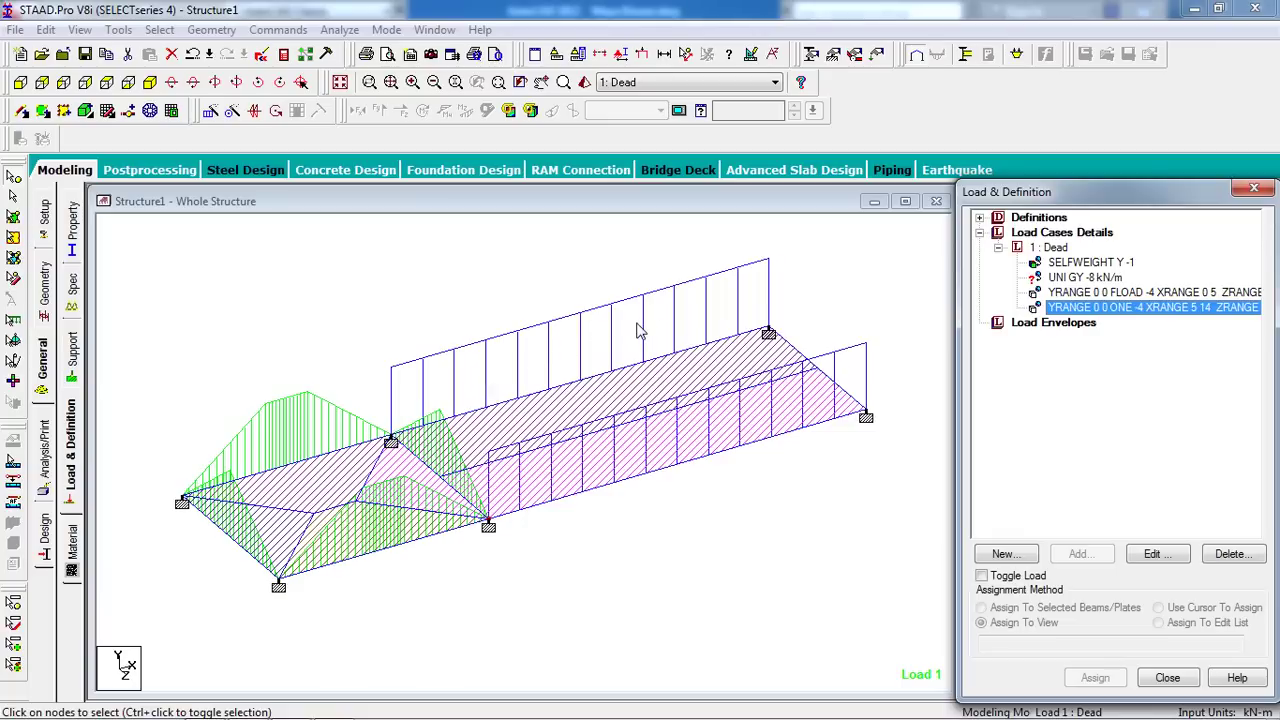
- Assign the GY -8 kN/m uniform member load to all beams as the selected members, and review it alongside the two floor loads
left_click(1056, 279)
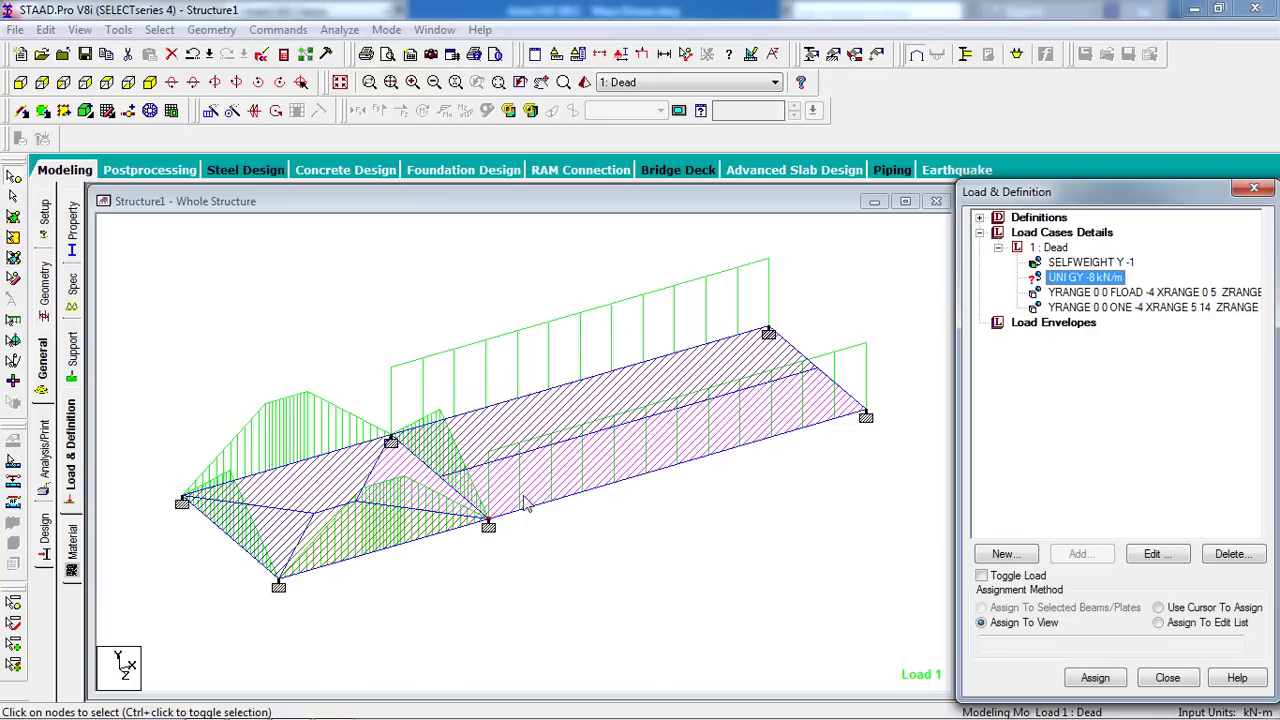
left_click(365, 330)
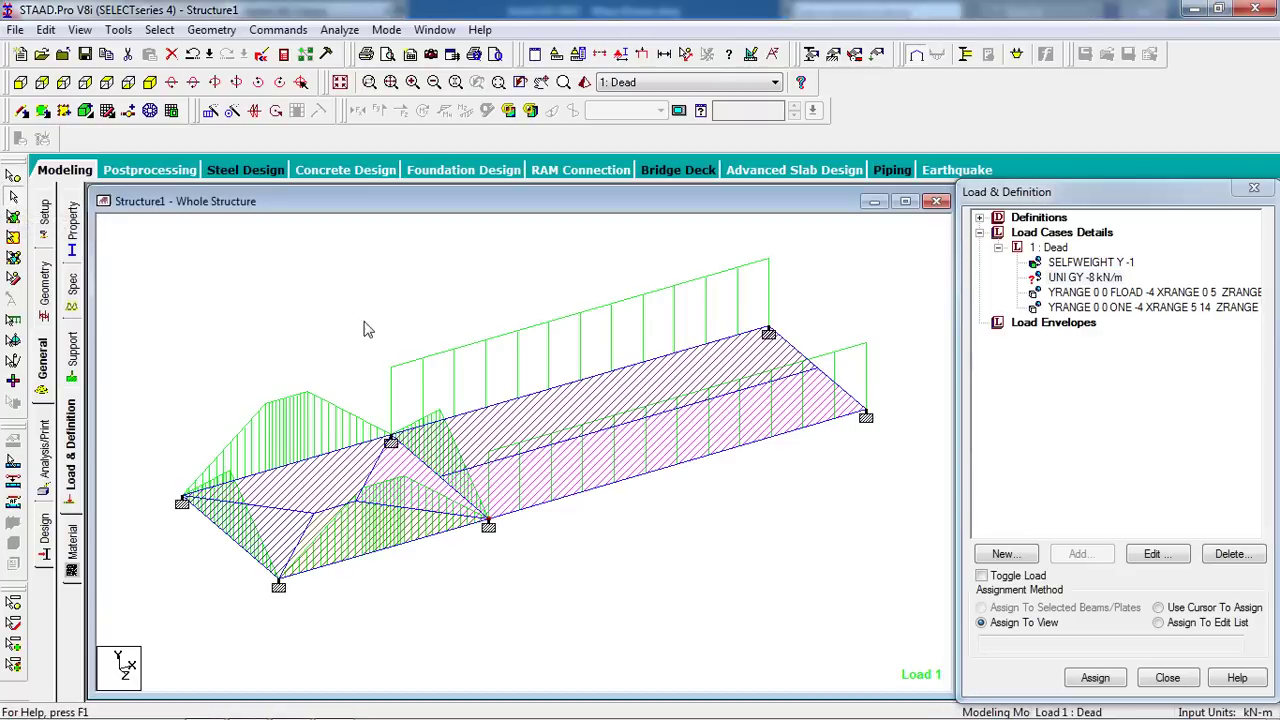
left_click(308, 579)
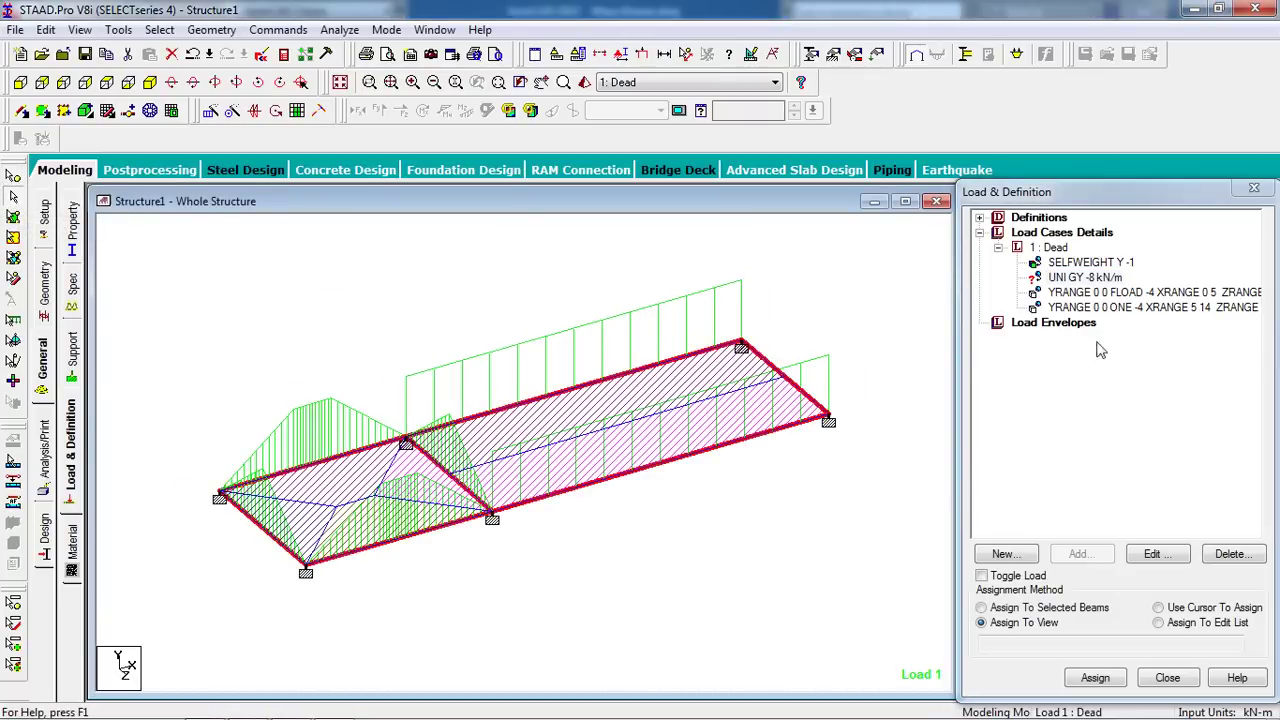
left_click(997, 609)
left_click(1040, 607)
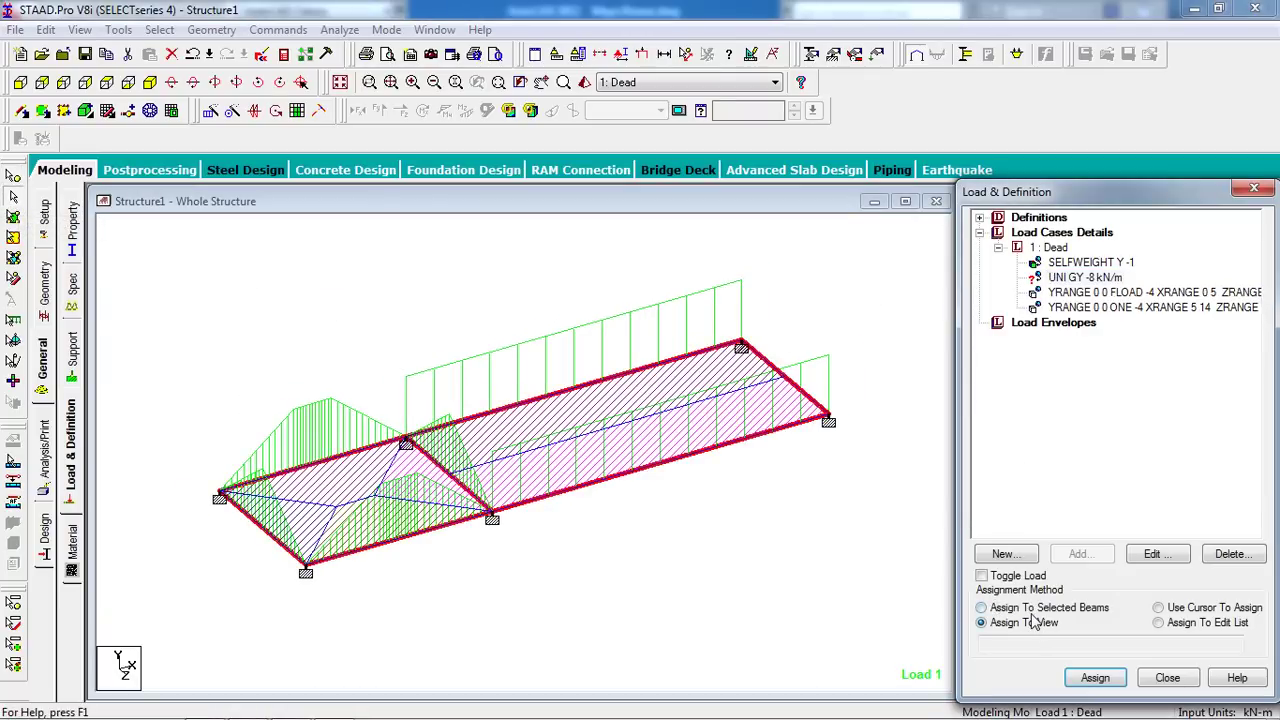
left_click(1095, 677)
key("Return")
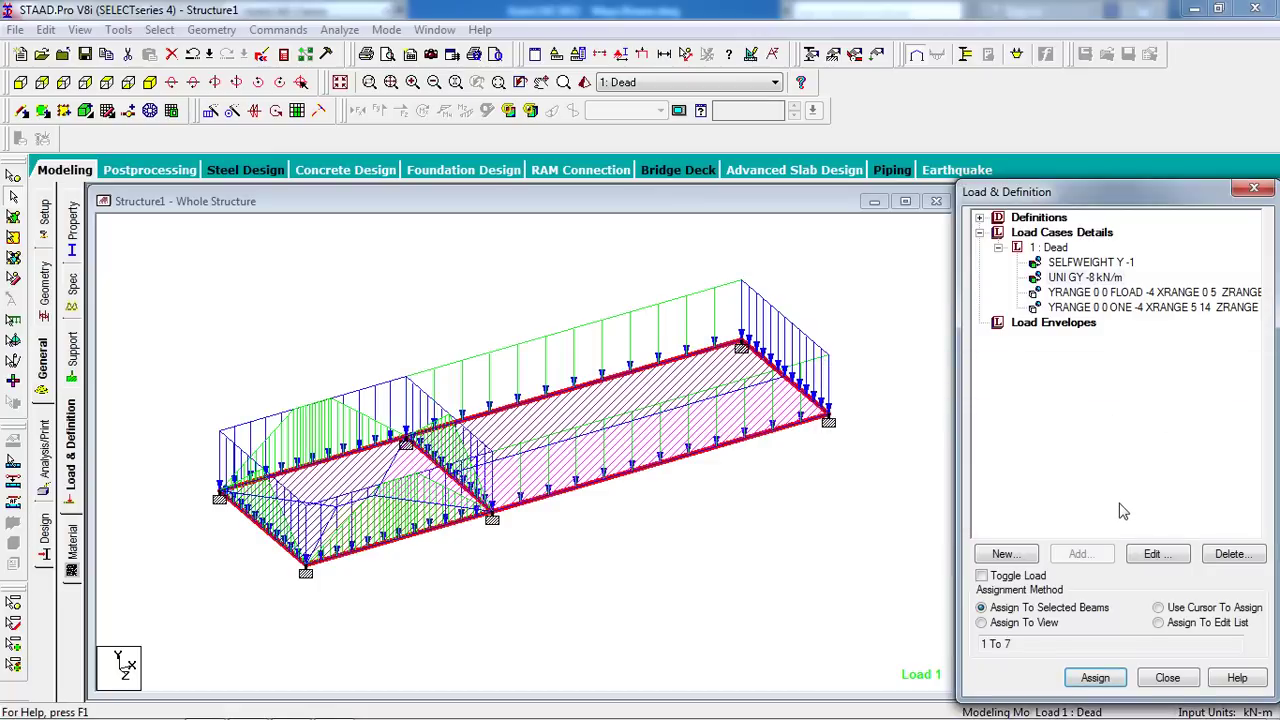
left_click(862, 503)
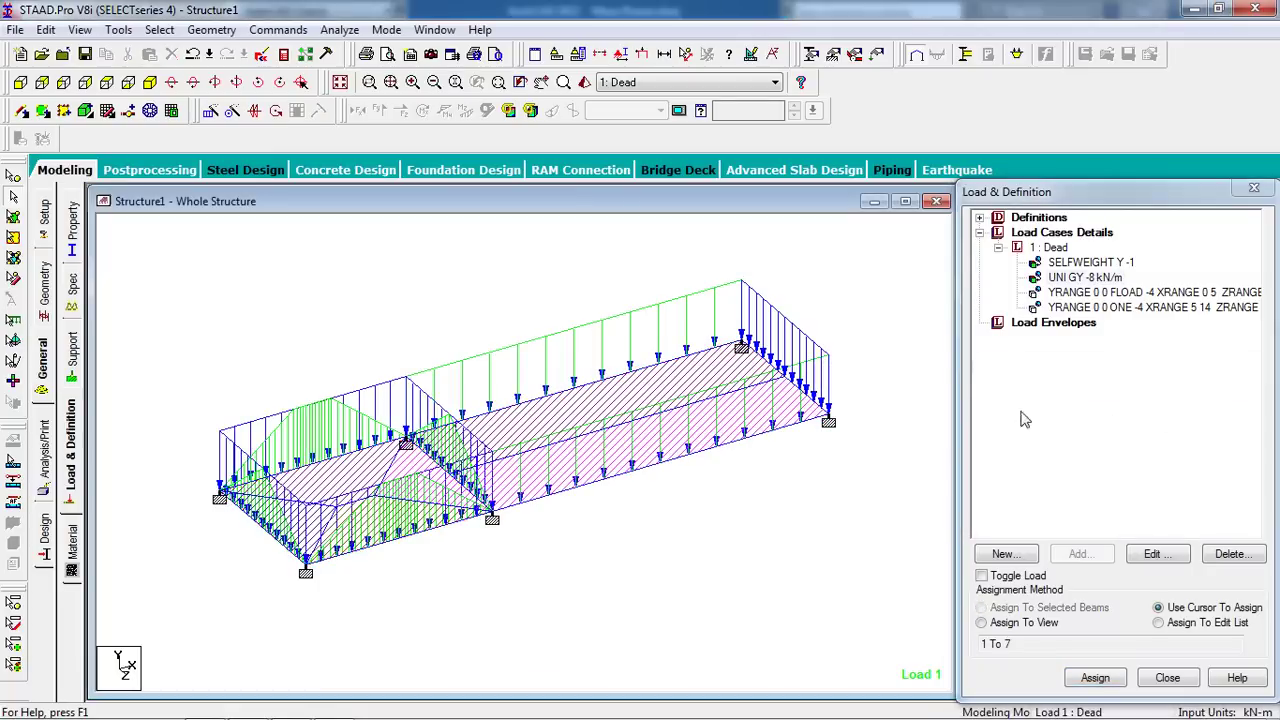
left_click(1127, 293)
left_click(1123, 309)
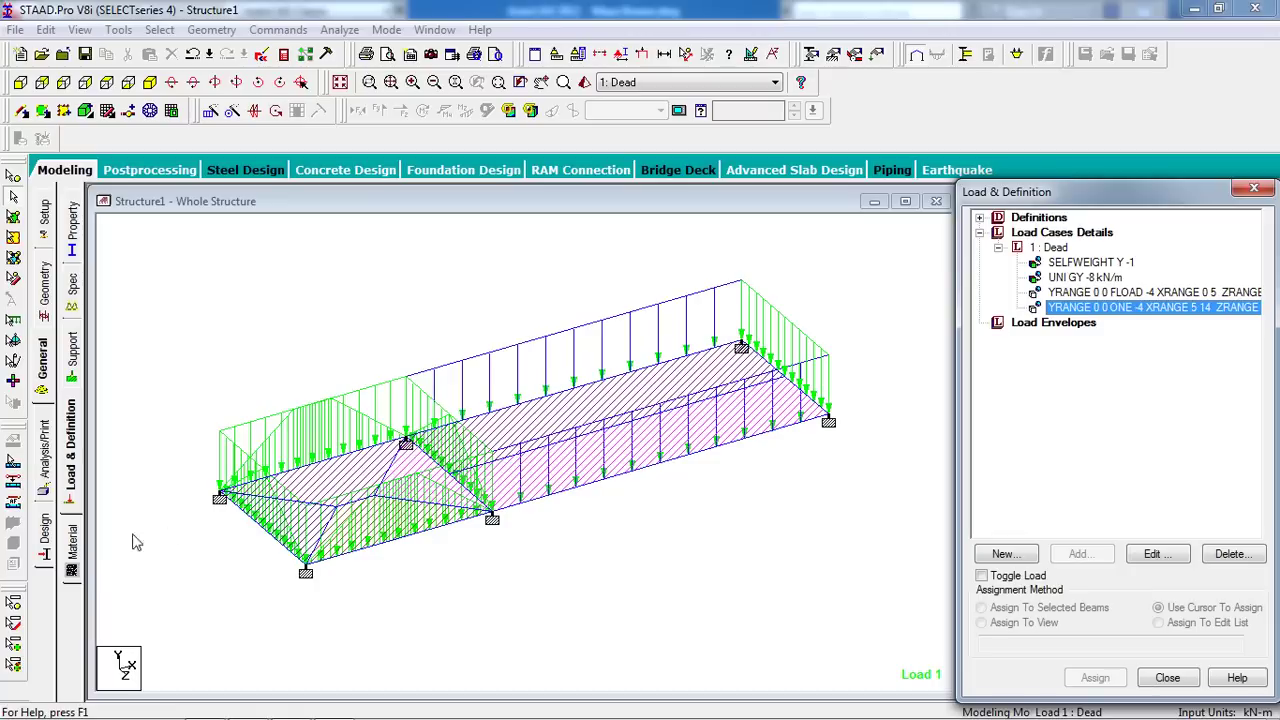
- Open the concrete design settings and set the current design code to BS 8007
left_click(45, 550)
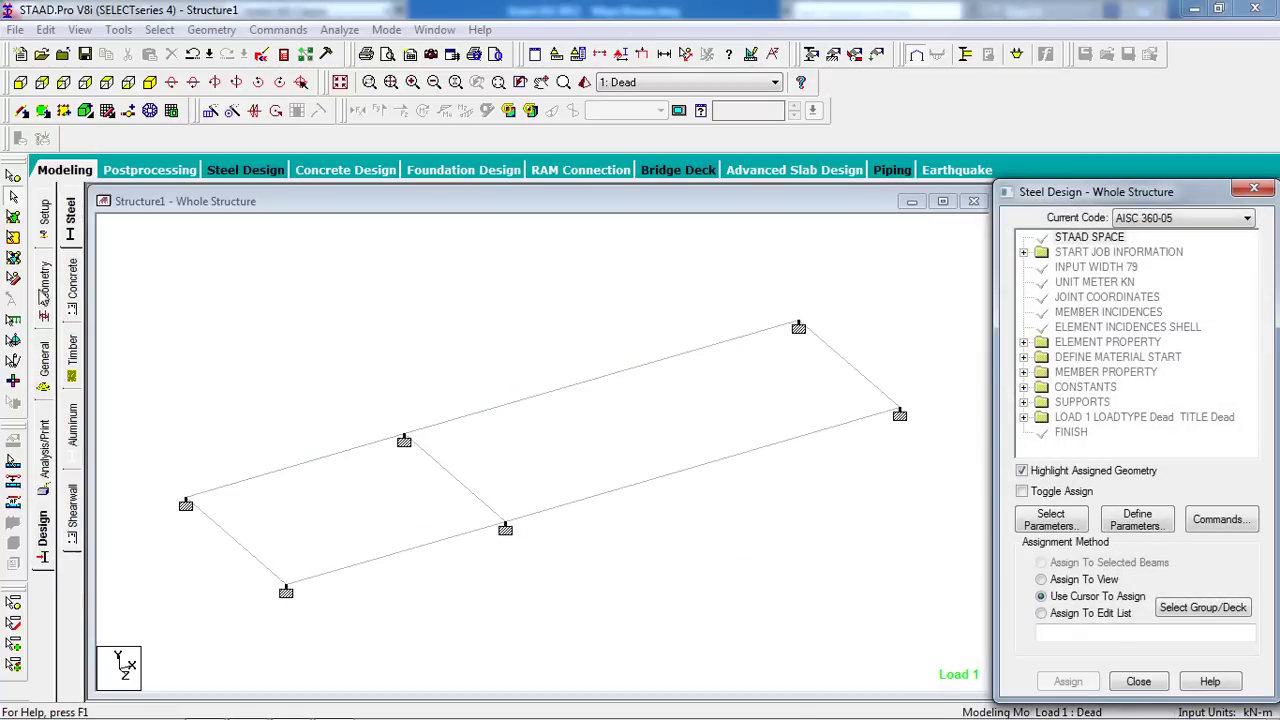
left_click(78, 285)
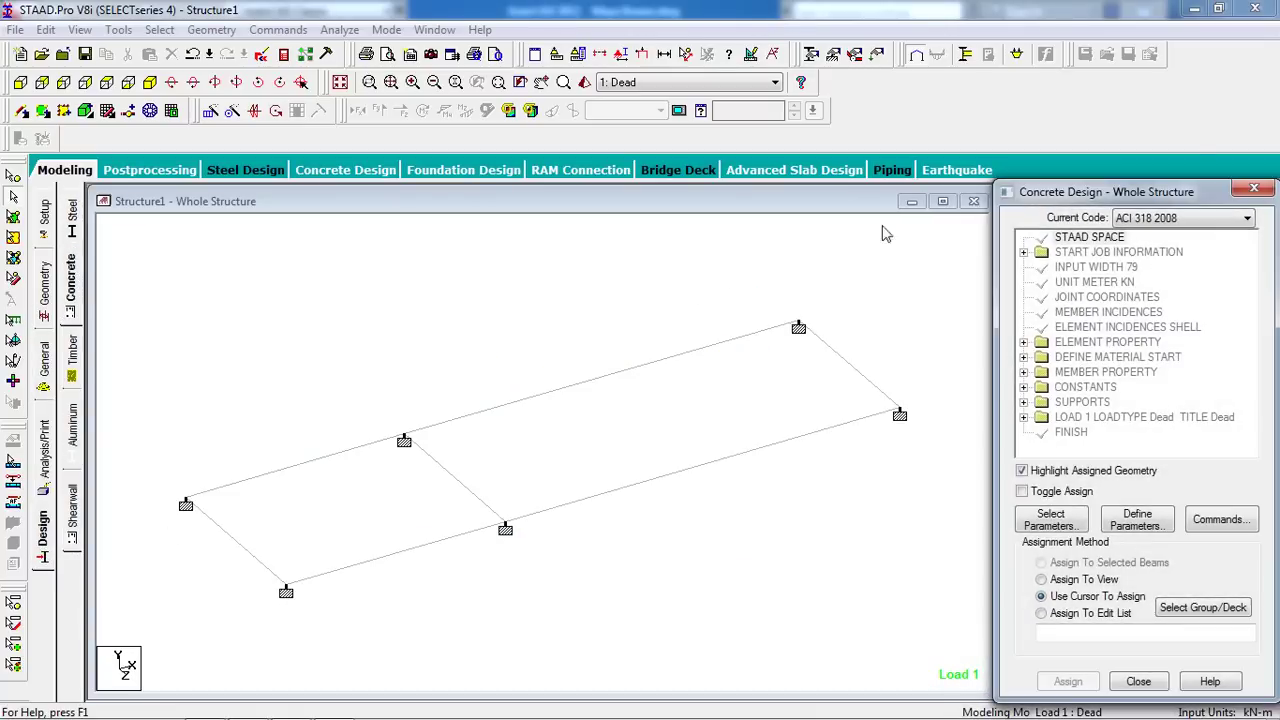
left_click(1188, 220)
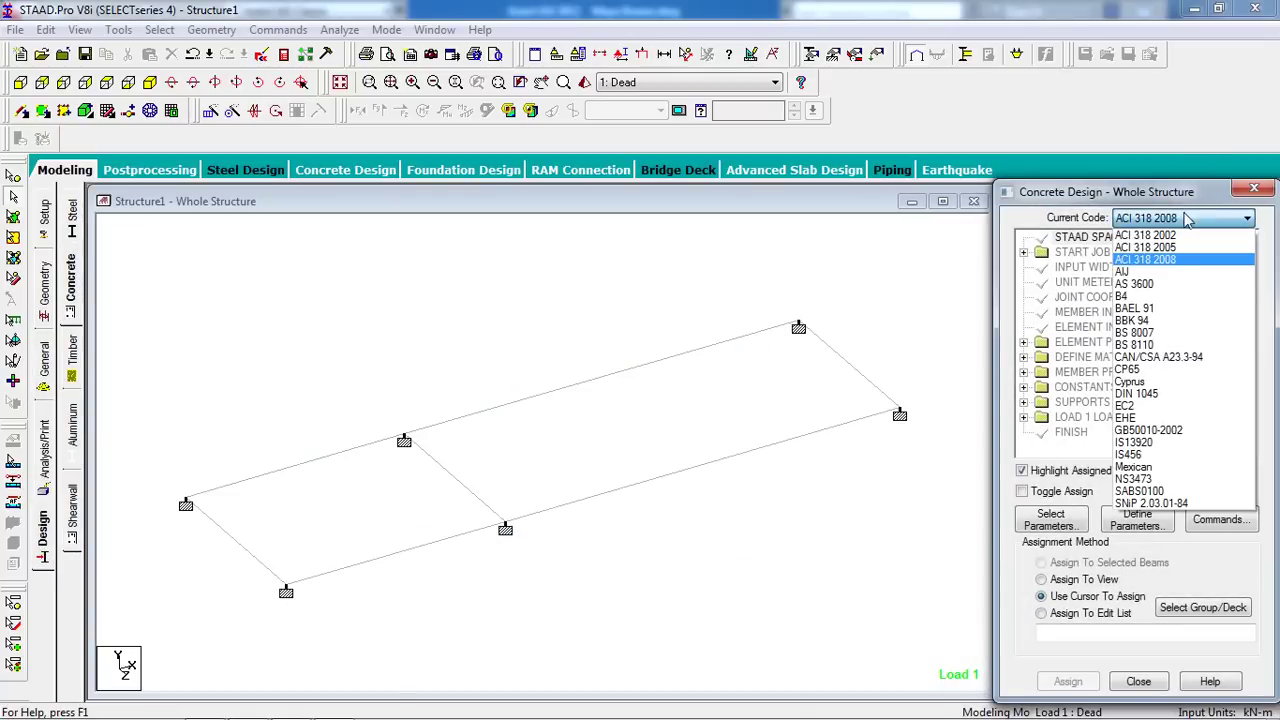
left_click(1188, 336)
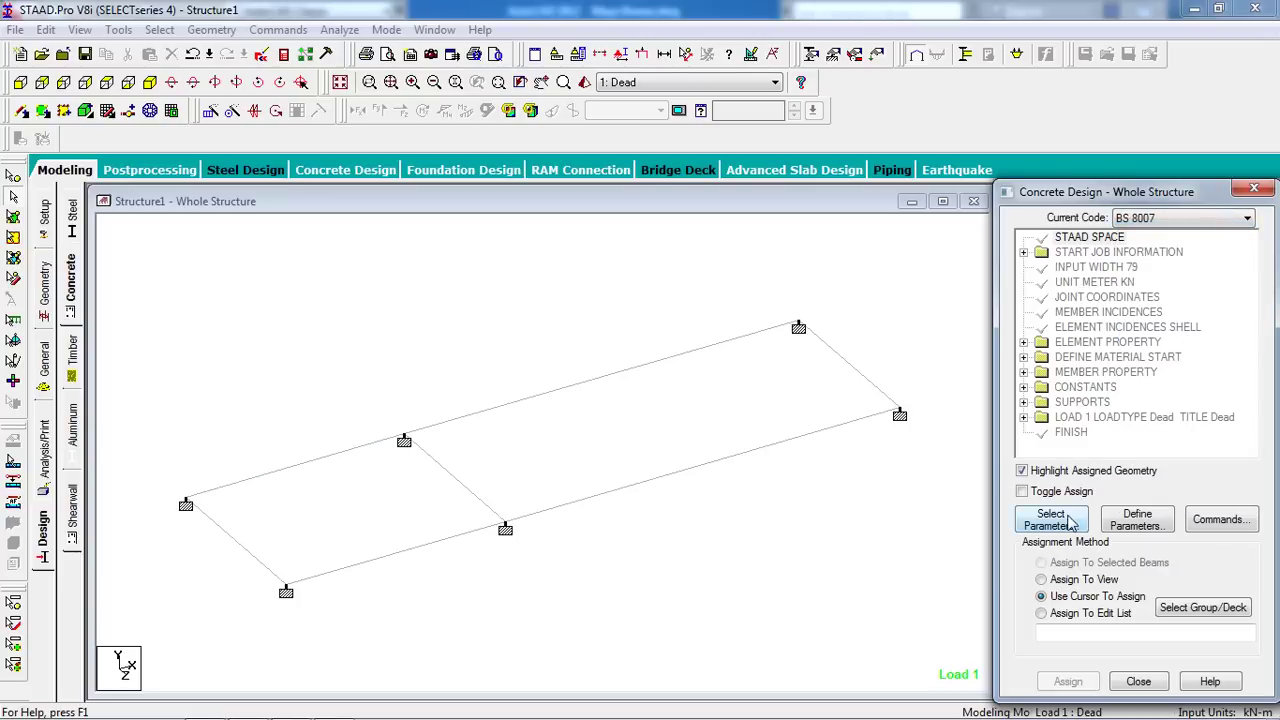
- Limit the selected concrete design parameters to Clear, Fc and Fymain and confirm the selection
left_click(1072, 525)
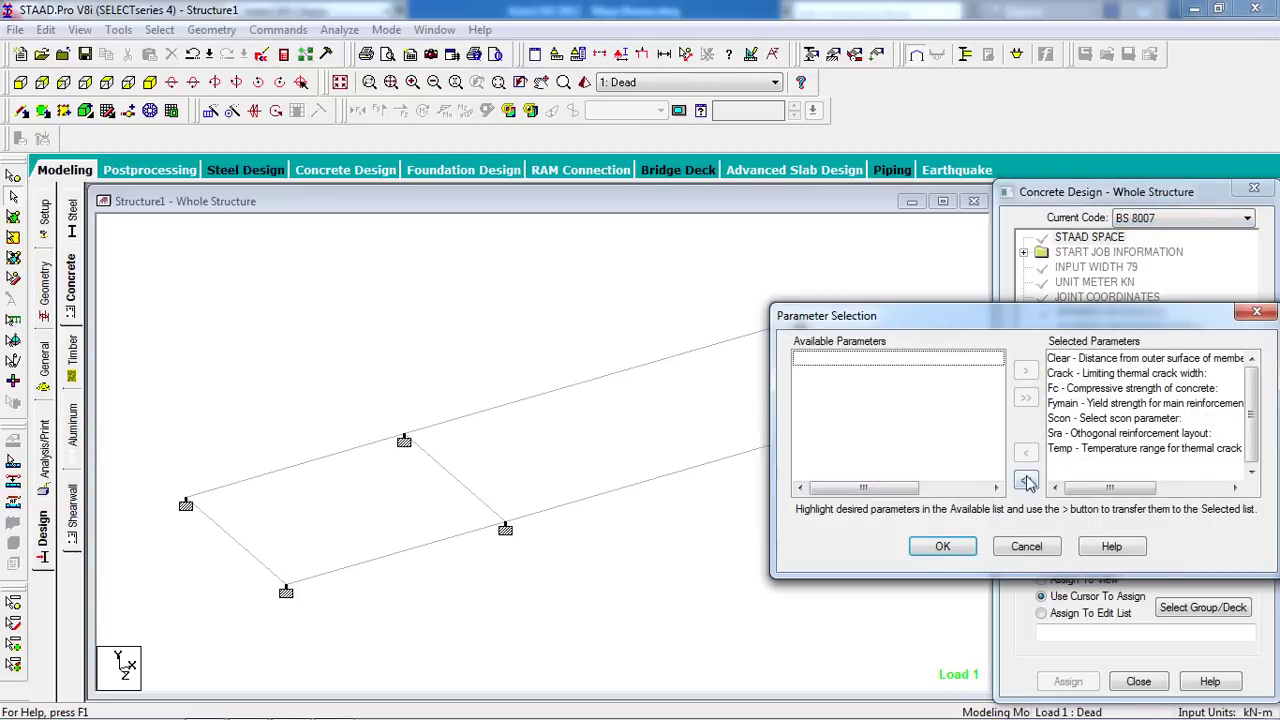
left_click(1028, 482)
left_click(913, 360)
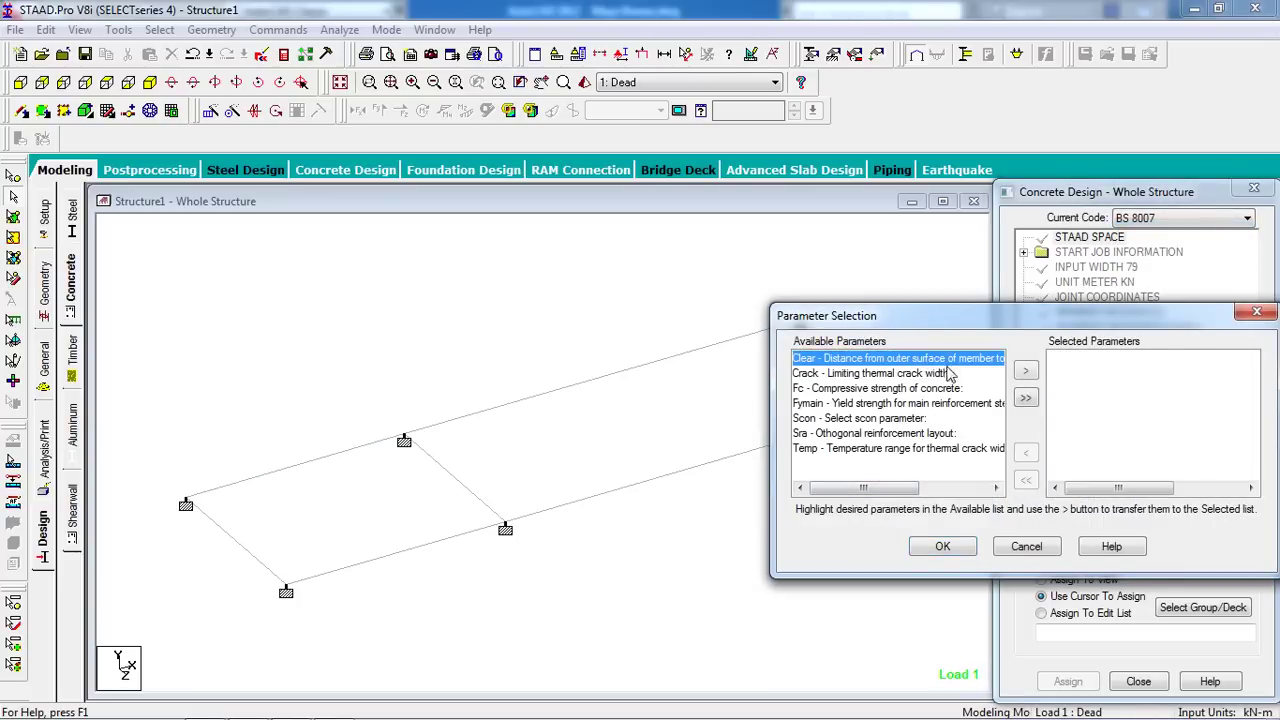
left_click(1025, 370)
left_click(928, 378)
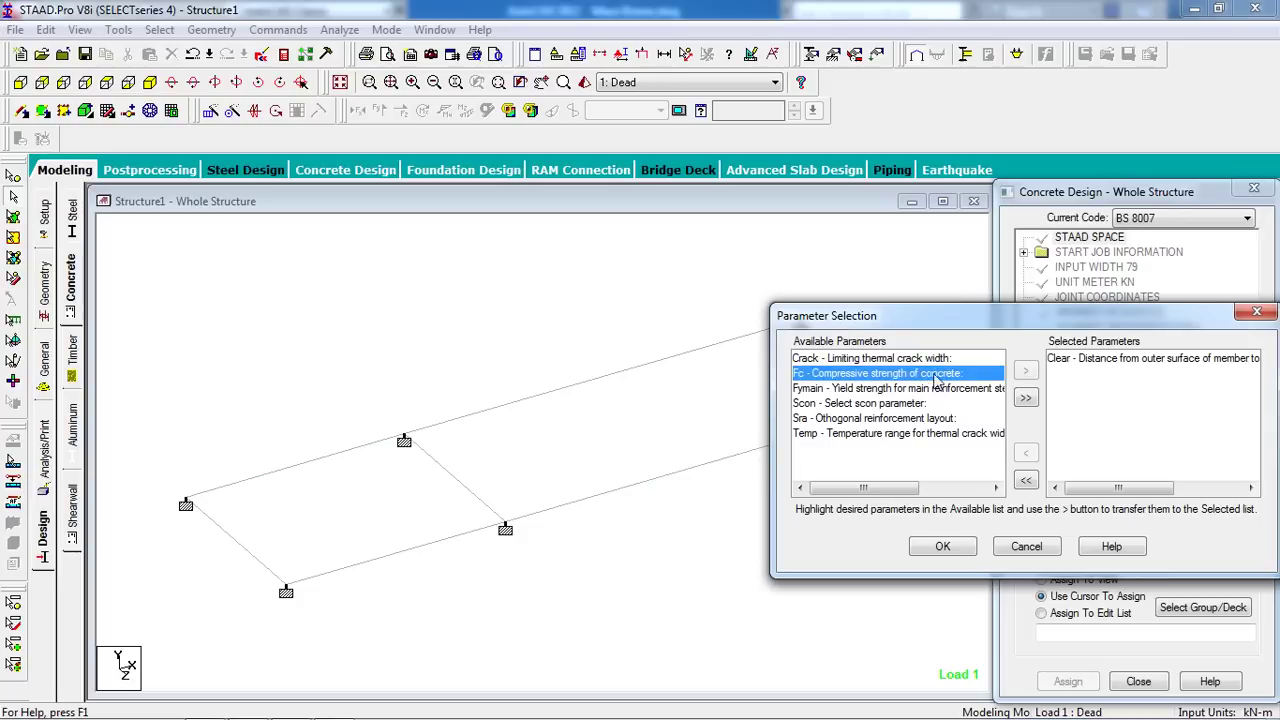
left_click(1025, 371)
left_click(998, 376)
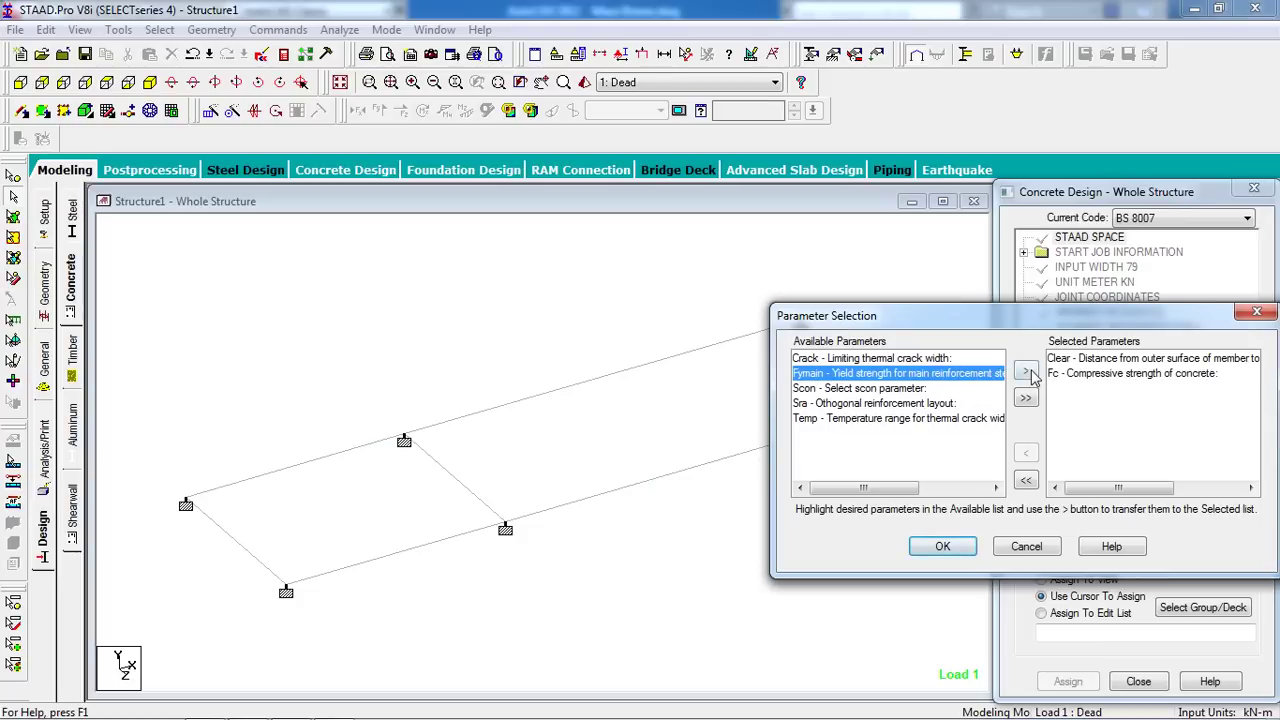
left_click(1025, 371)
left_click(950, 548)
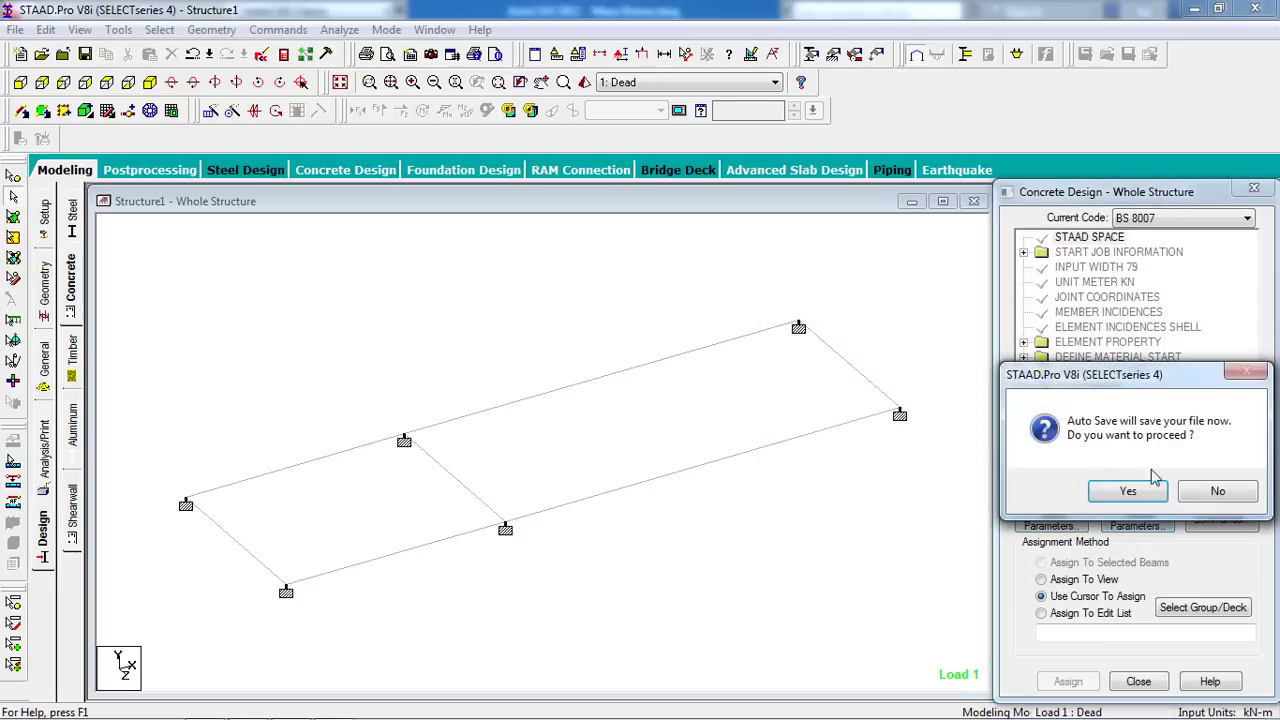
- Decline the auto save and add the CLEAR design parameter with a distance of 0.025 m to the main reinforcement
left_click(1208, 491)
left_click(1137, 519)
left_click(690, 318)
type(".025")
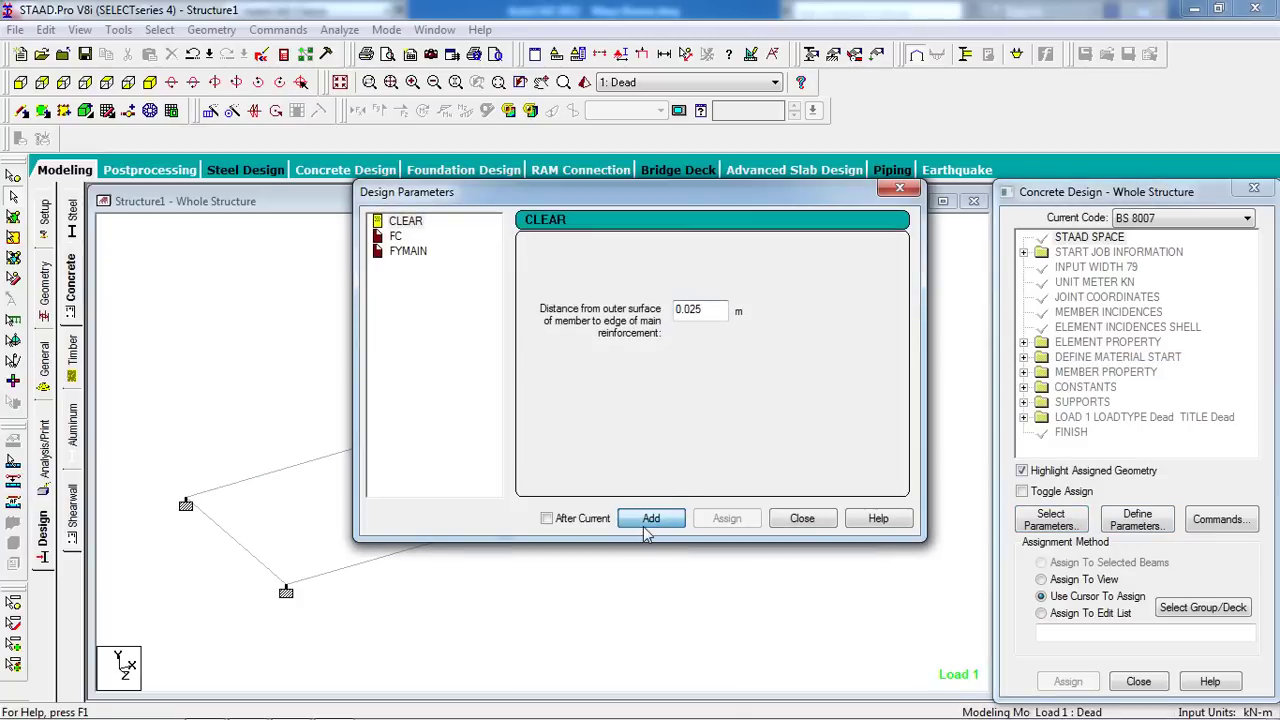
left_click(648, 523)
- Add the FC design parameter with a concrete compressive strength of 20000 kN/m2
left_click(397, 236)
left_click_drag(718, 313, 645, 323)
type("20")
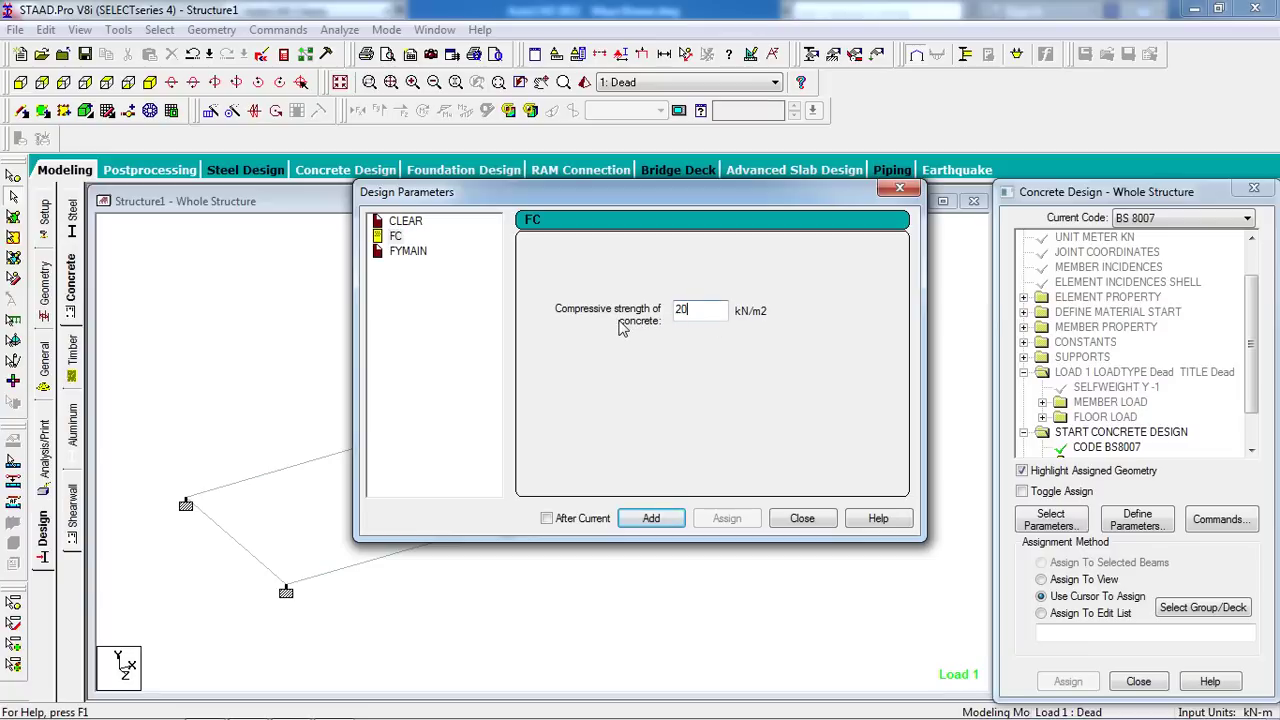
type("00000000")
key("BackSpace")
key("BackSpace")
key("BackSpace")
key("BackSpace")
key("BackSpace")
key("BackSpace")
key("BackSpace")
key("BackSpace")
key("BackSpace")
key("BackSpace")
key("BackSpace")
key("Left")
key("Left")
left_click(651, 518)
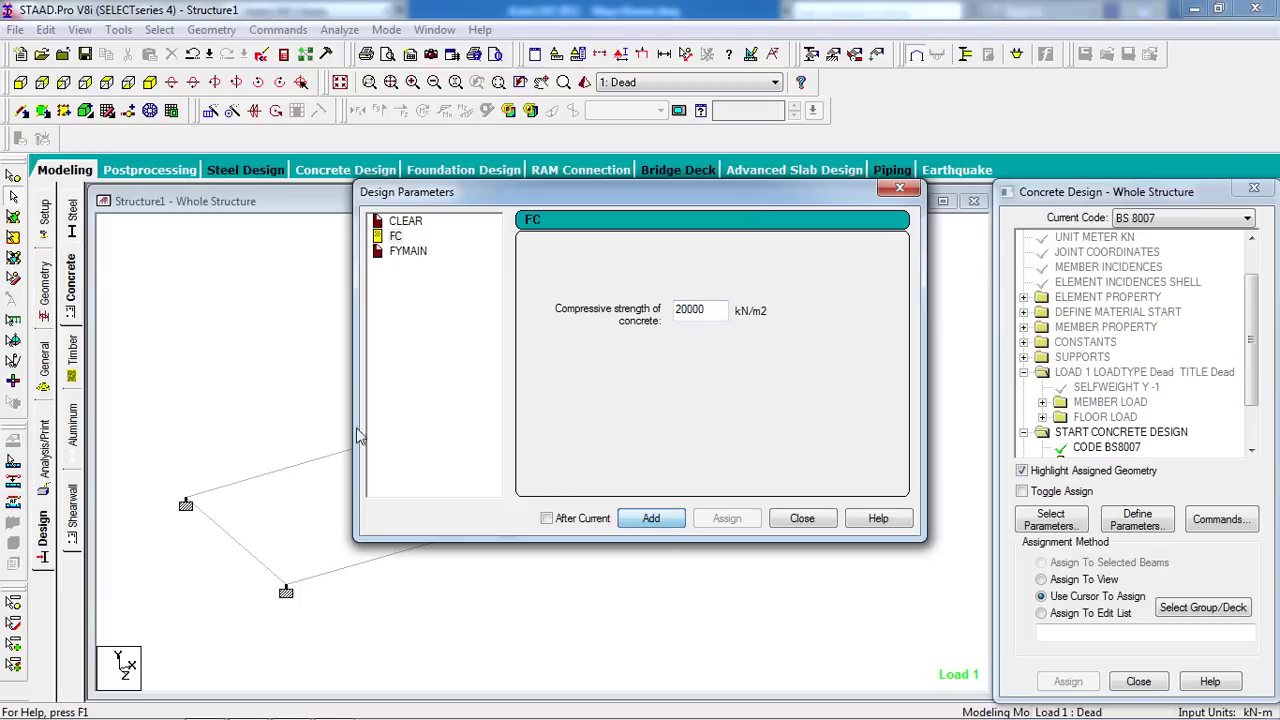
- Add the FYMAIN design parameter with a main reinforcement yield strength of 415000 kN/m2 and finish defining parameters
left_click(396, 240)
left_click(414, 248)
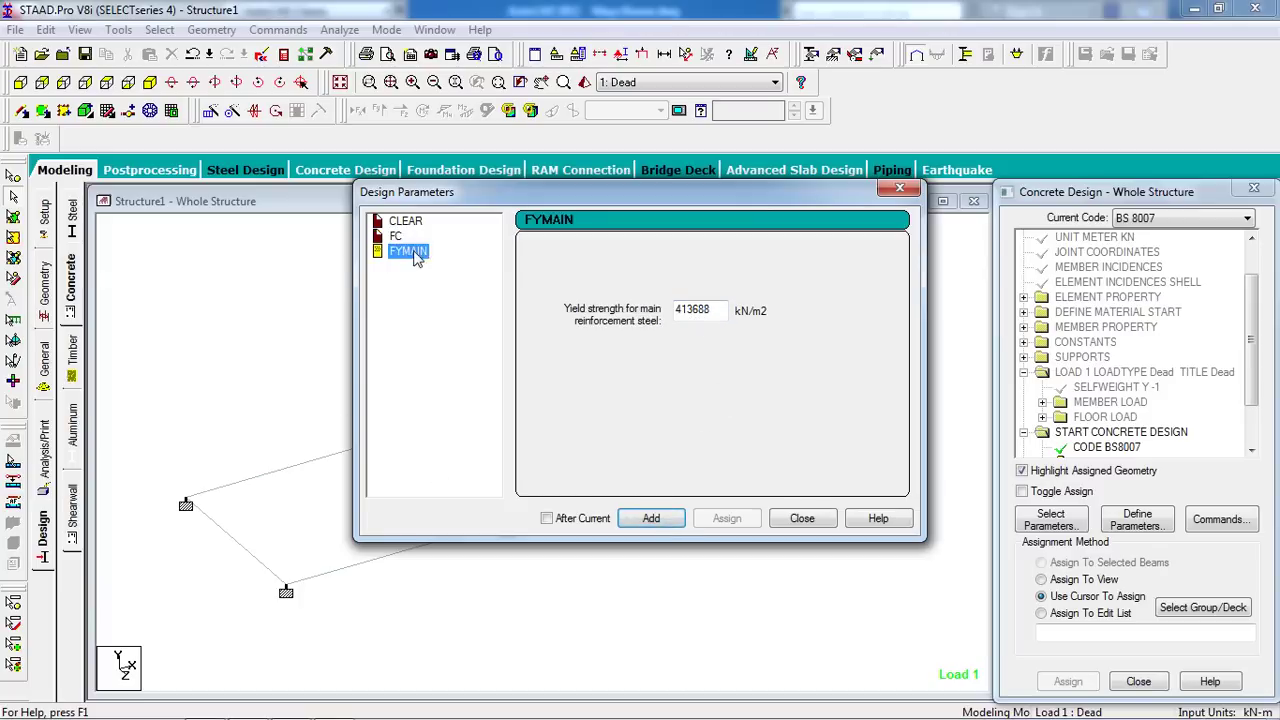
double_click(683, 313)
type("415000")
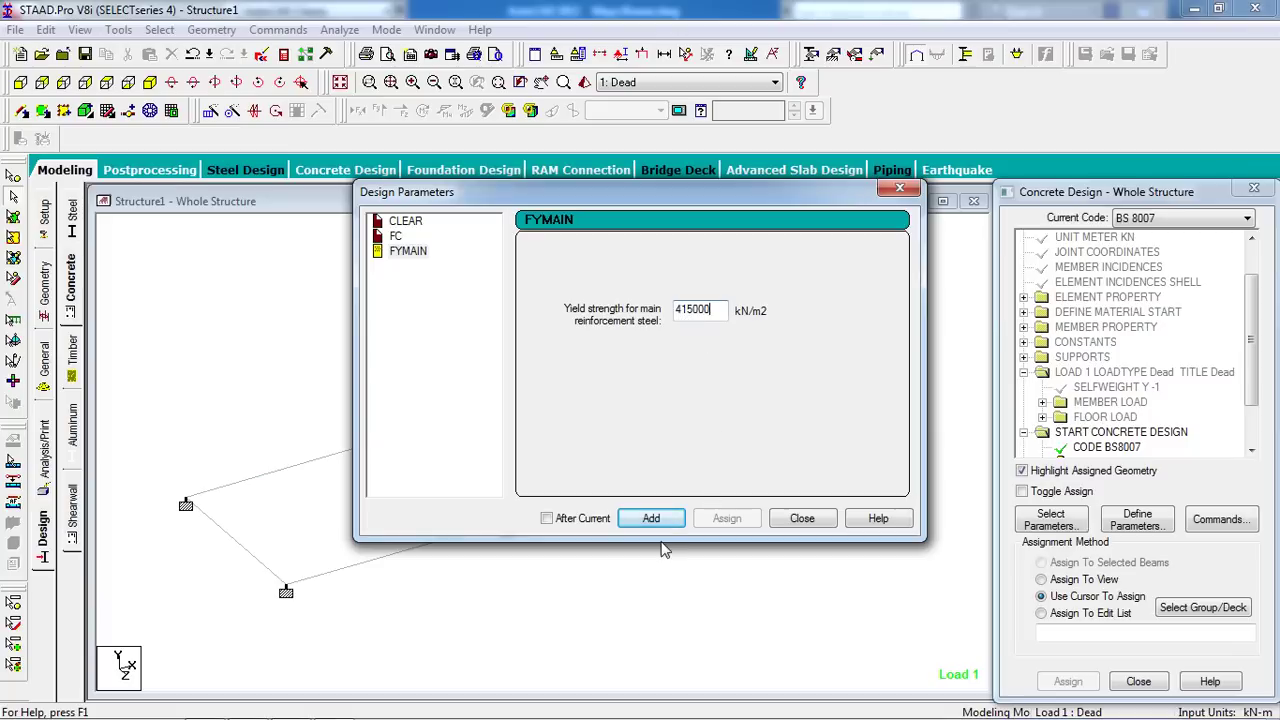
left_click(662, 521)
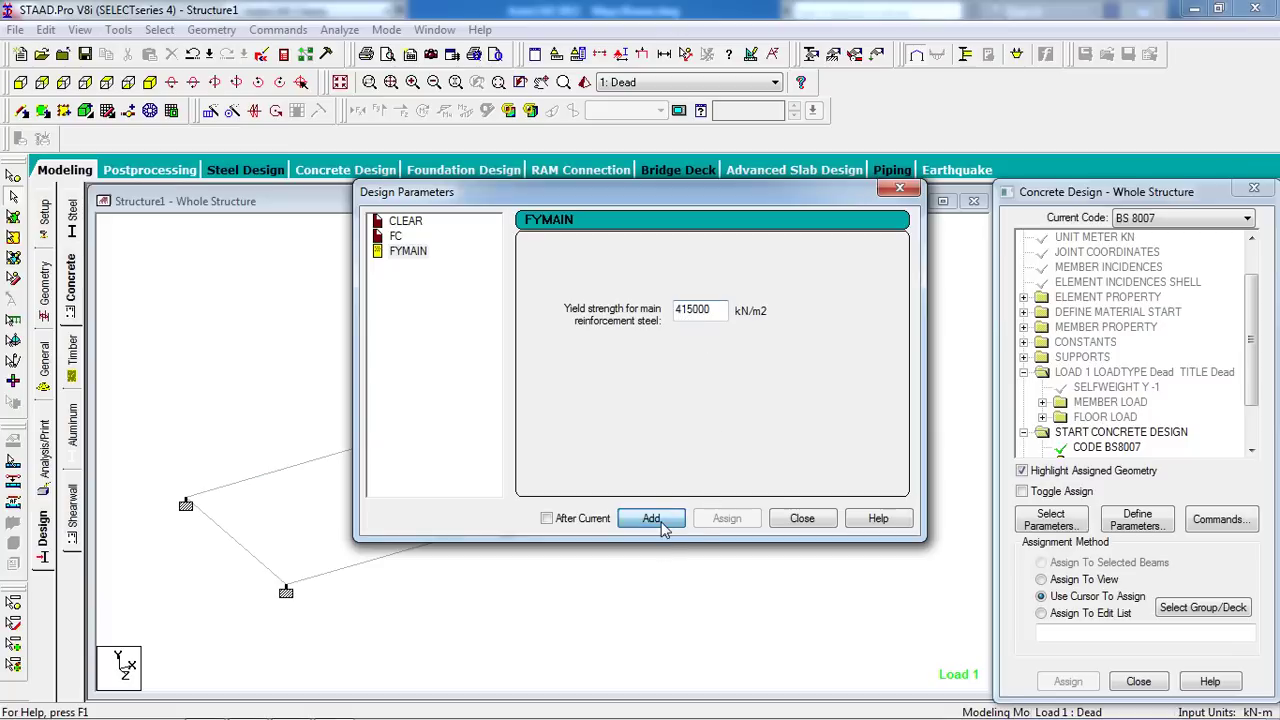
left_click(800, 518)
- Assign the CLEAR 0.025 parameter to the whole view and confirm the assignment
scroll(1240, 416, "down", 2)
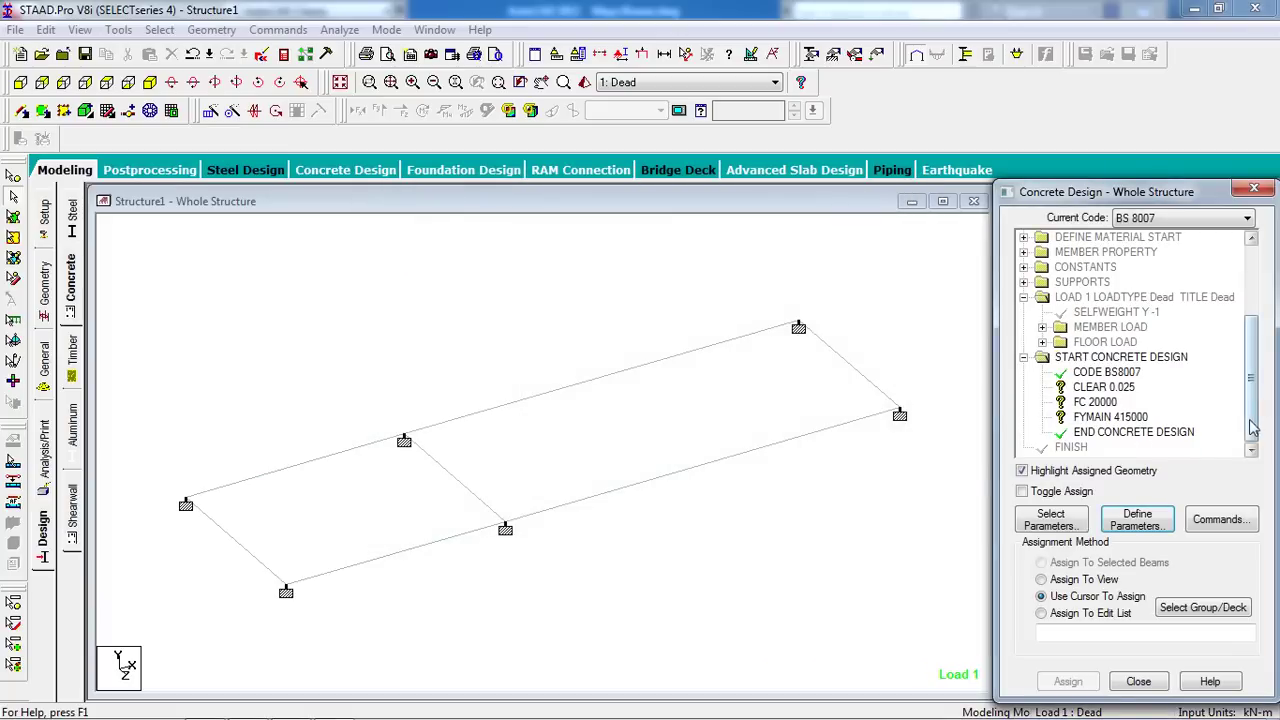
left_click(1104, 387)
left_click(1074, 581)
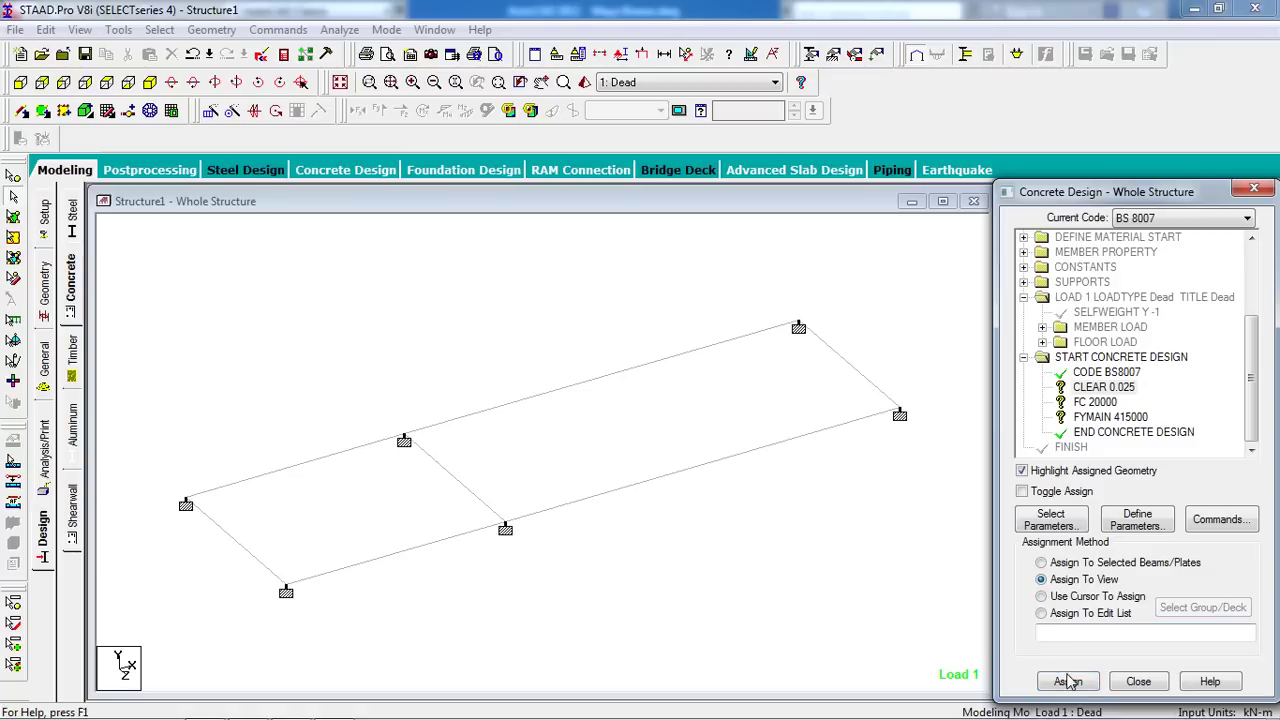
left_click(1067, 681)
left_click(1130, 490)
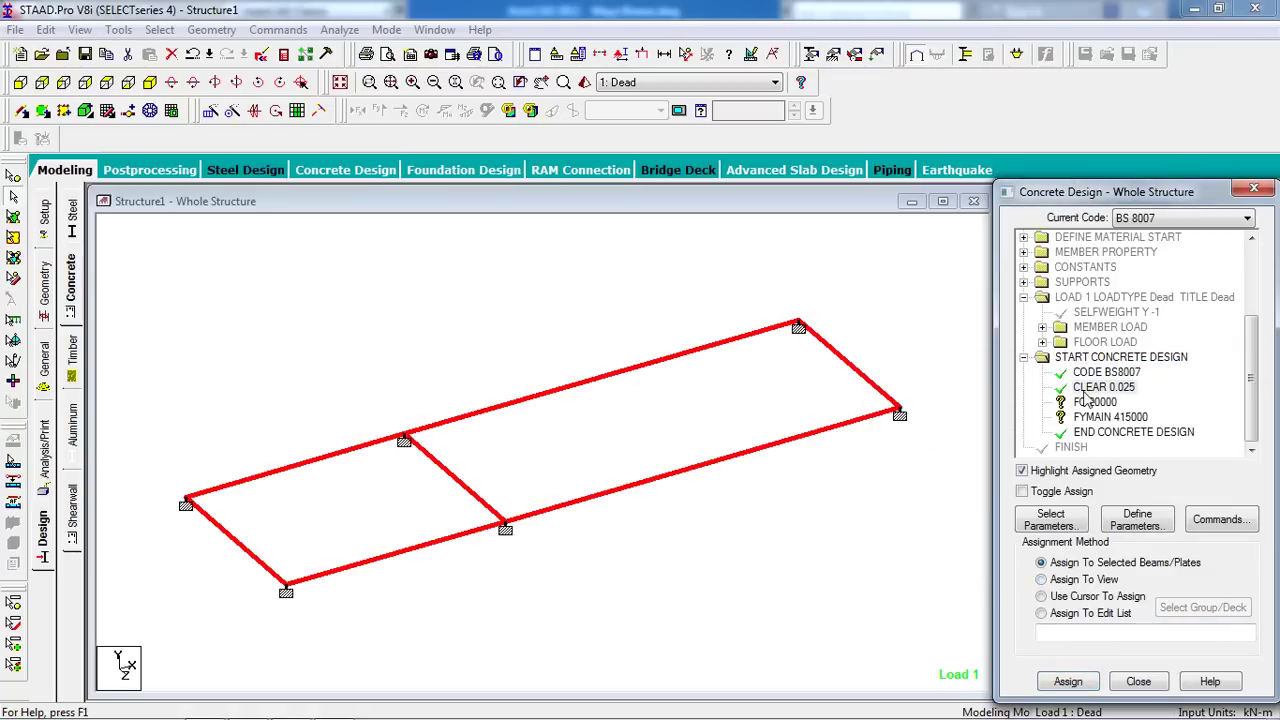
- Assign the FC 20000 and FYMAIN 415000 parameters to the whole view, confirming each assignment
left_click(1083, 401)
left_click(1070, 580)
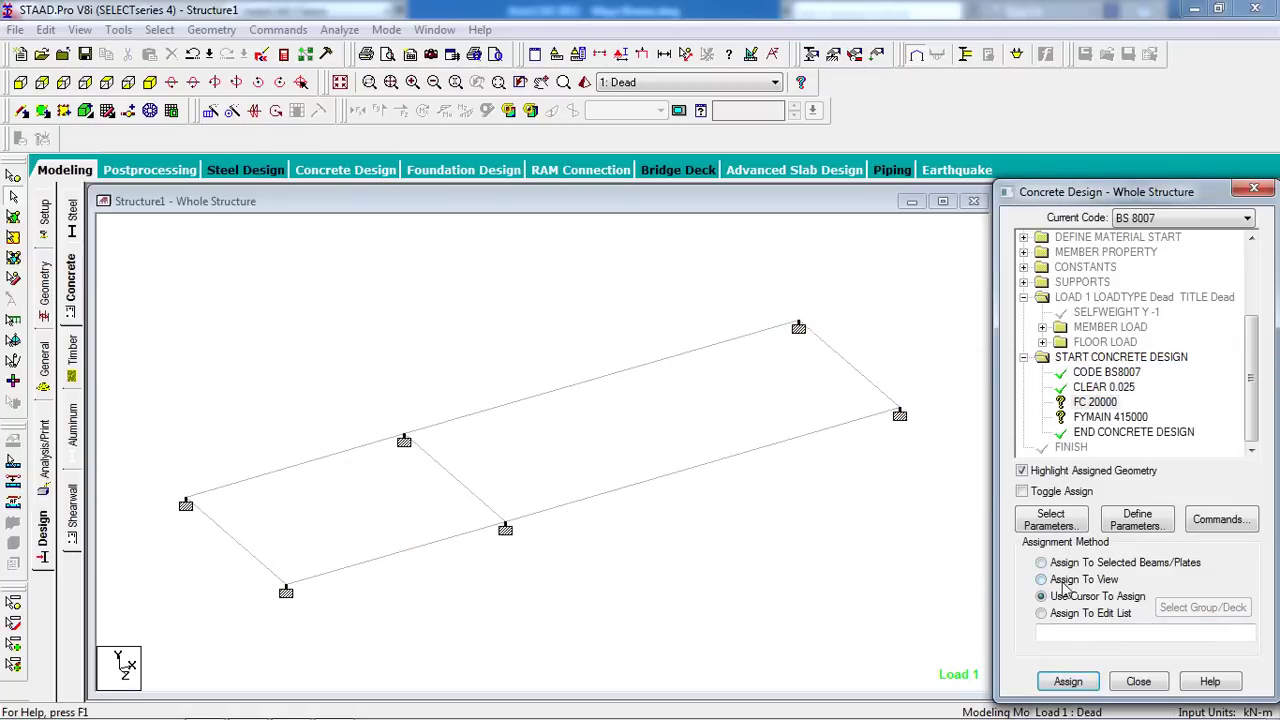
left_click(1067, 681)
left_click(1135, 491)
left_click(1110, 416)
left_click(1090, 597)
left_click(1081, 580)
left_click(1067, 681)
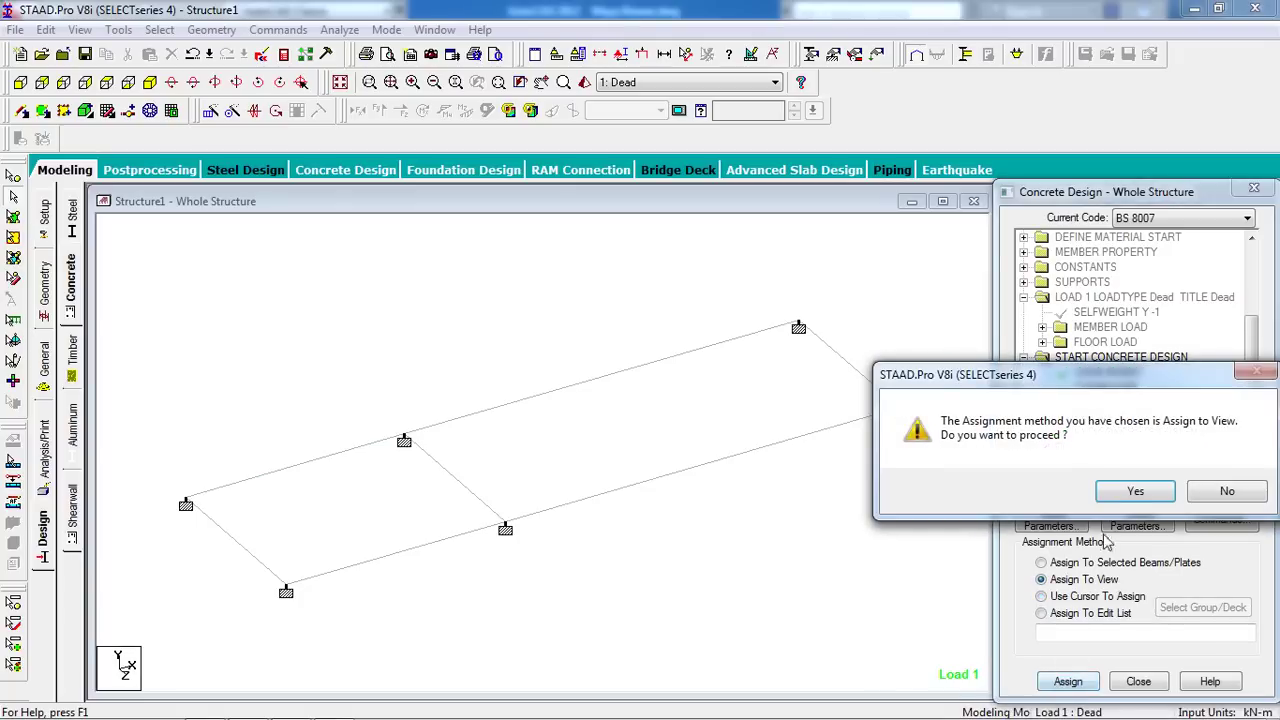
left_click(1135, 491)
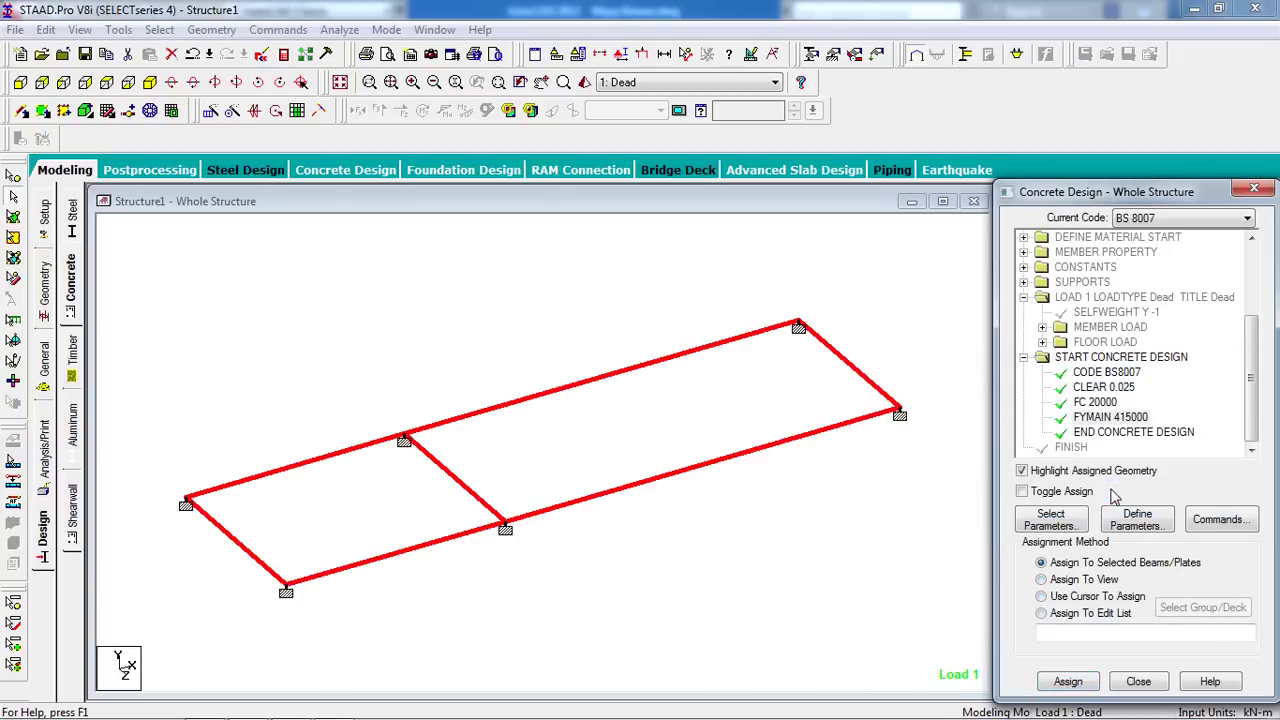
- Add the DESIGN BEAM and DESIGN SLAB/ELEMENT commands to the concrete design
left_click(1217, 522)
left_click(770, 308)
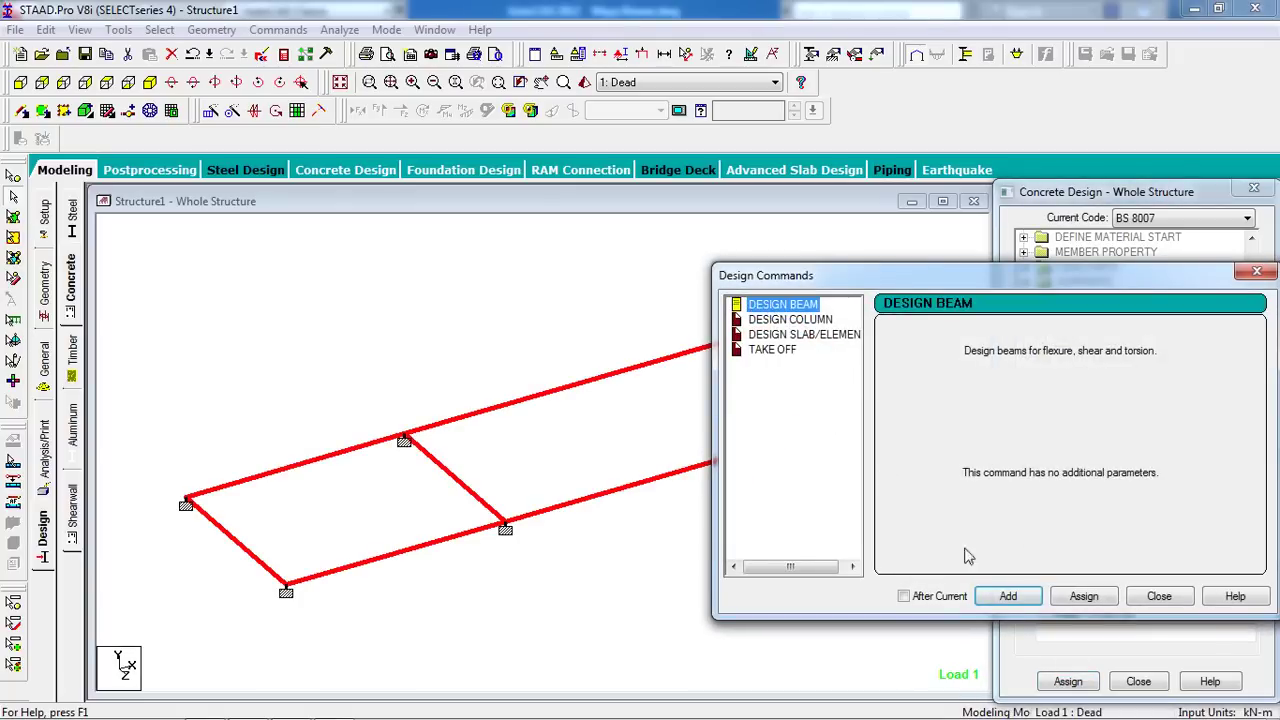
left_click(1008, 596)
left_click(775, 335)
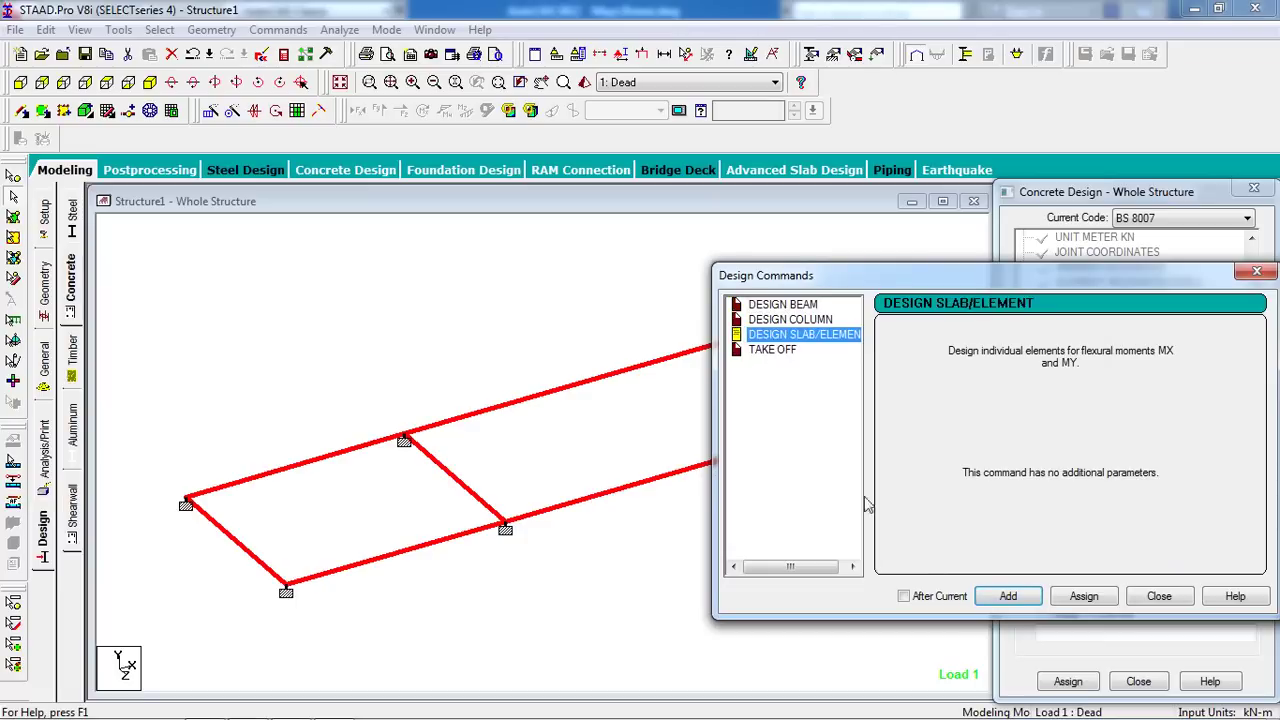
left_click(1008, 596)
left_click(1159, 596)
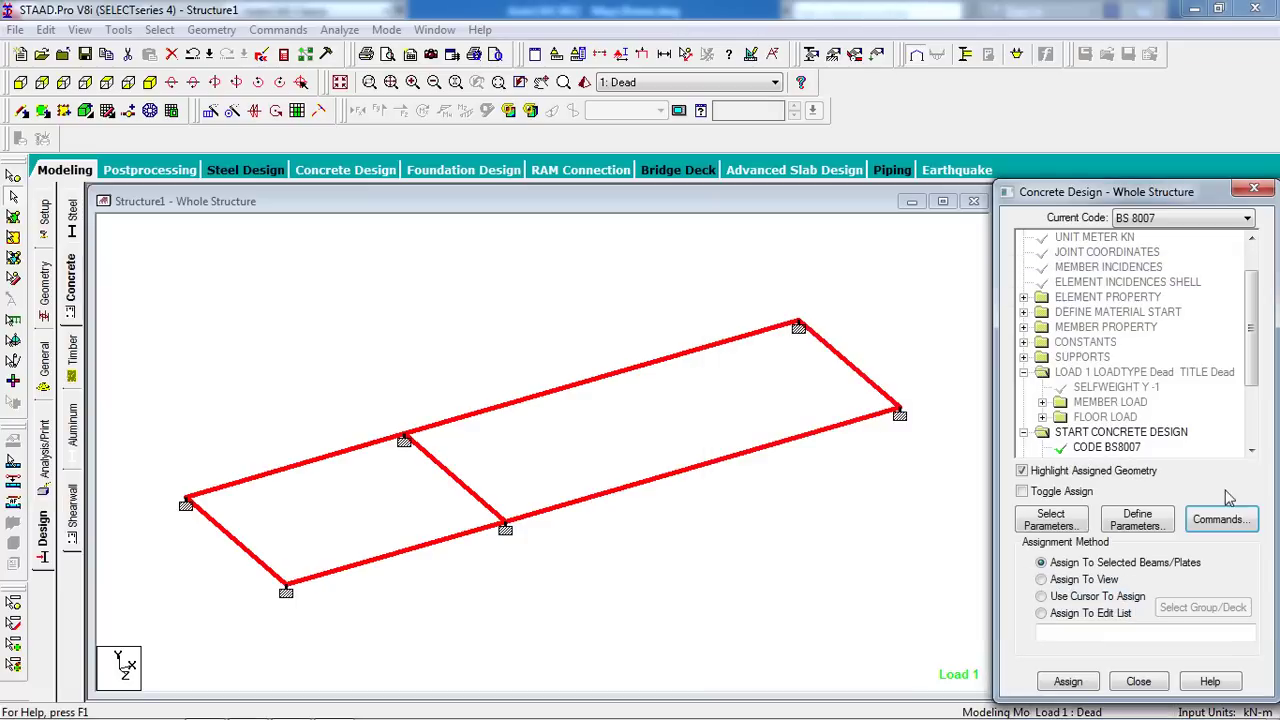
- Assign the DESIGN BEAM command to all beams of the structure as the selected beams
left_click(1251, 432)
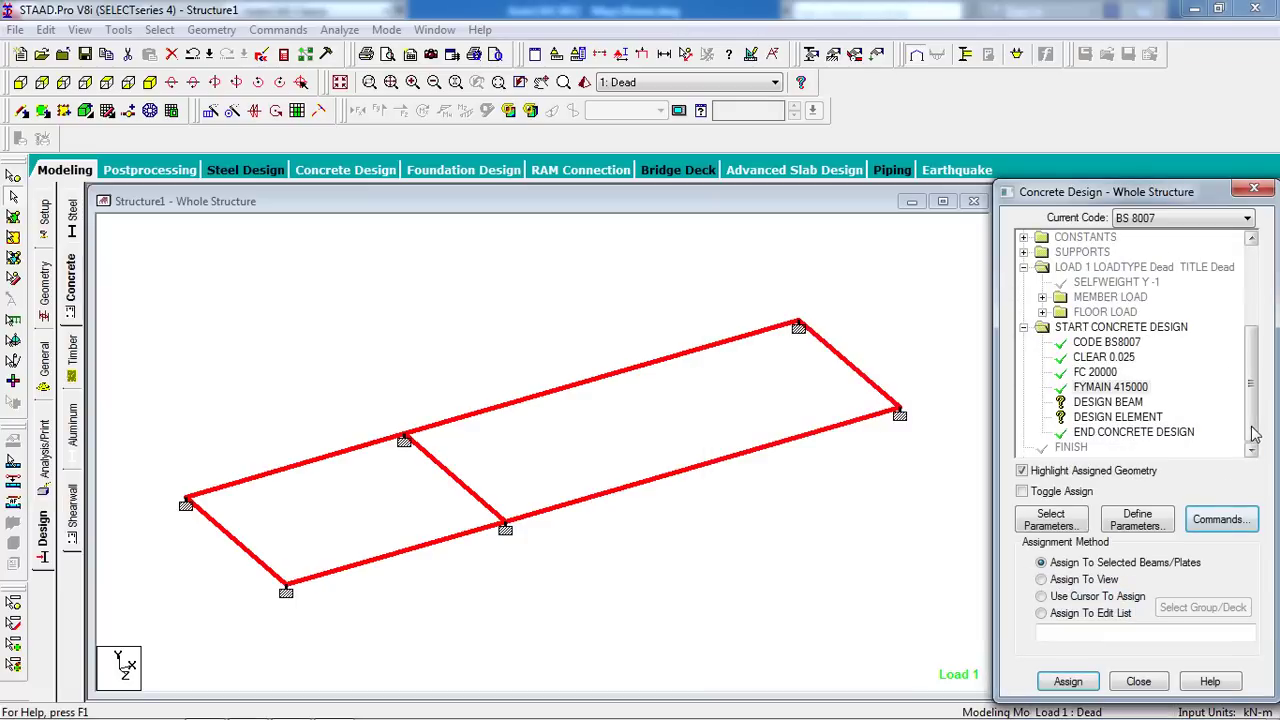
left_click(1140, 402)
left_click_drag(940, 275, 200, 638)
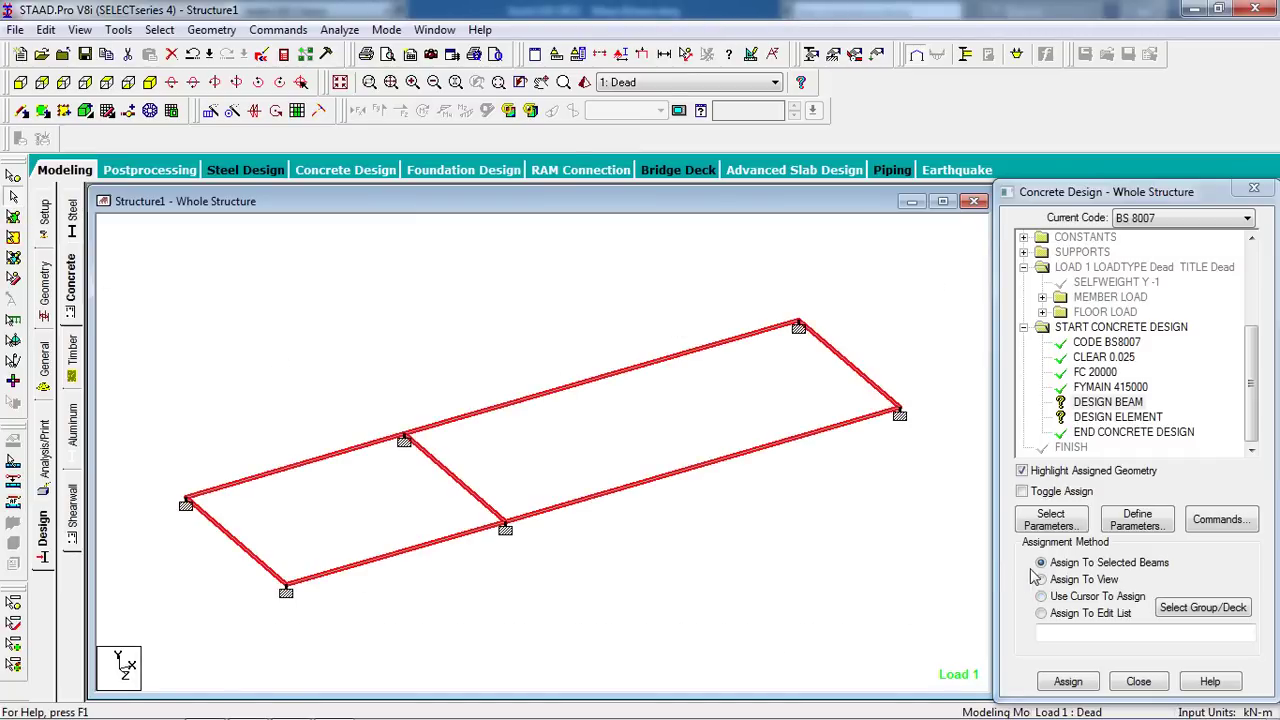
left_click(1066, 681)
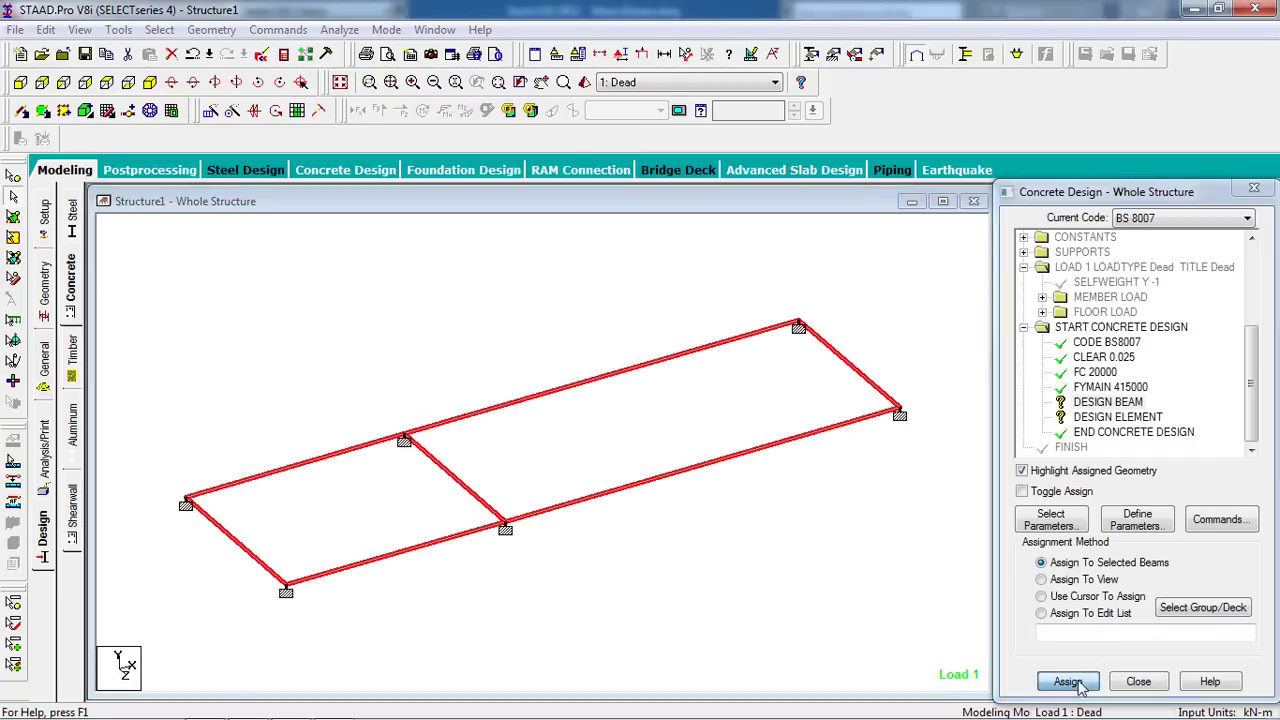
left_click(1136, 490)
- Assign the DESIGN ELEMENT command to both slab plates as the selected plates
left_click(1136, 417)
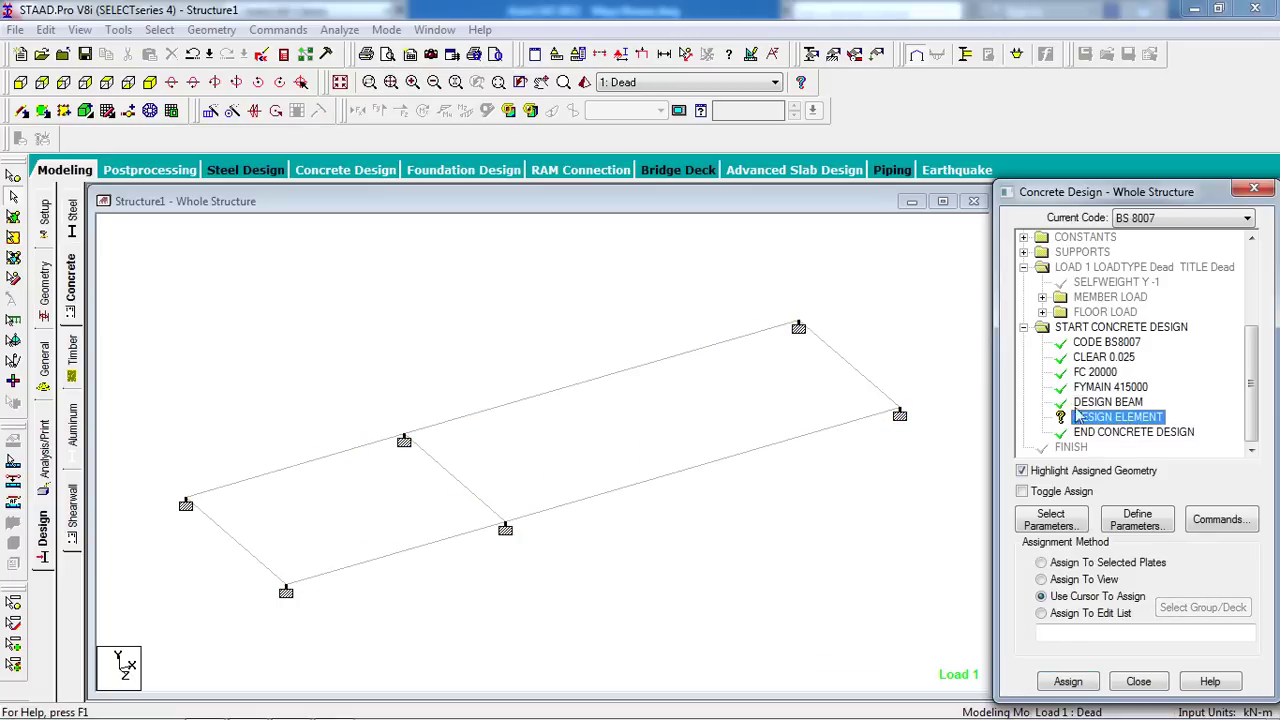
left_click(13, 218)
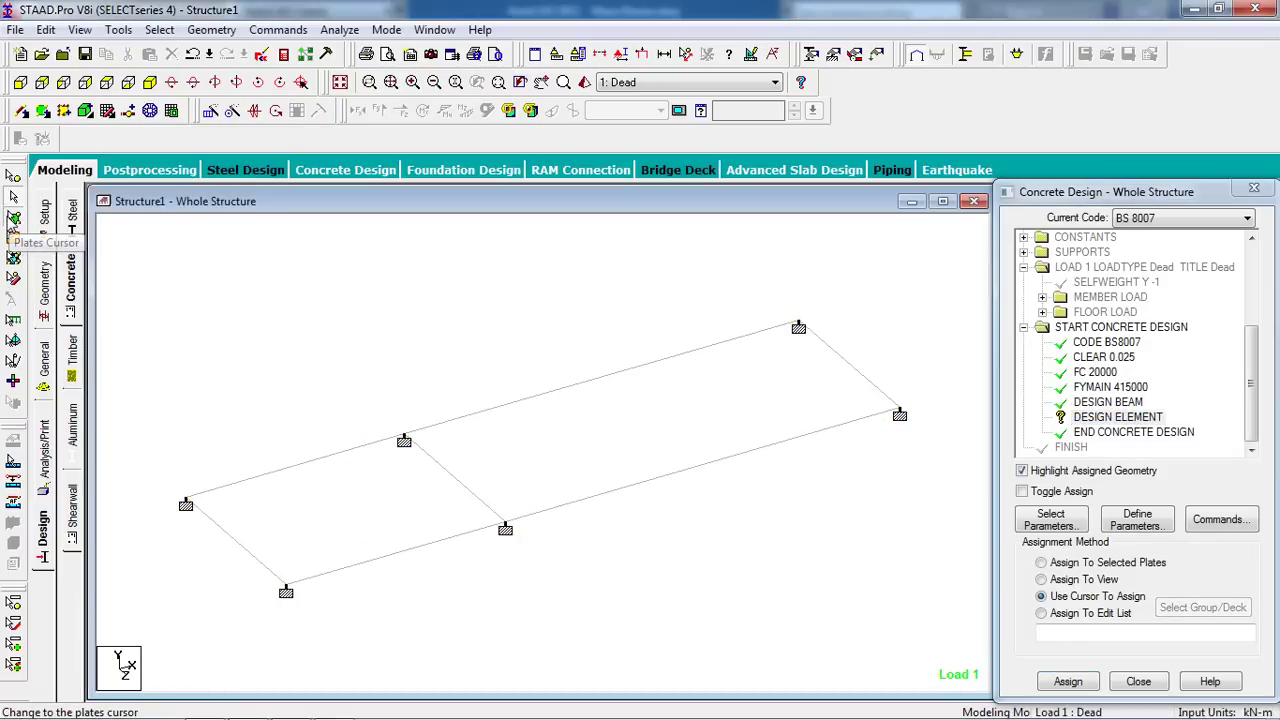
left_click(13, 218)
left_click_drag(836, 297, 156, 654)
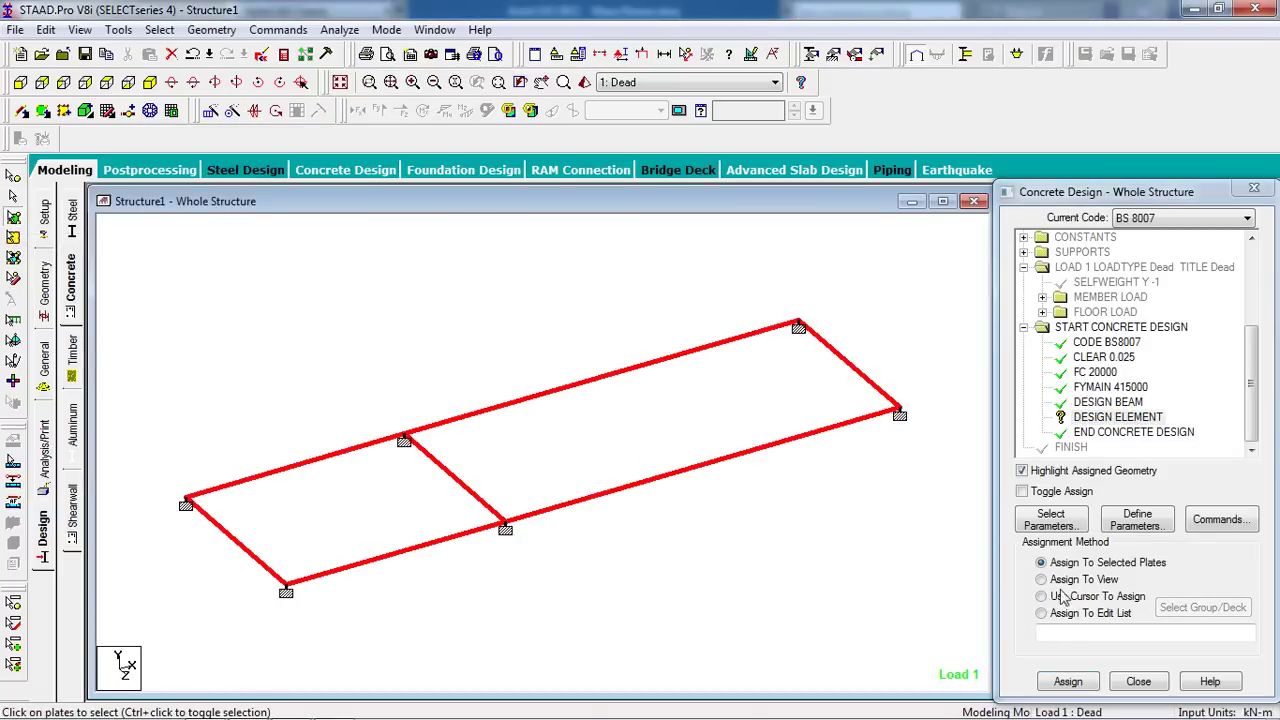
left_click(1068, 681)
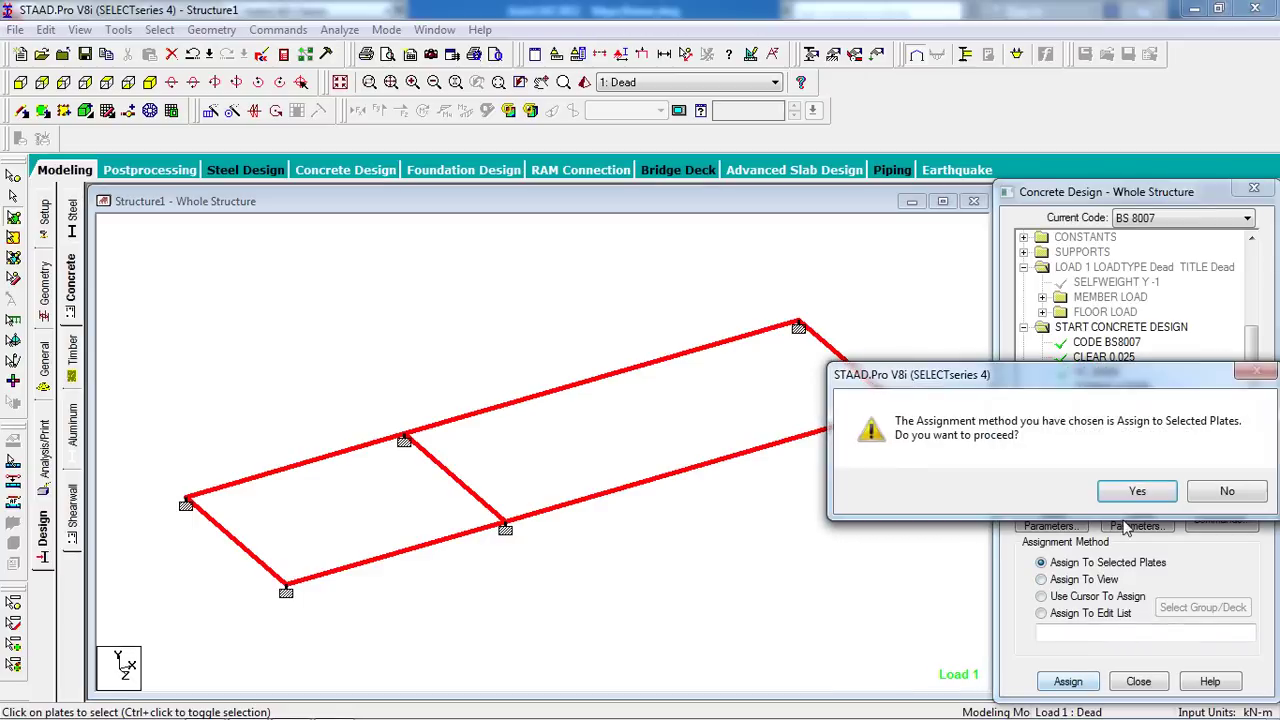
left_click(1136, 490)
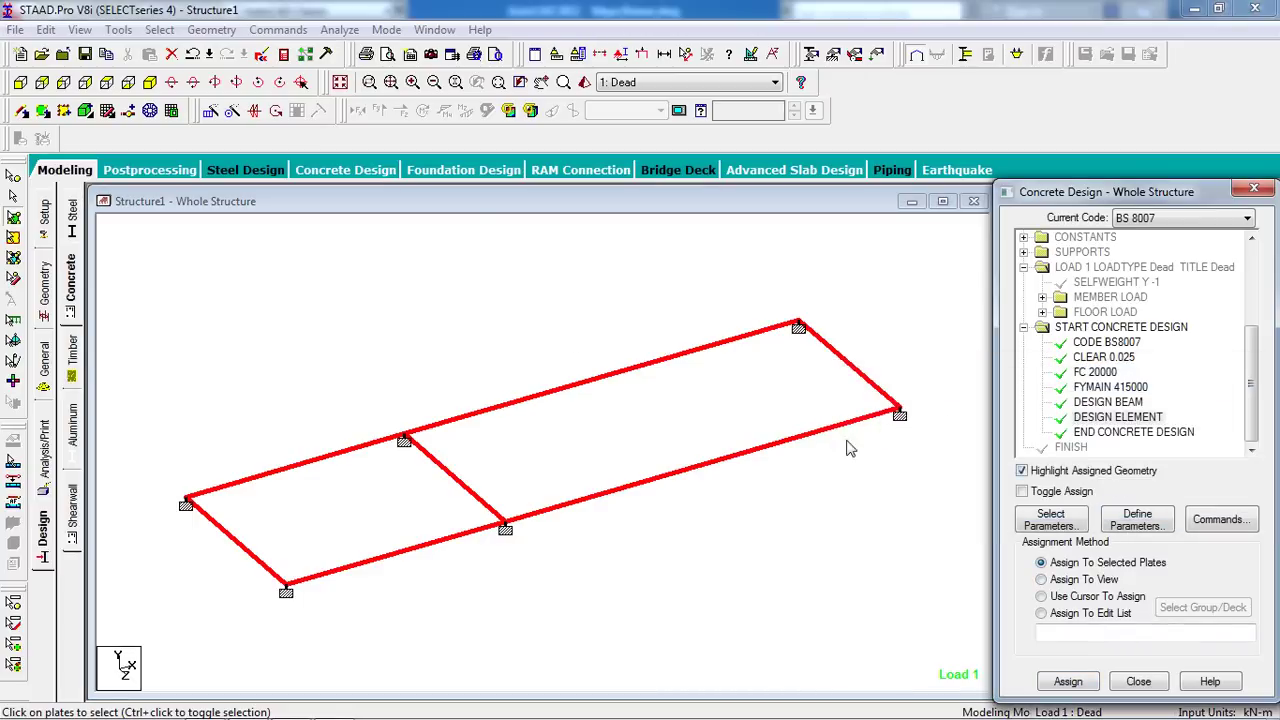
- Add a Perform Analysis command with the No Print option
left_click(296, 35)
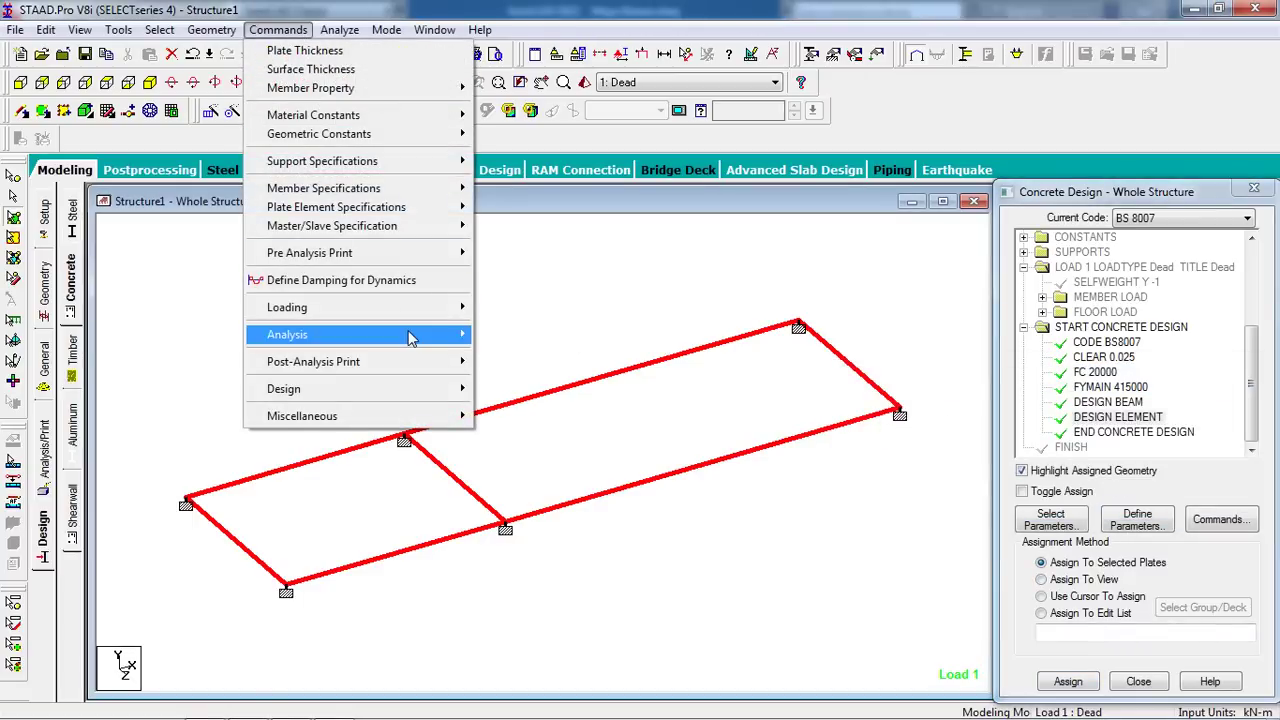
left_click(505, 336)
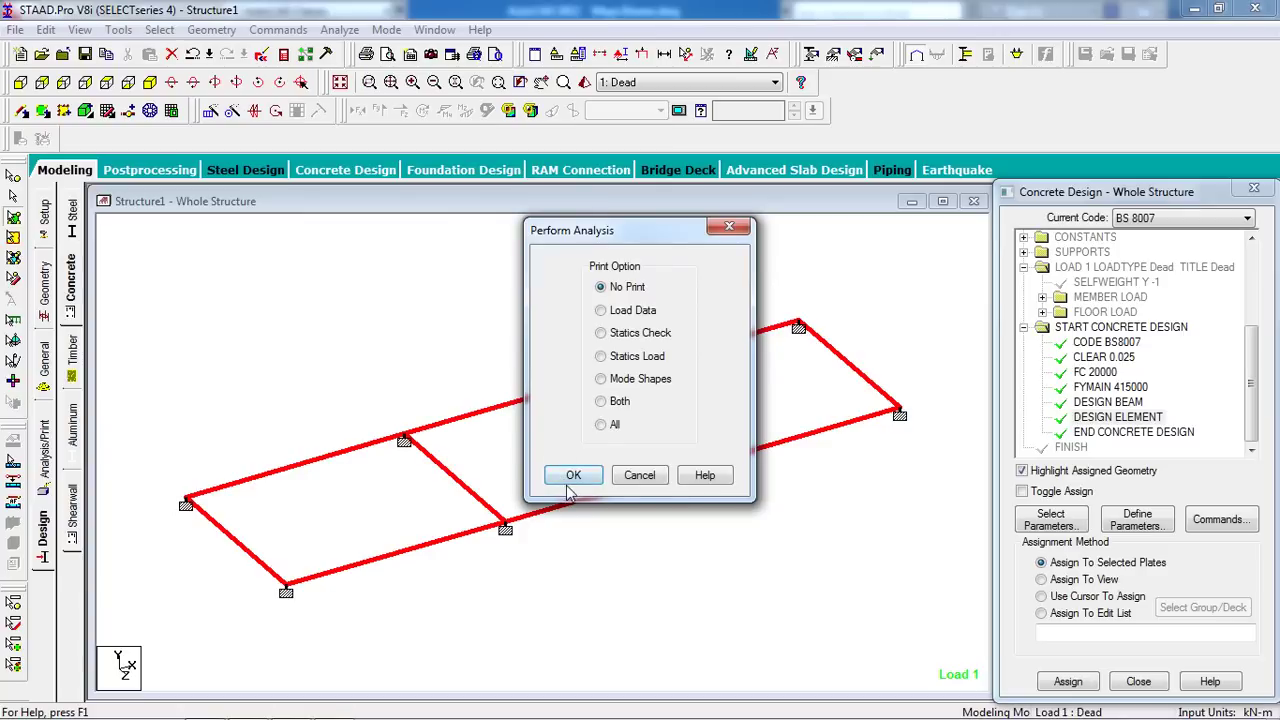
left_click(573, 476)
- Run the analysis, saving the modified structure, and open the output file when it is done
left_click(340, 30)
left_click(365, 51)
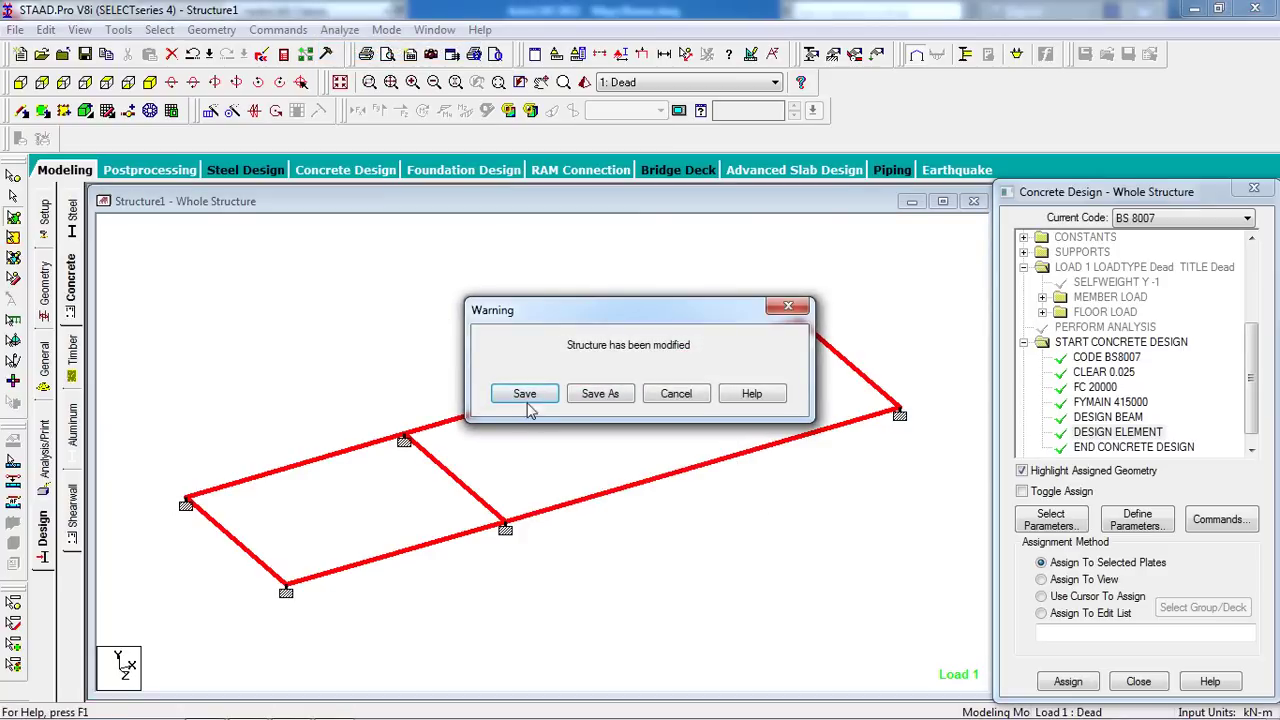
left_click(528, 403)
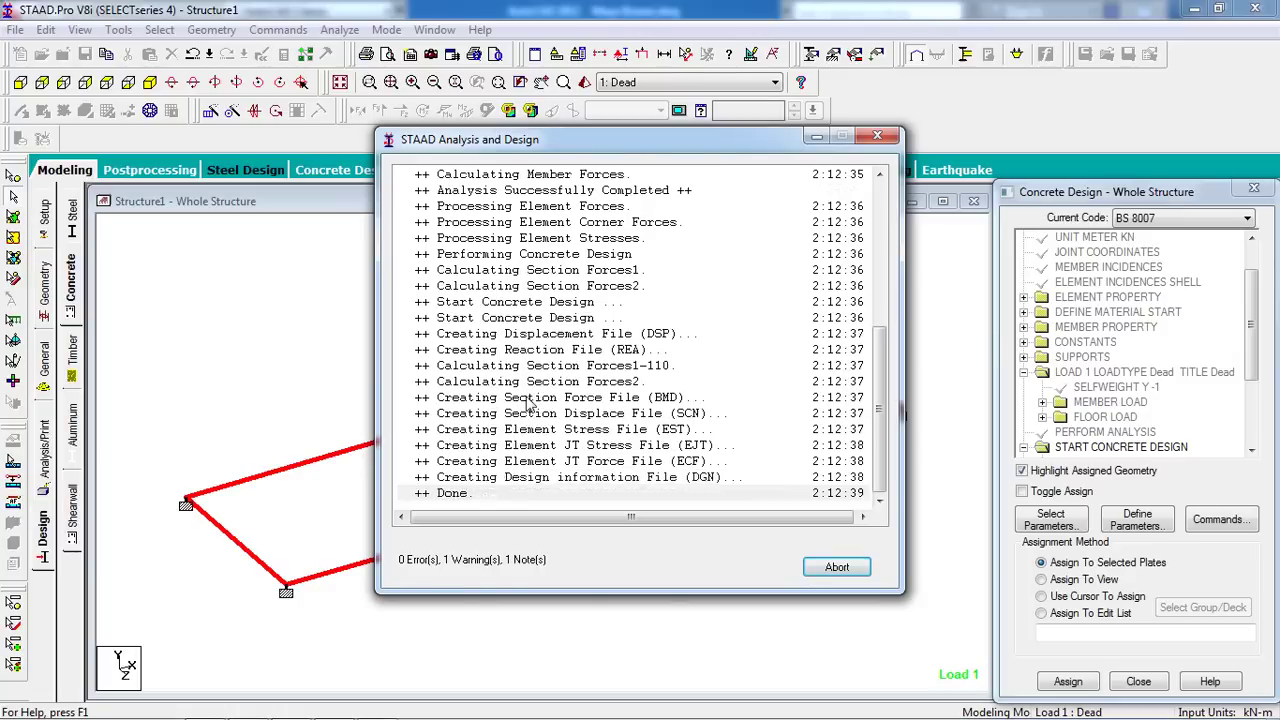
left_click(466, 544)
left_click(836, 567)
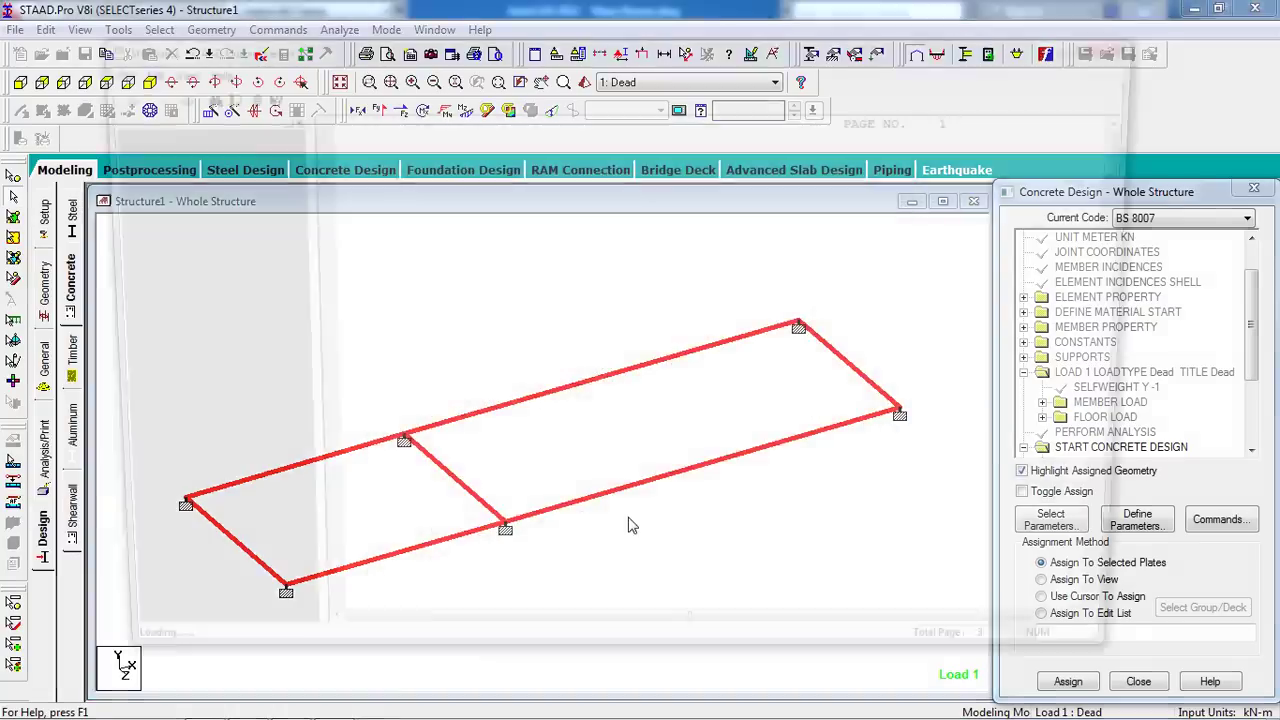
- Examine the warning and the floor/one-way load note in the analysis output
left_click(128, 164)
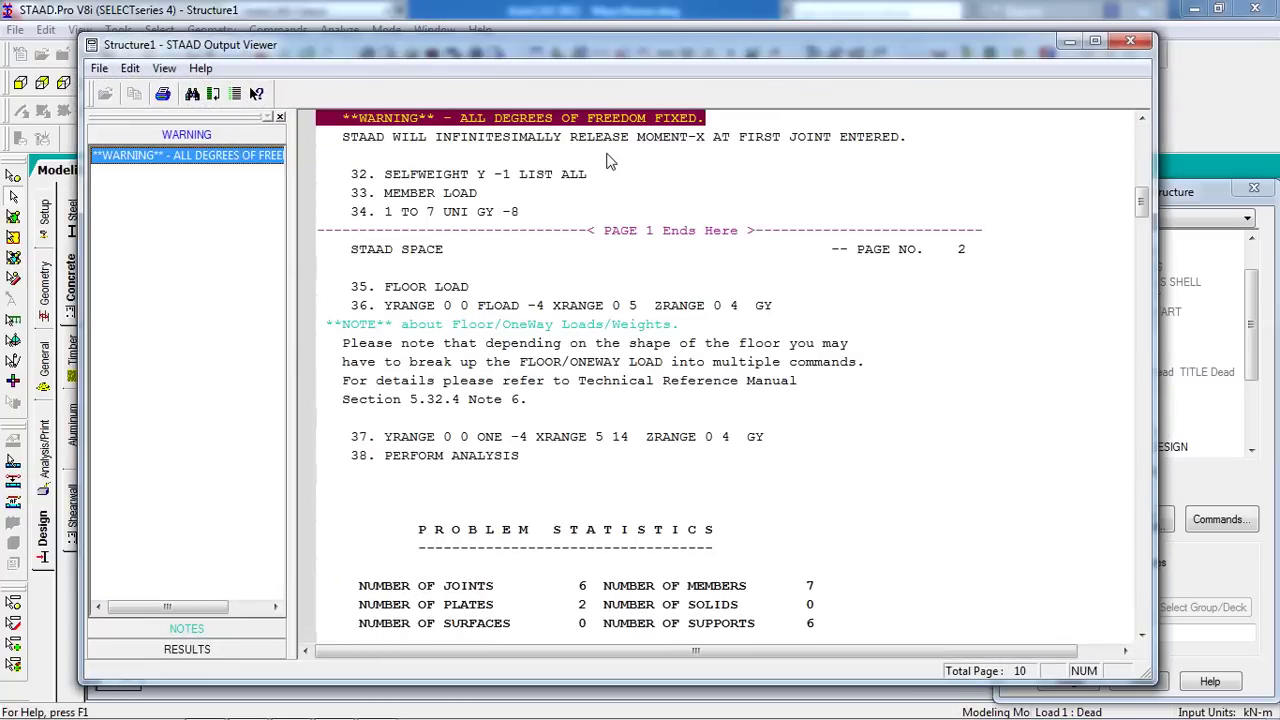
left_click(688, 140)
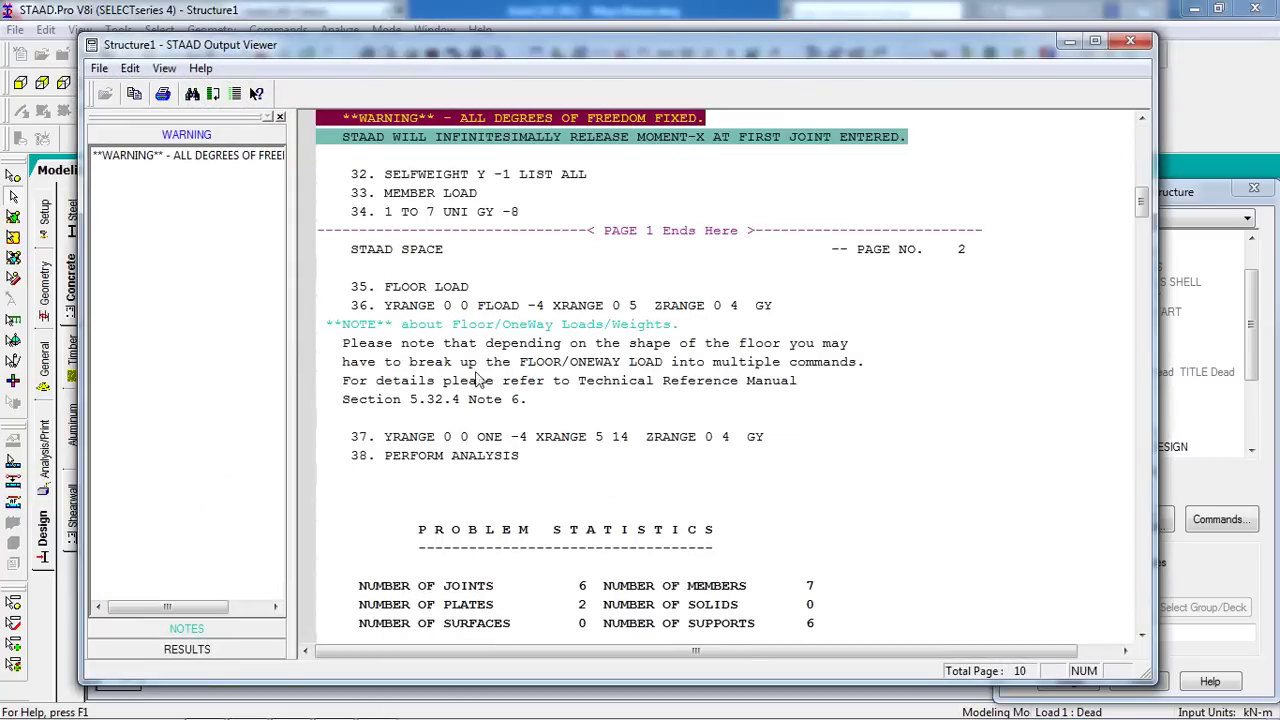
left_click(187, 630)
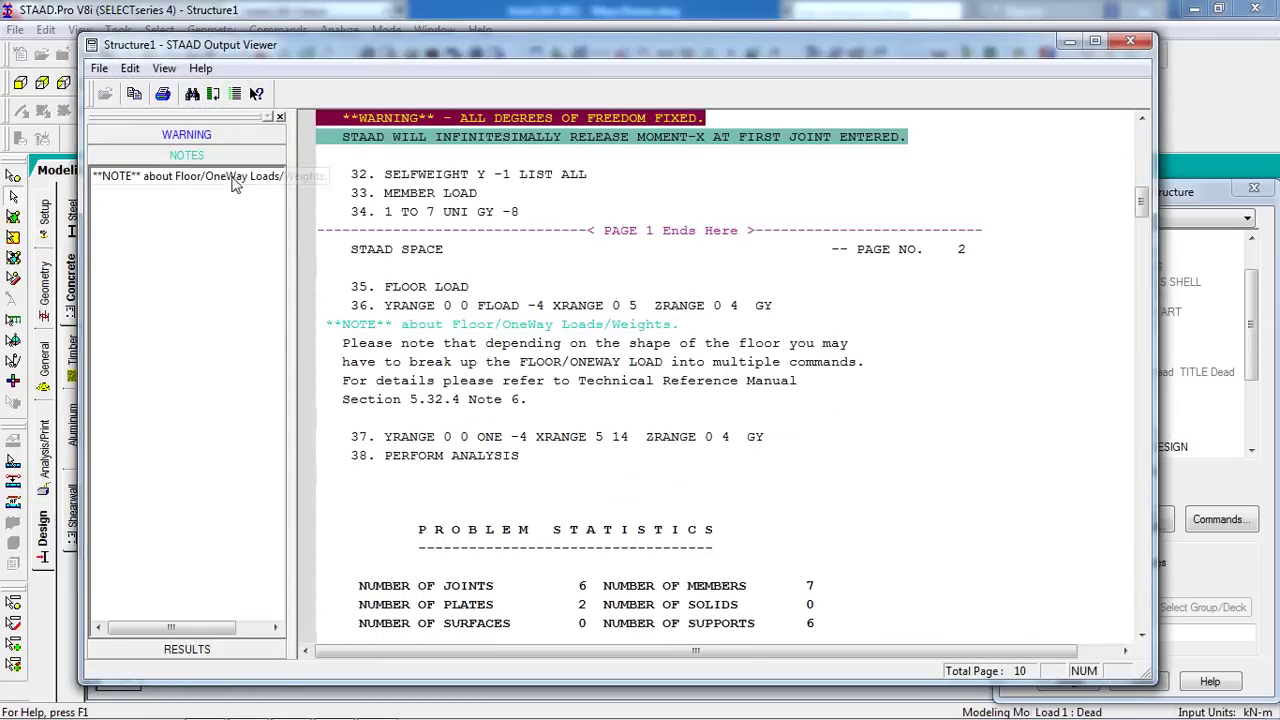
left_click(238, 178)
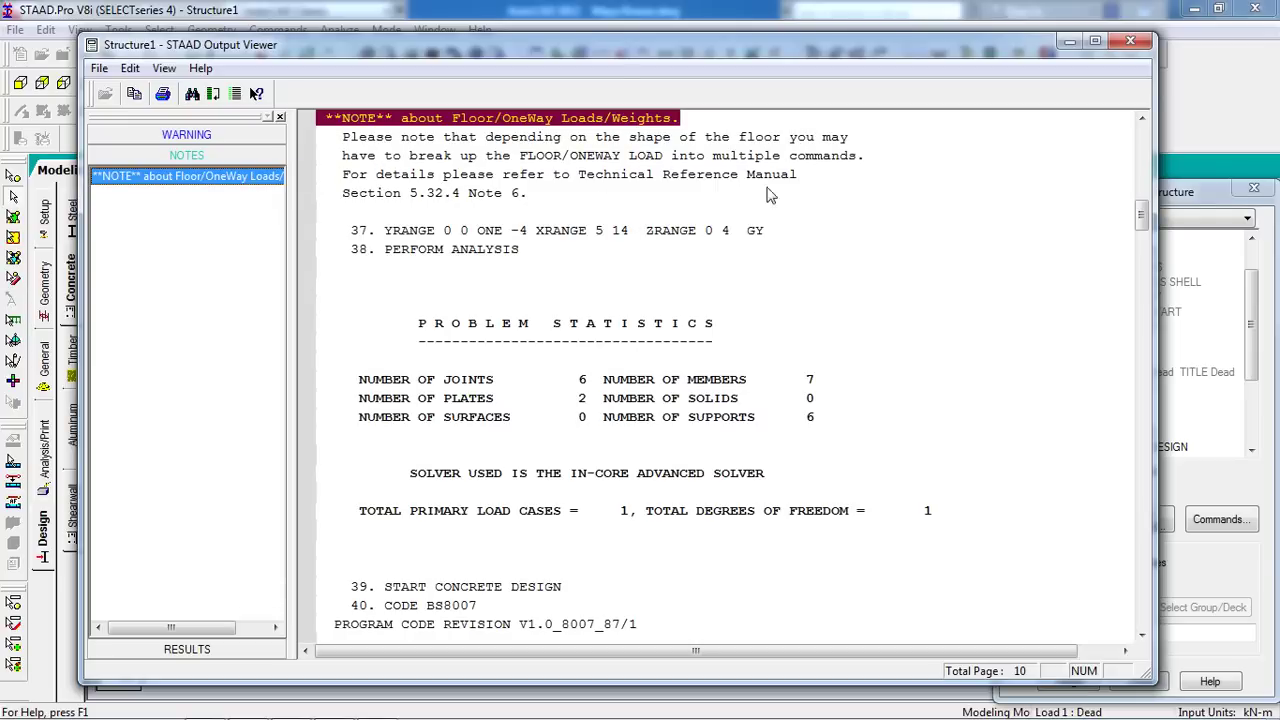
- Examine the flexure and shear design results of the beams in the concrete design section of the output file
left_click(240, 660)
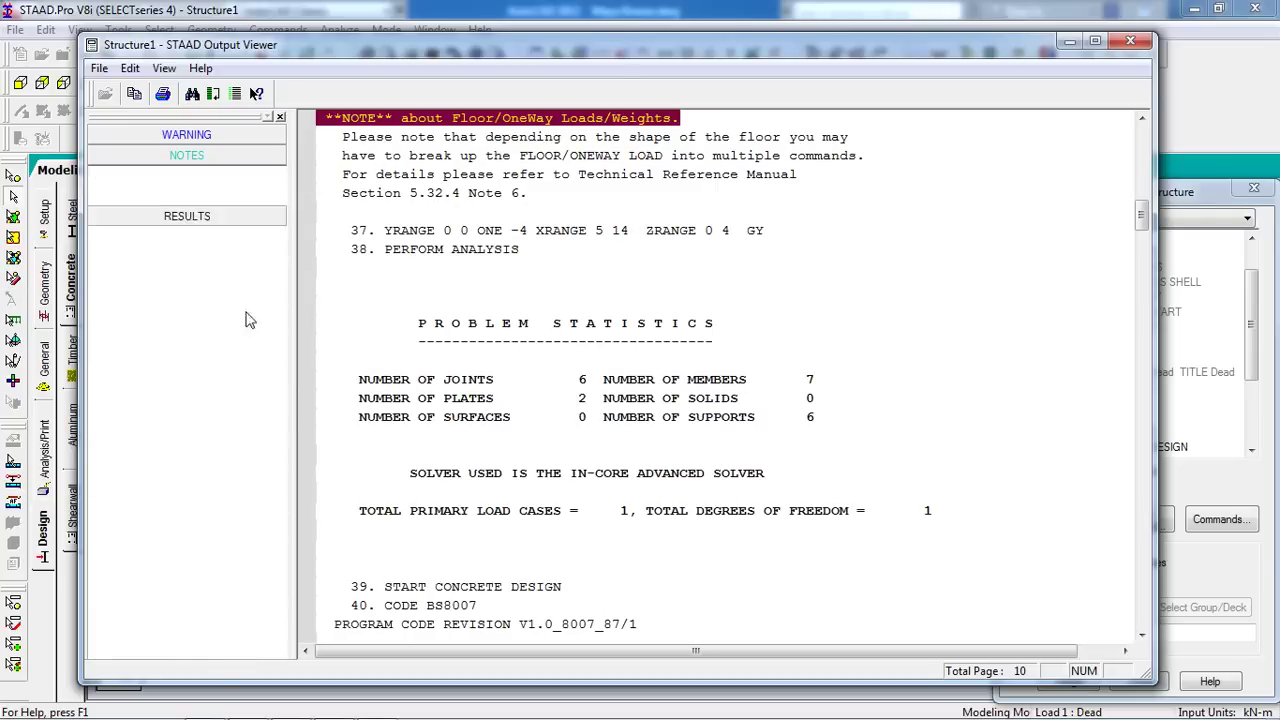
left_click(178, 198)
left_click(668, 398)
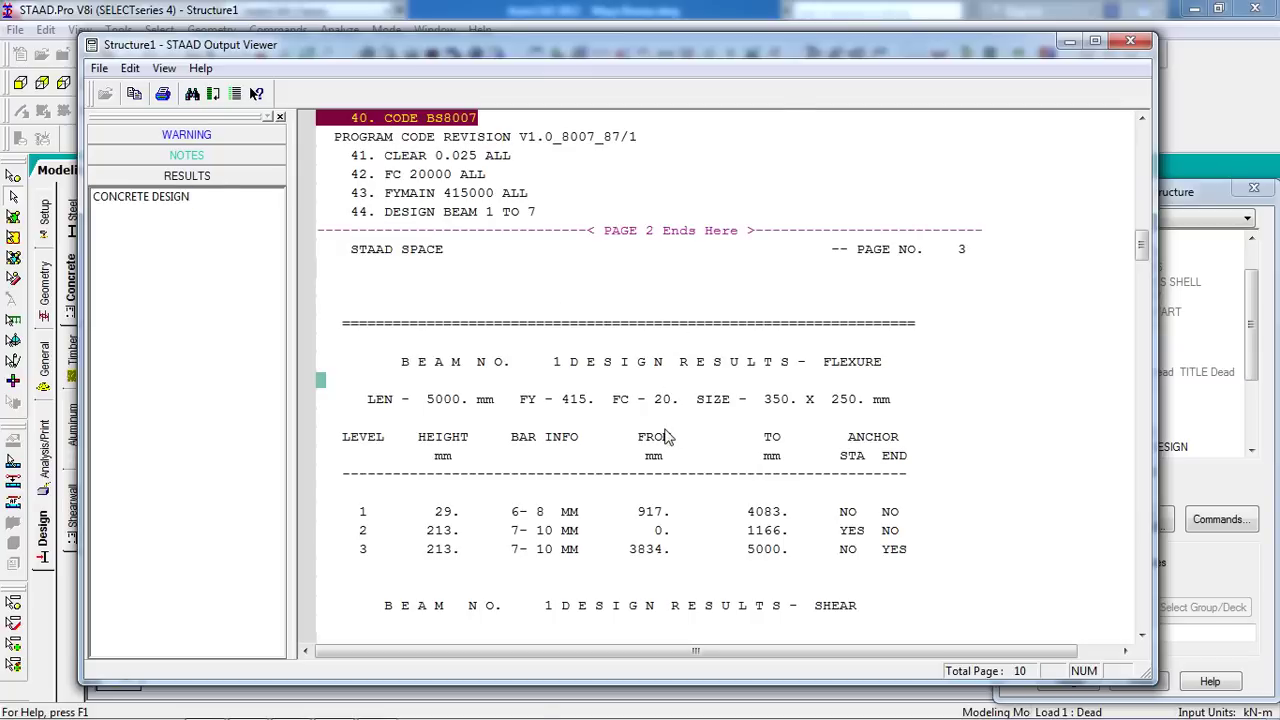
scroll(668, 420, "down", 15)
scroll(668, 450, "down", 20)
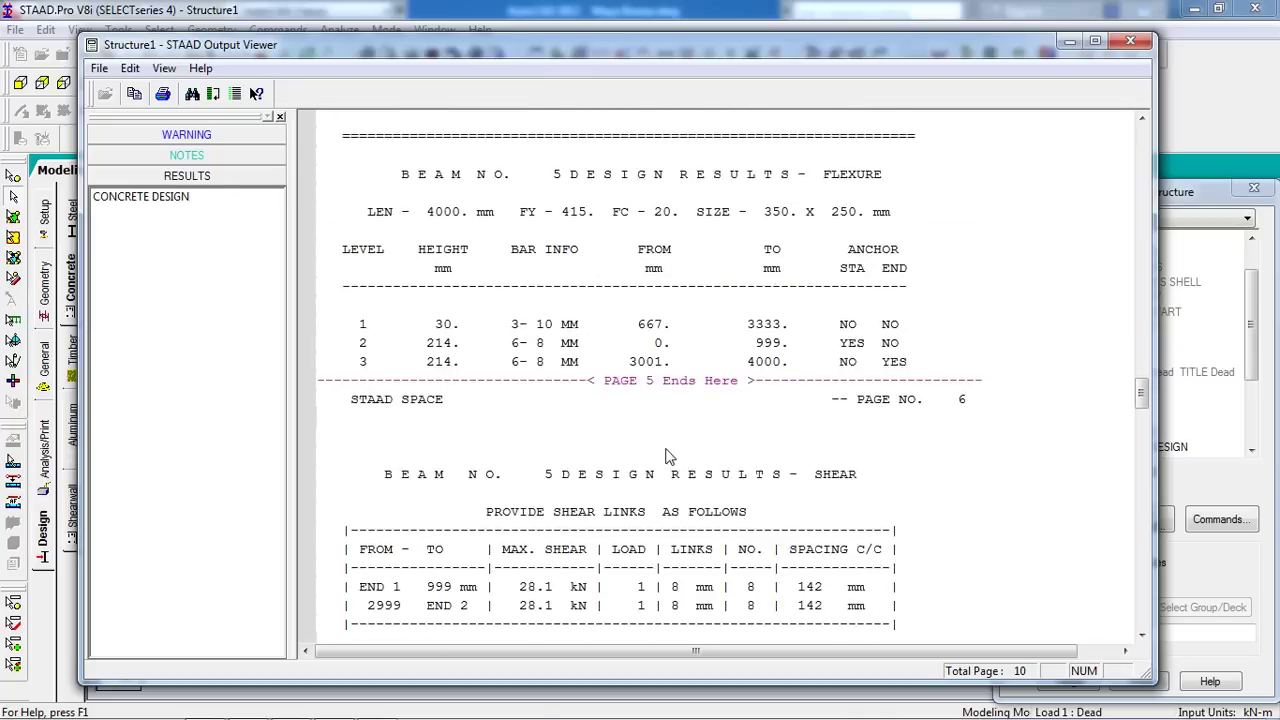
scroll(670, 460, "down", 8)
scroll(670, 460, "up", 12)
left_click(670, 460)
- Examine the BS 8007 element design results for both slab plates, elements 8 and 9, and close the output file
scroll(670, 467, "down", 16)
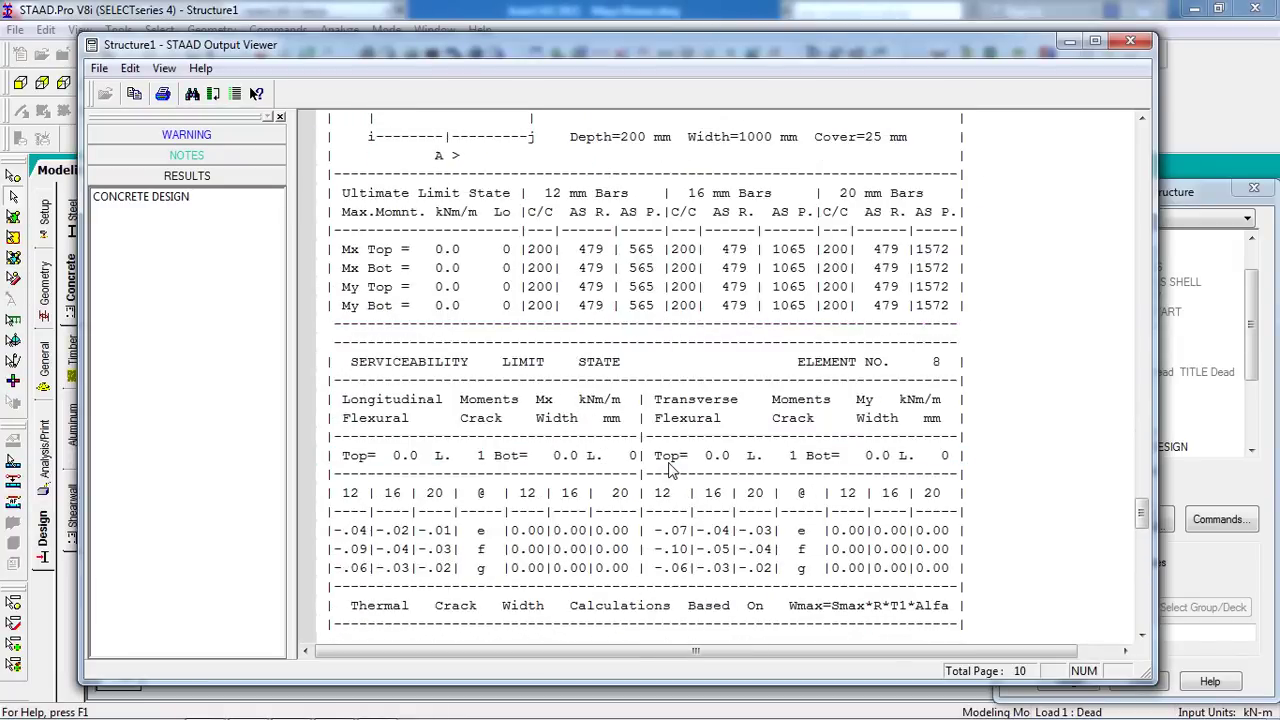
scroll(660, 400, "up", 4)
left_click(655, 332)
scroll(658, 350, "up", 7)
scroll(665, 420, "down", 10)
scroll(668, 480, "up", 10)
scroll(672, 553, "down", 2)
scroll(672, 553, "down", 14)
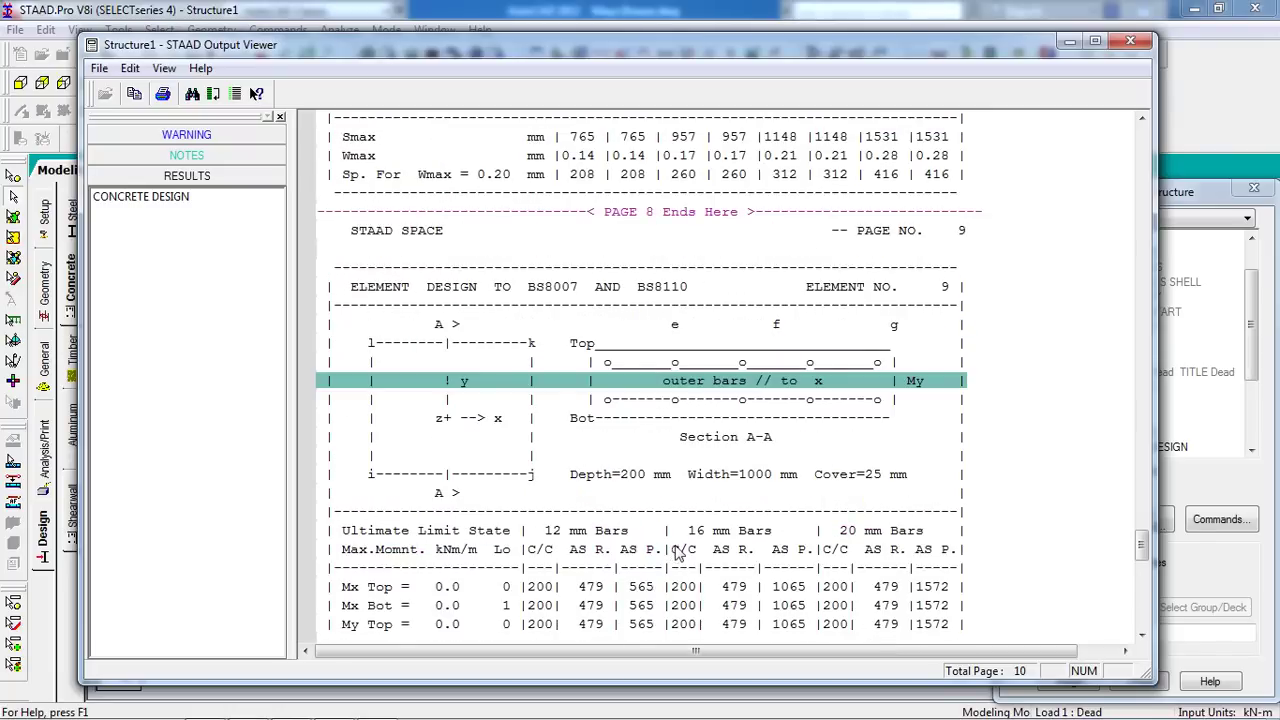
scroll(680, 567, "up", 20)
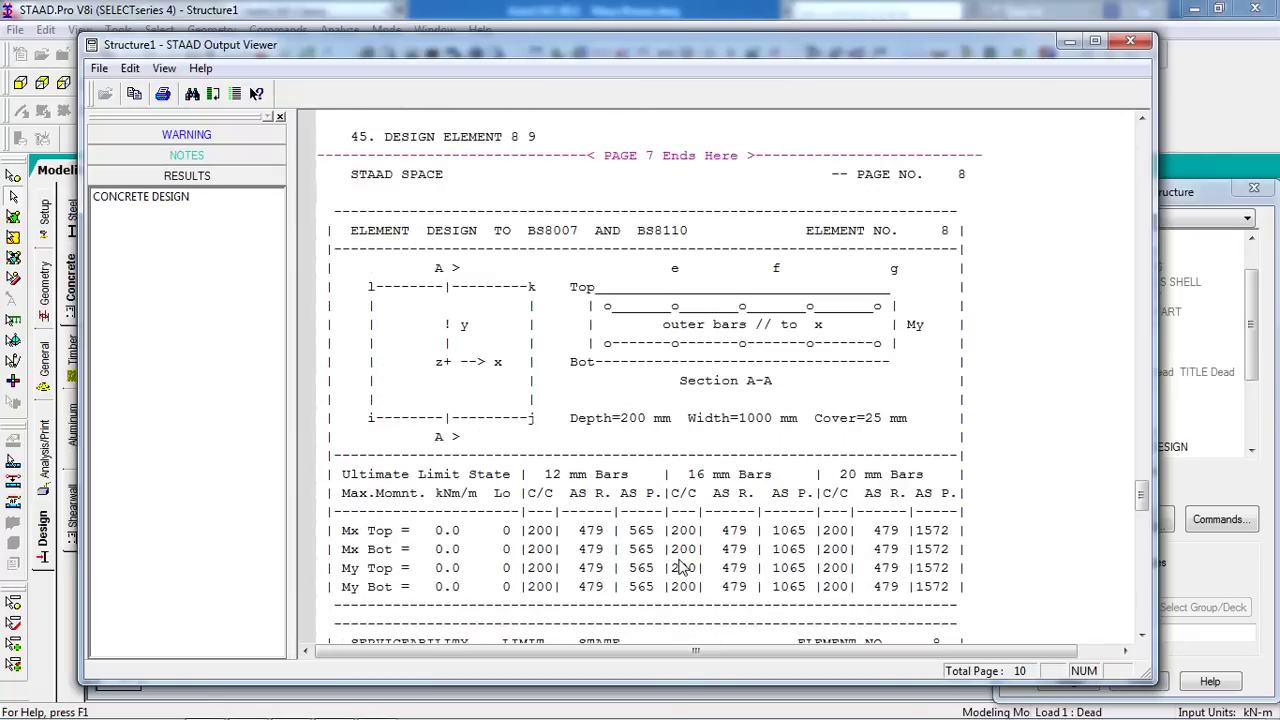
scroll(680, 567, "down", 16)
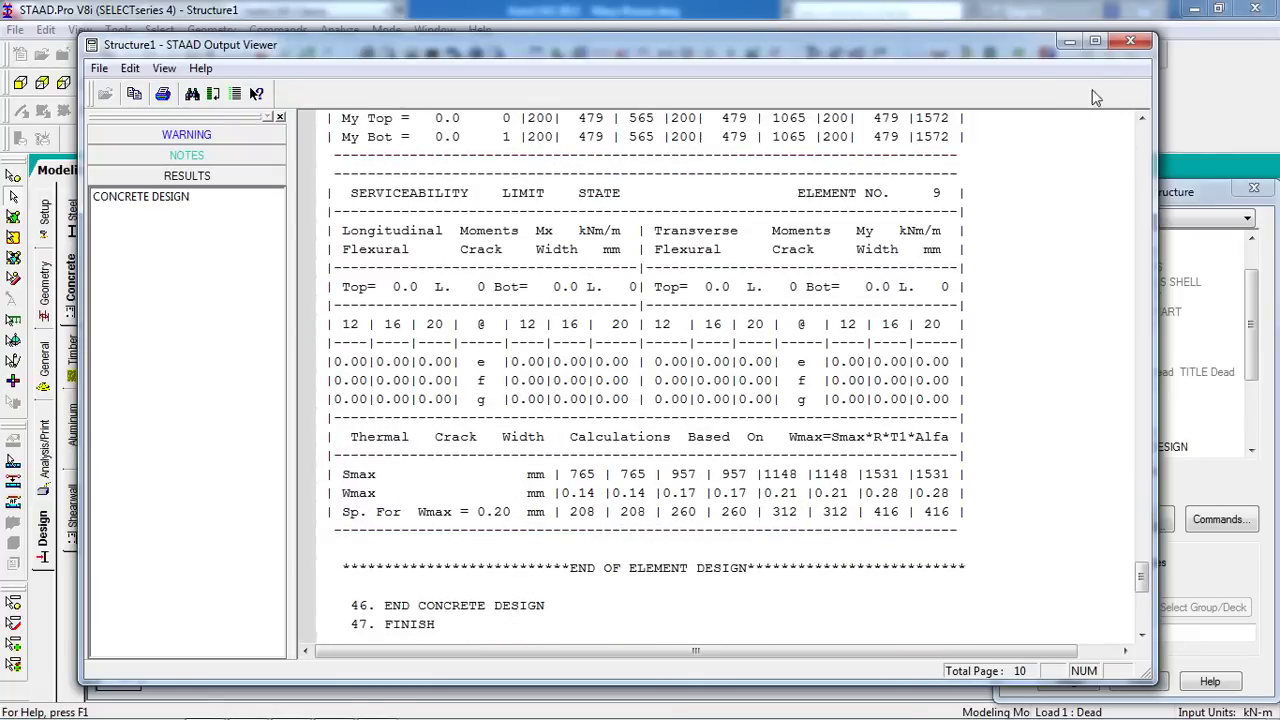
left_click(1130, 40)
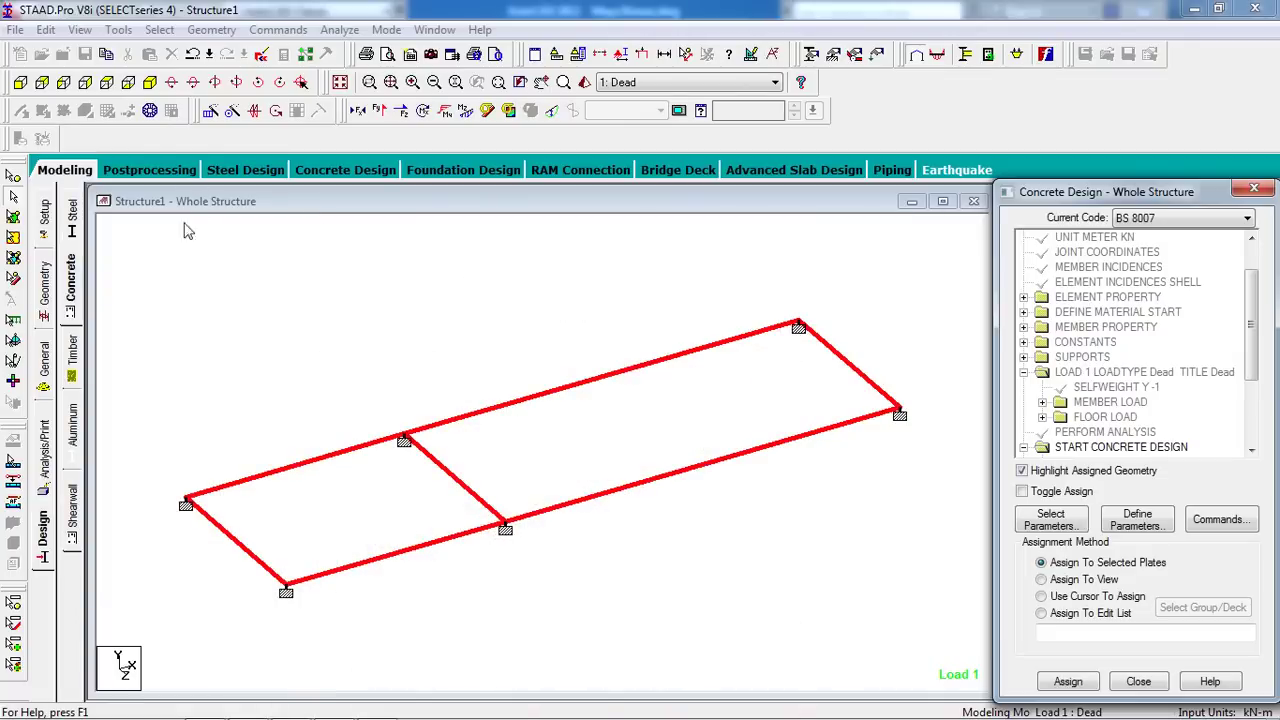
- Enter postprocessing mode with the Dead load case selected for the results
left_click(183, 289)
left_click(150, 169)
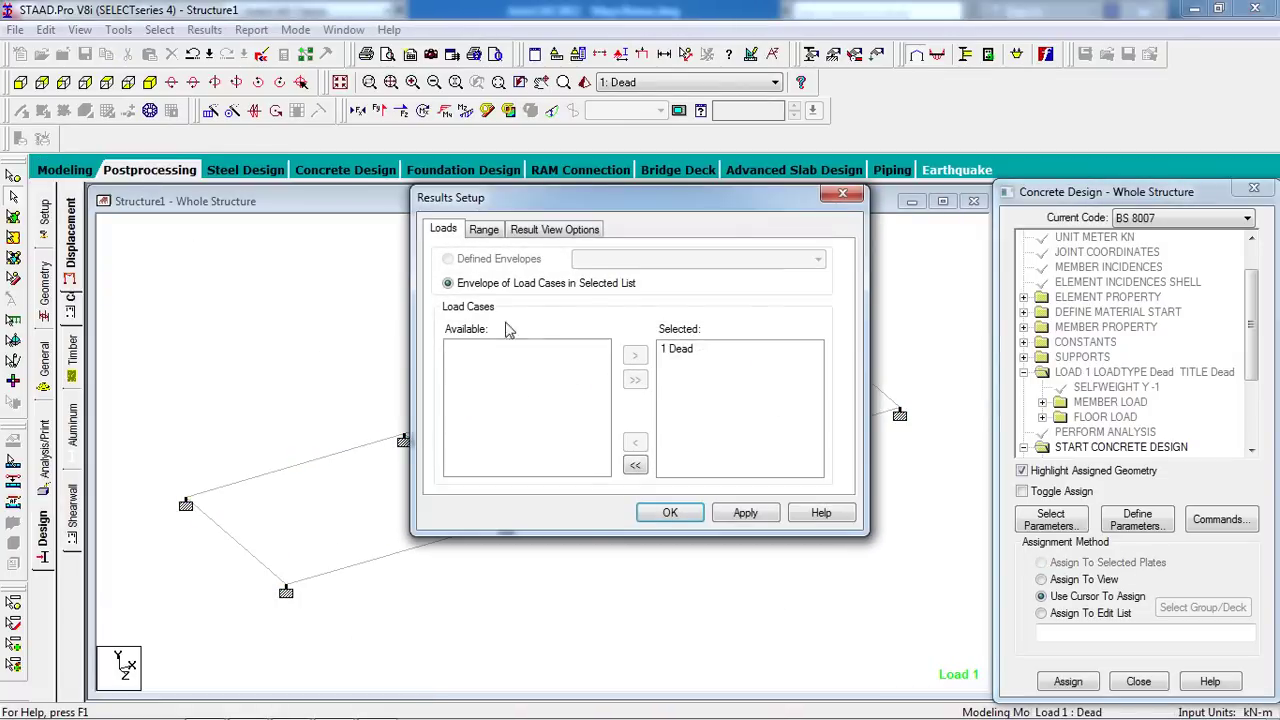
left_click(668, 513)
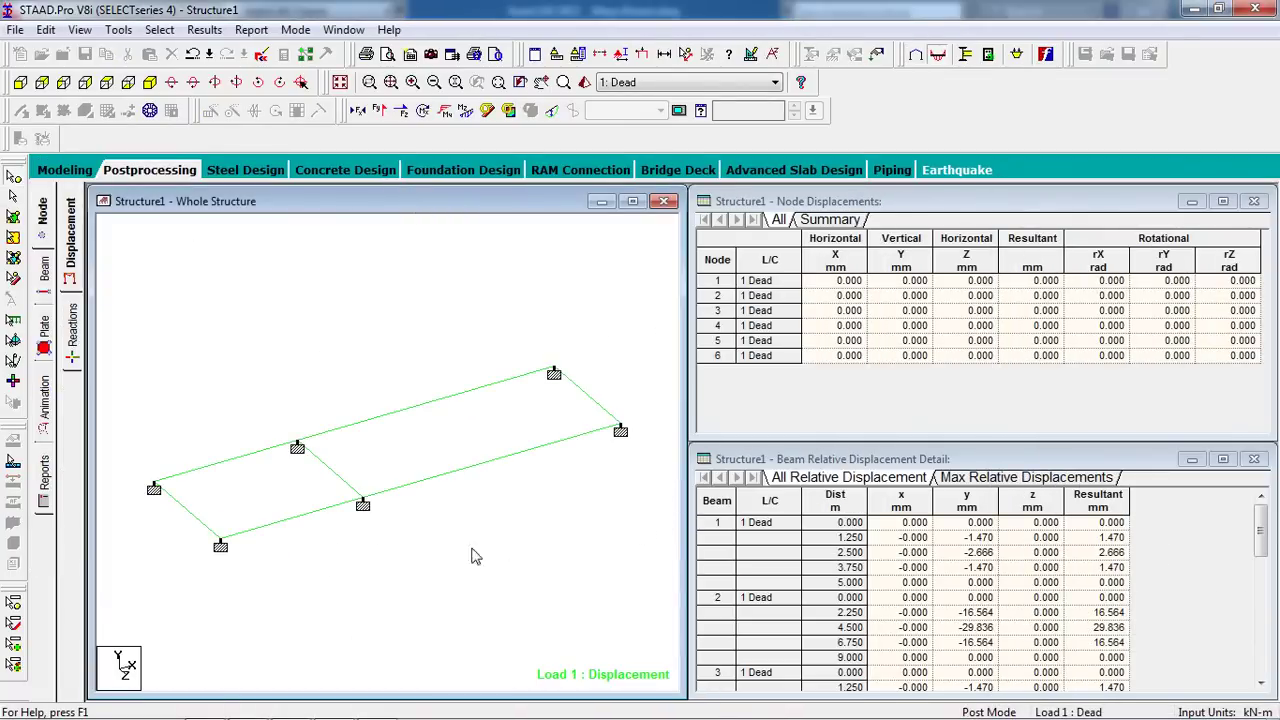
- Display the Max Absolute plate stress contour with normal fill for the Dead load case
left_click(43, 355)
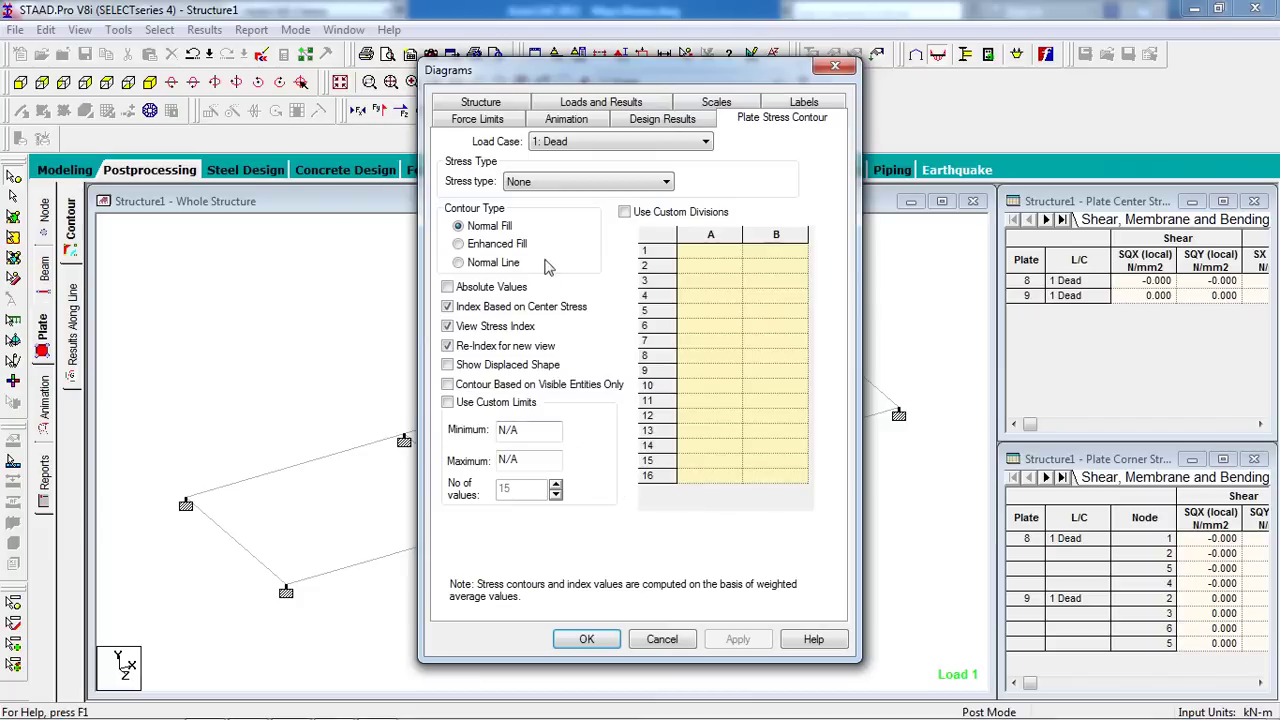
left_click(592, 181)
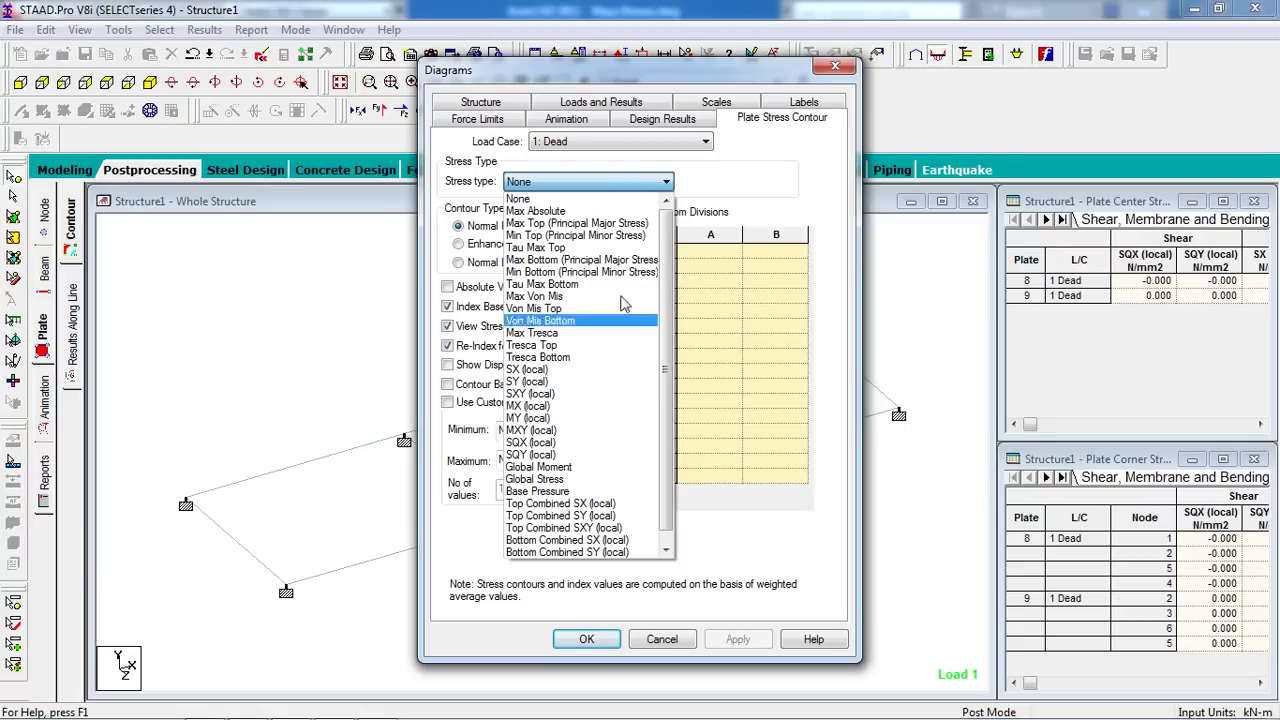
left_click(610, 211)
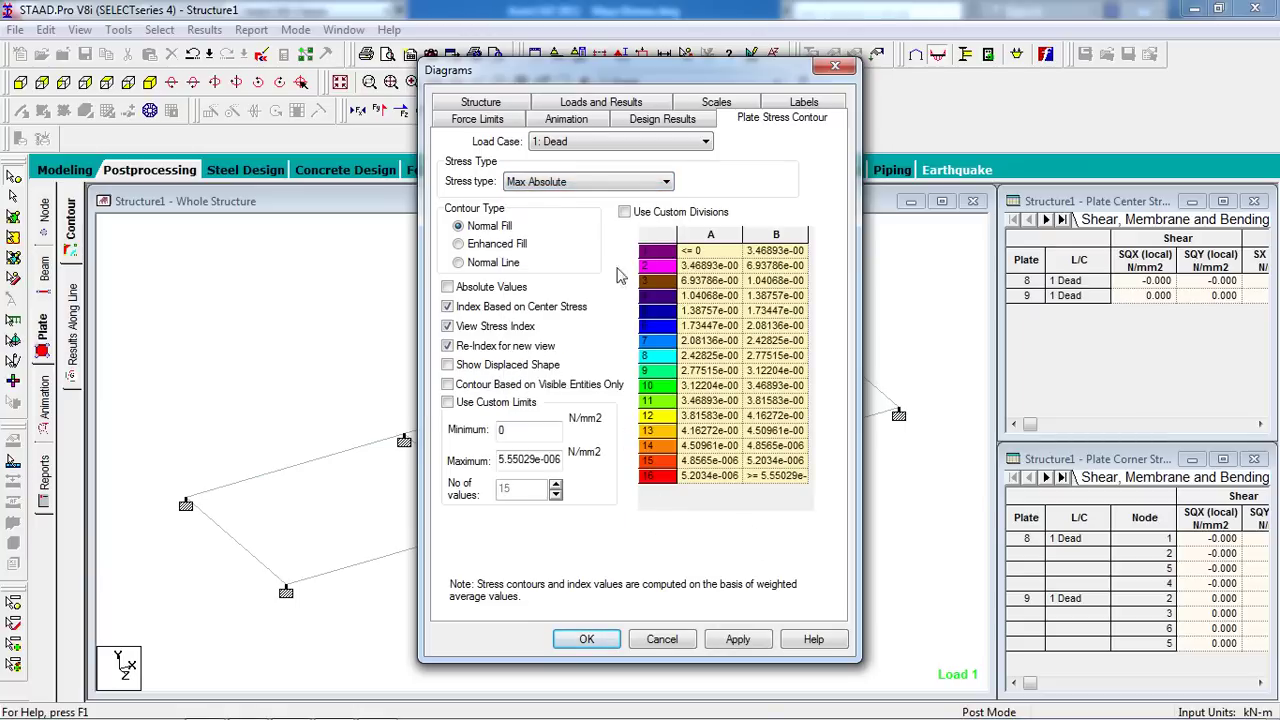
left_click(735, 640)
left_click(594, 643)
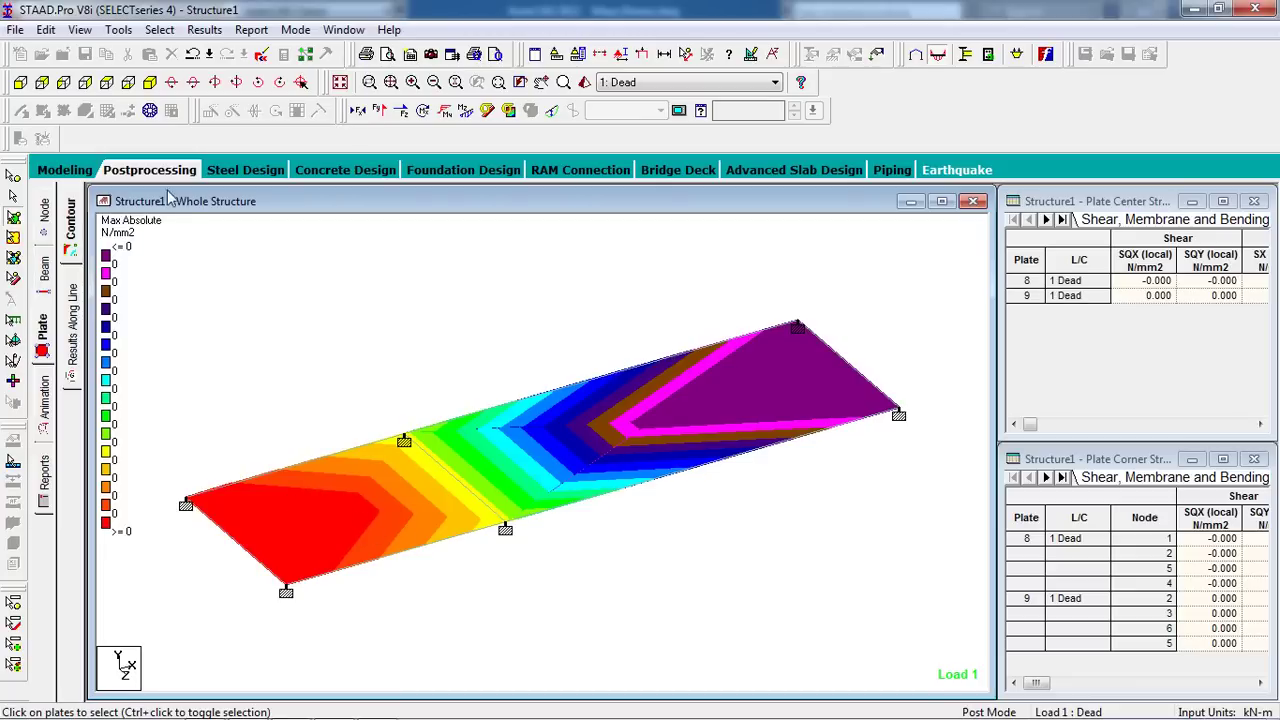
- Switch the plate stress contour to the MY (local) moment
left_click(508, 110)
left_click(545, 181)
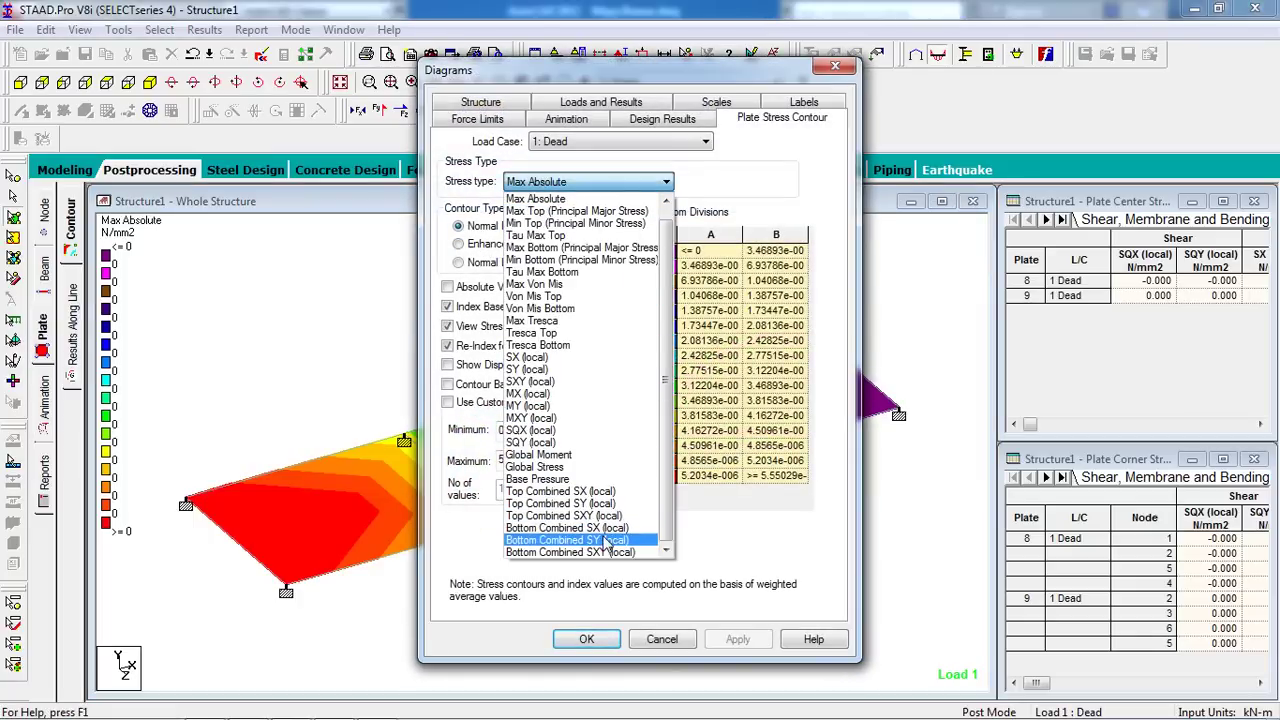
scroll(608, 546, "up", 1)
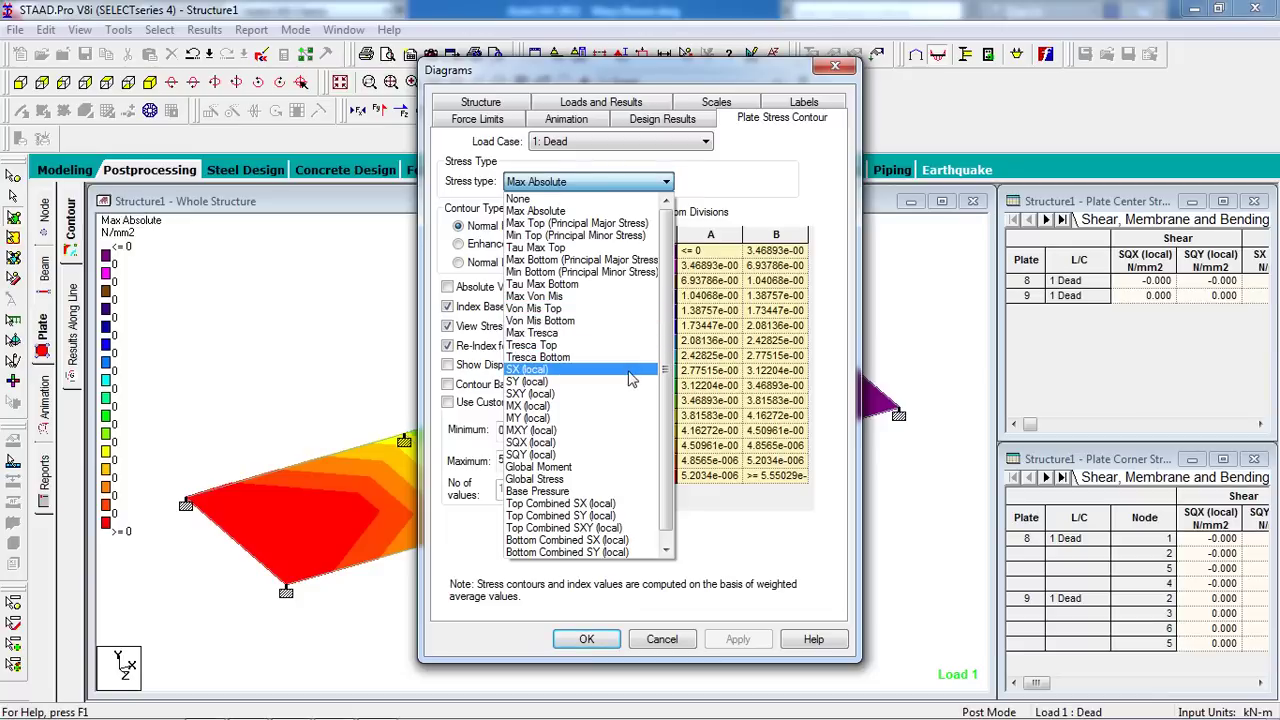
left_click(630, 420)
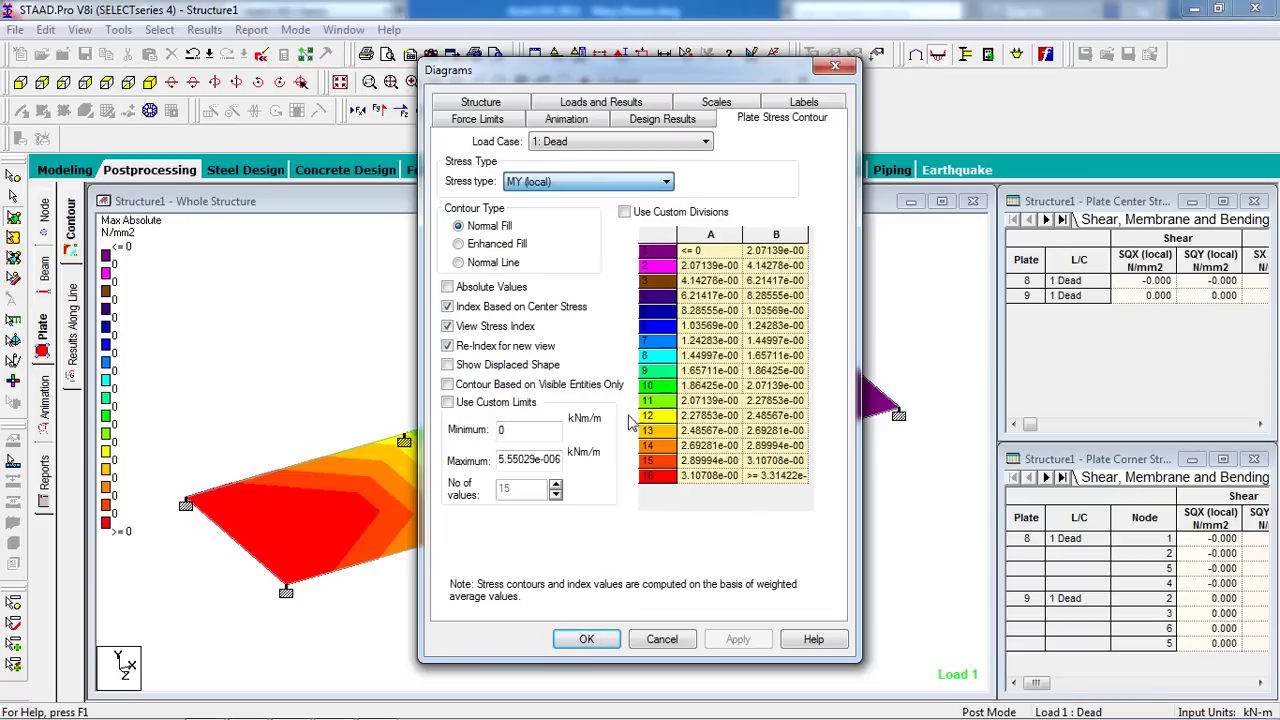
left_click(737, 638)
left_click(586, 638)
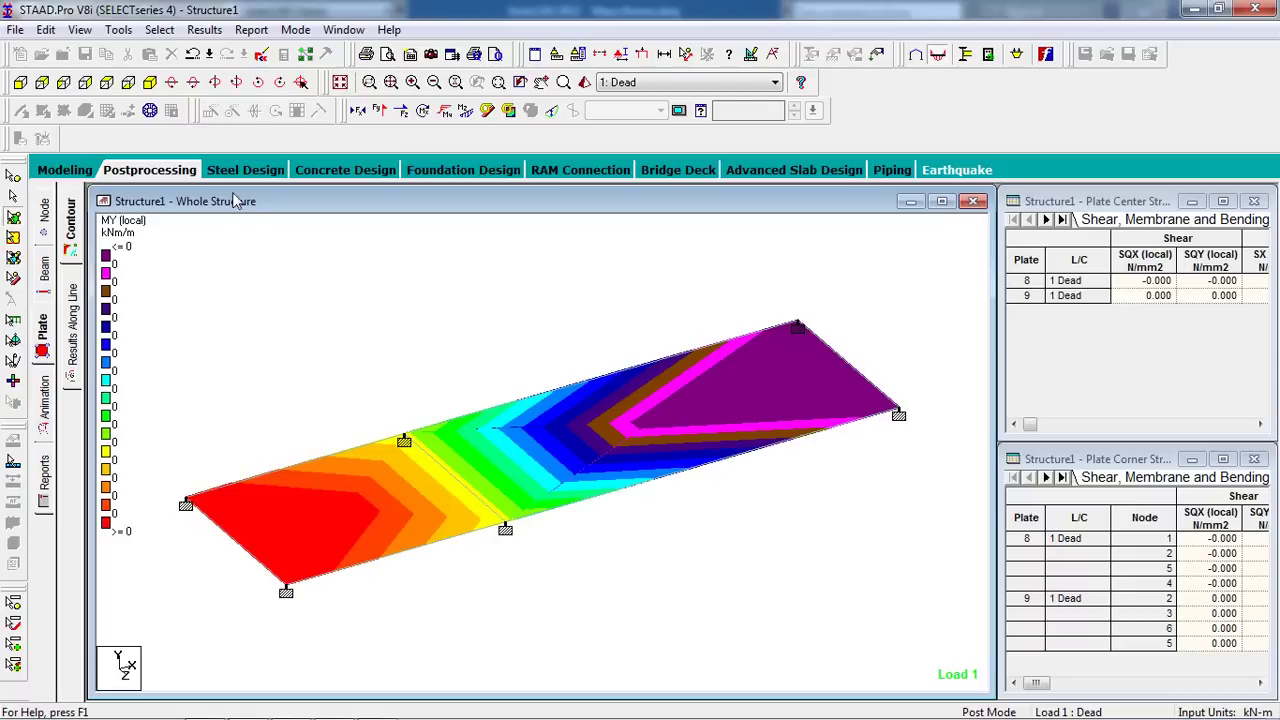
- Return to modeling mode and check the center stresses of the 5 × 4 m slab plate under the Dead load
left_click(88, 172)
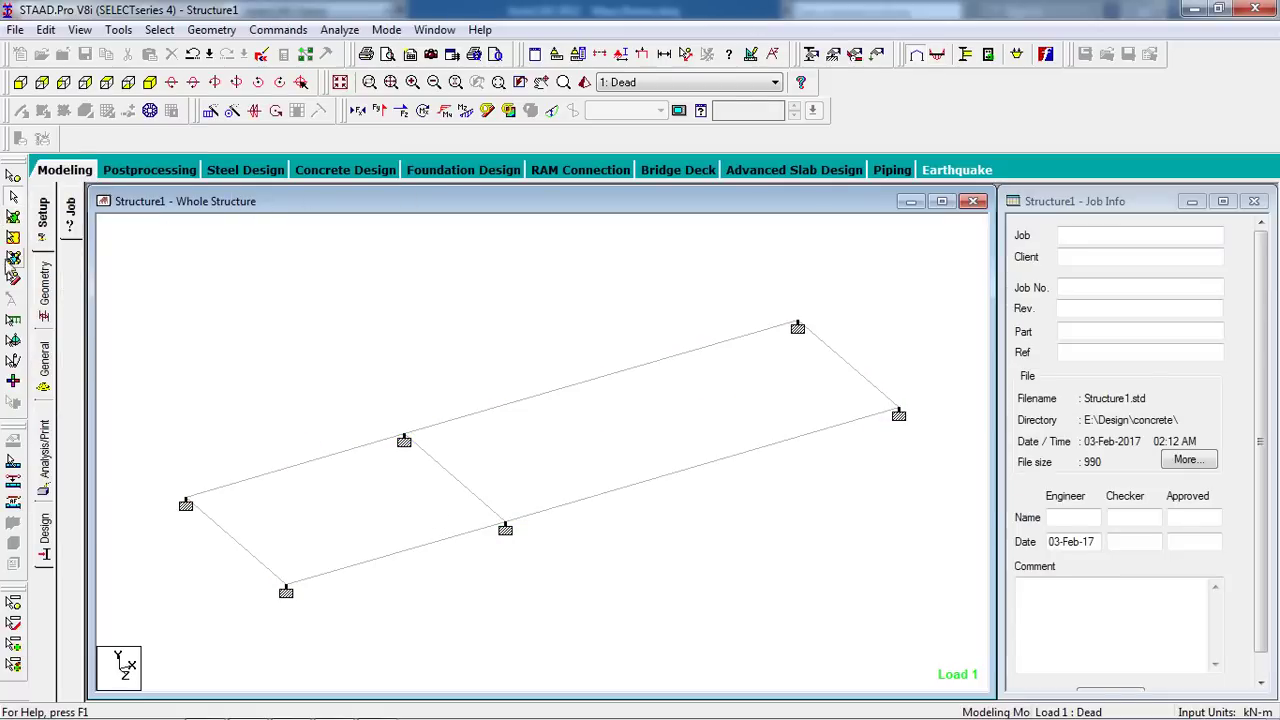
left_click(14, 216)
double_click(371, 473)
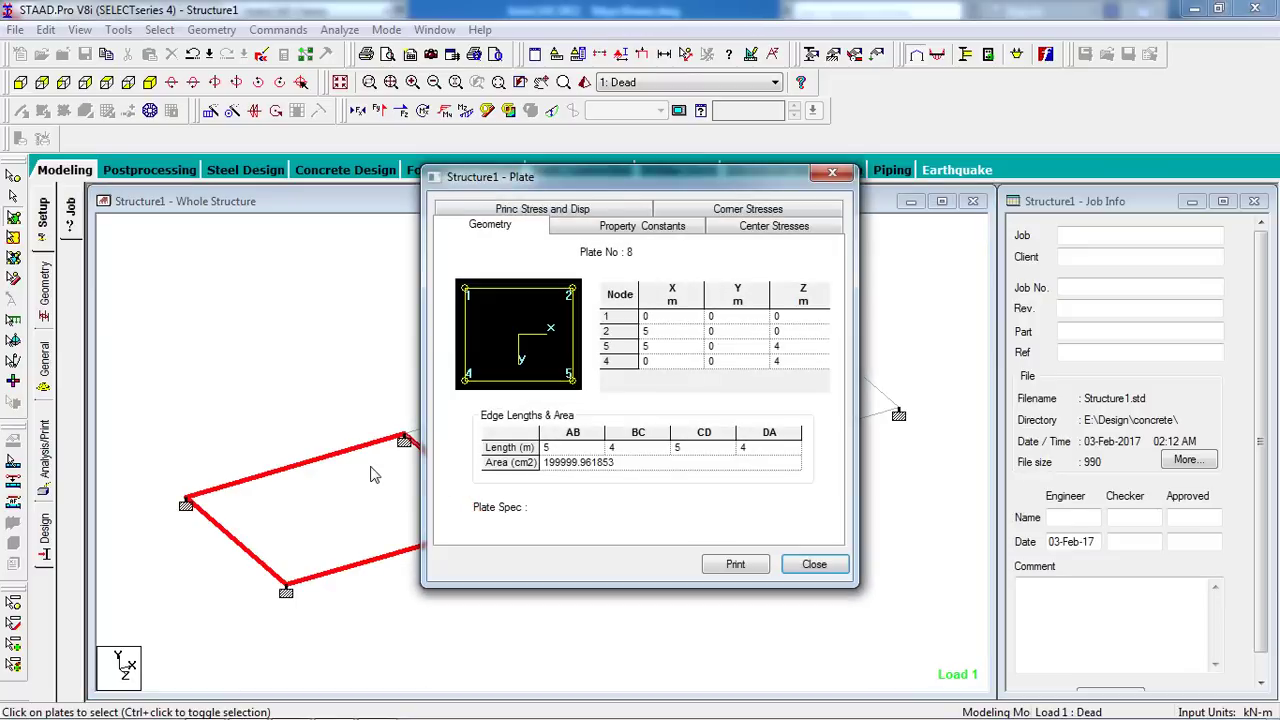
left_click(779, 236)
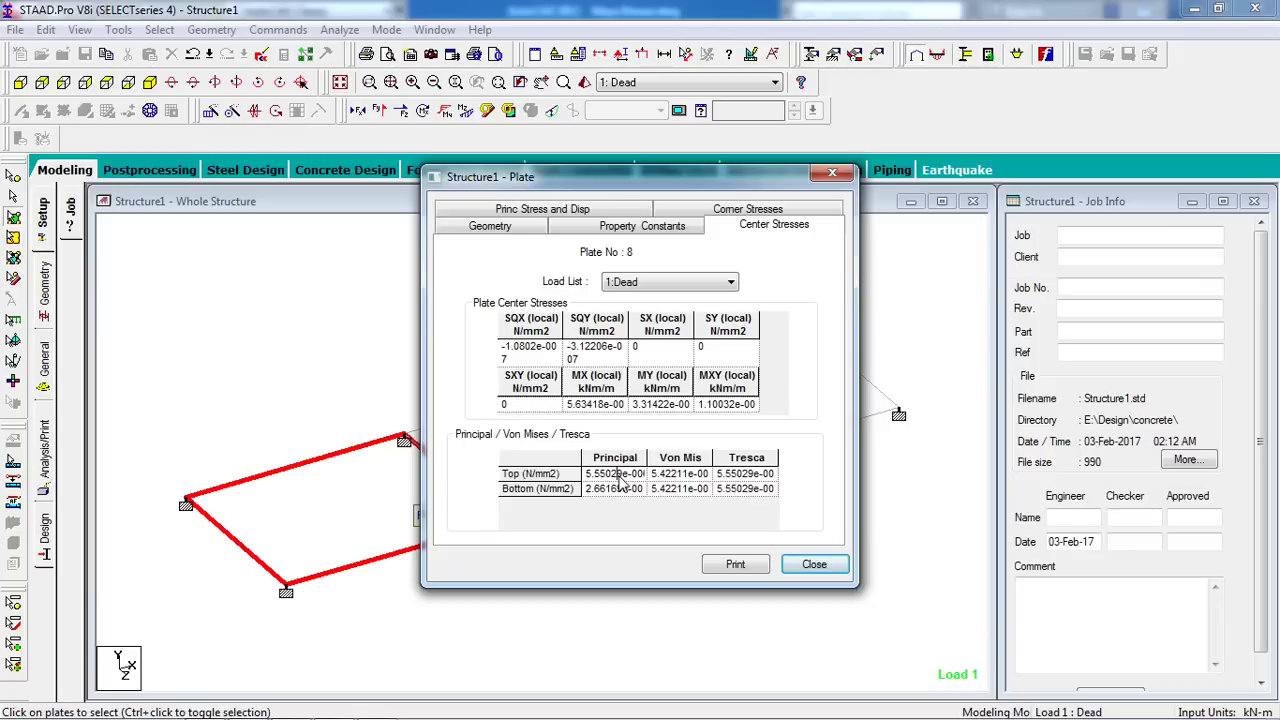
left_click(830, 565)
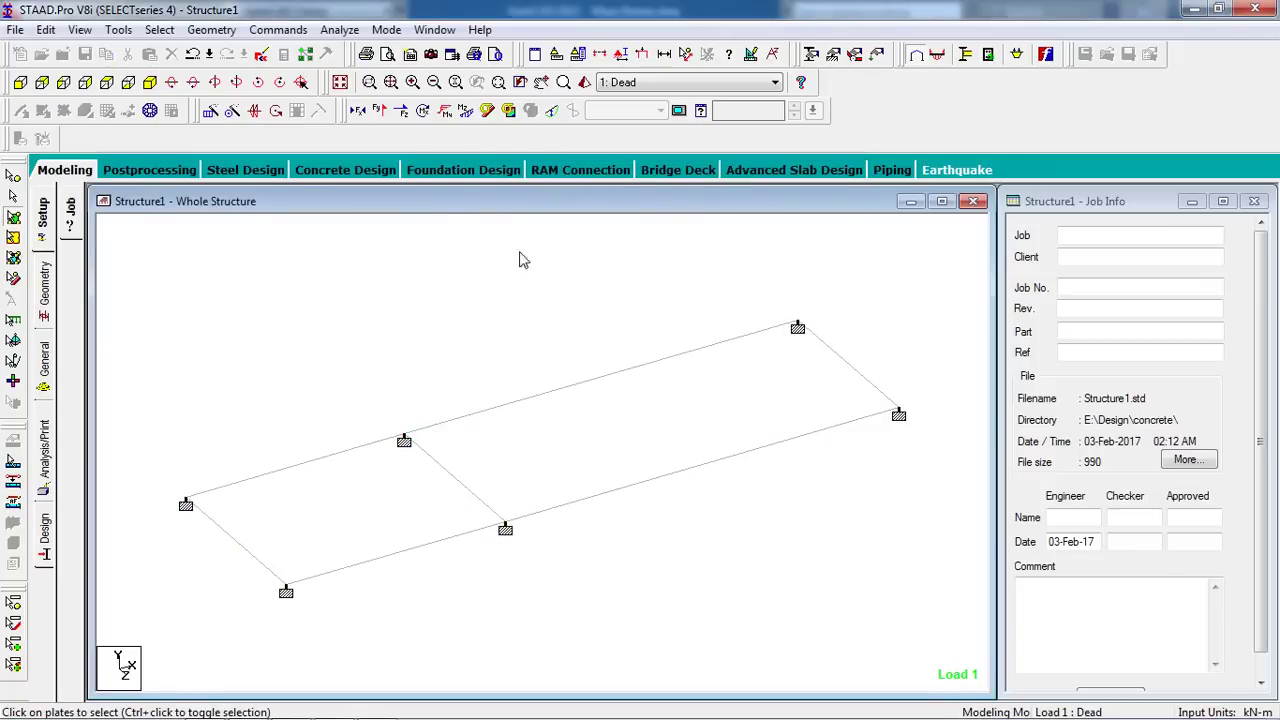
- Review the one-way load and floor load entries of the Dead load case on the model
left_click(876, 56)
left_click(1060, 233)
left_click(980, 232)
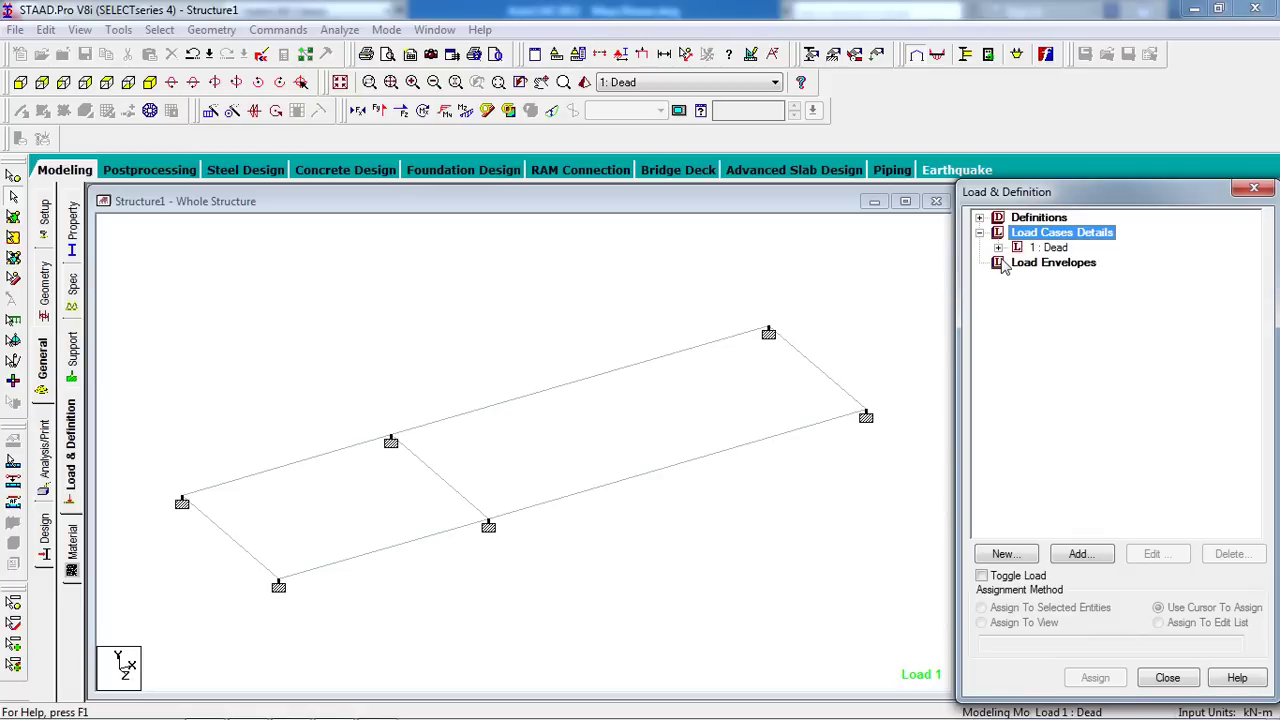
left_click(998, 247)
left_click(1090, 292)
left_click(1070, 308)
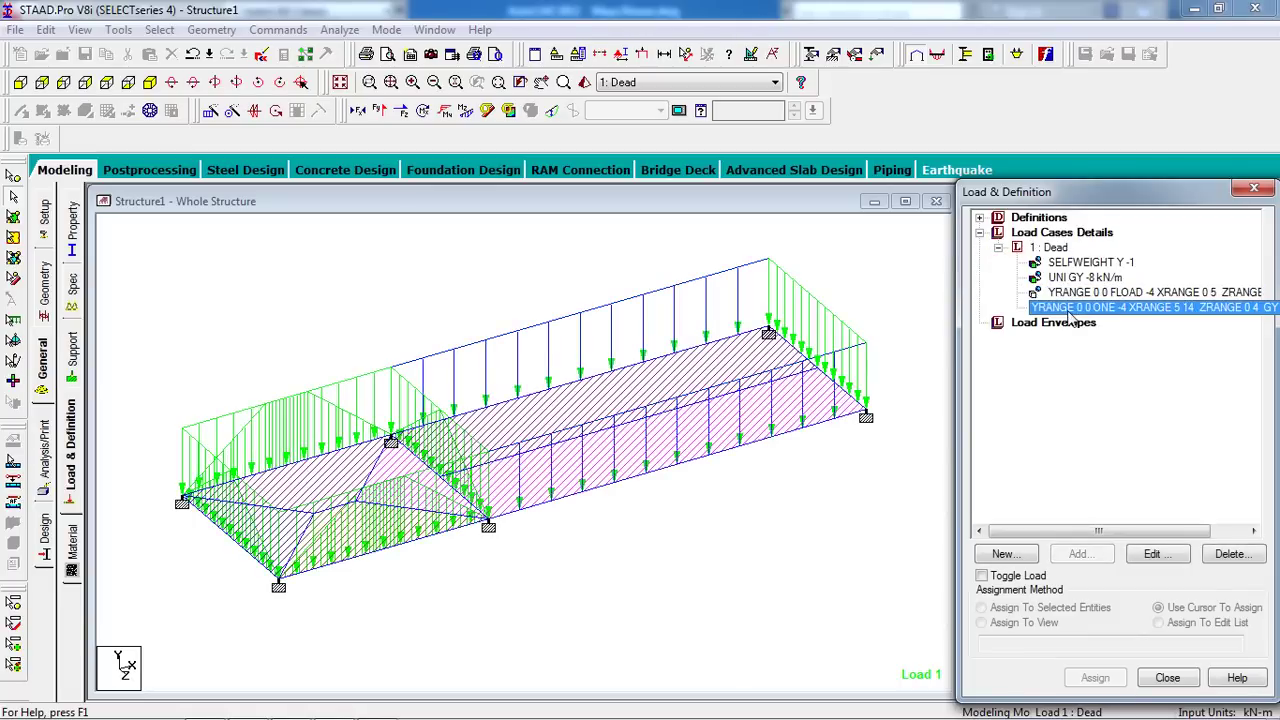
left_click(1080, 294)
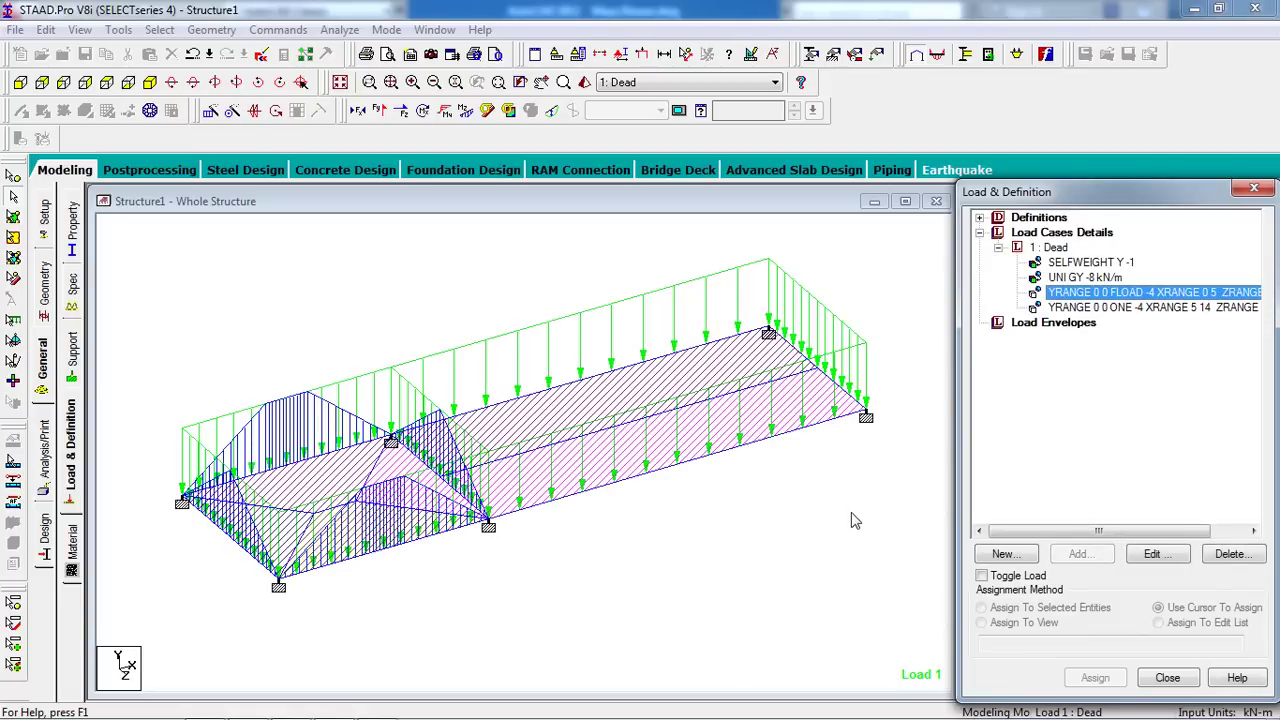